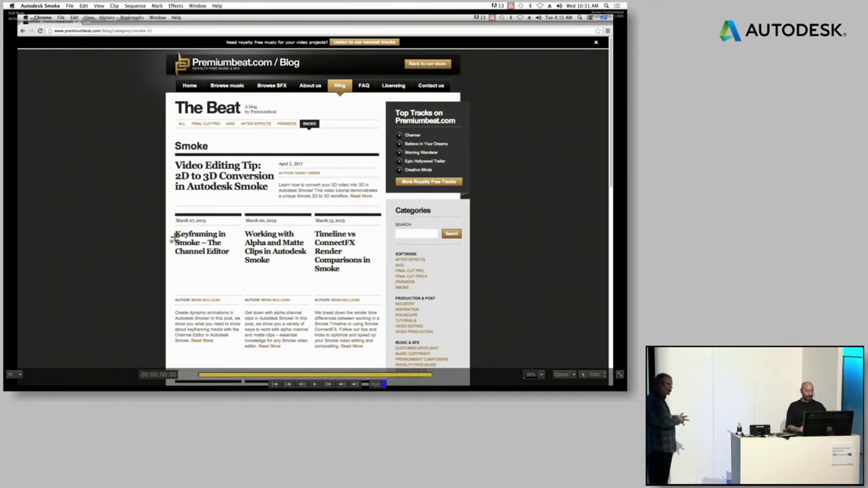
# - Load the BKM Smoke Demo 2013 clip, play it full screen and return to the editing layout
pyautogui.press('Escape')
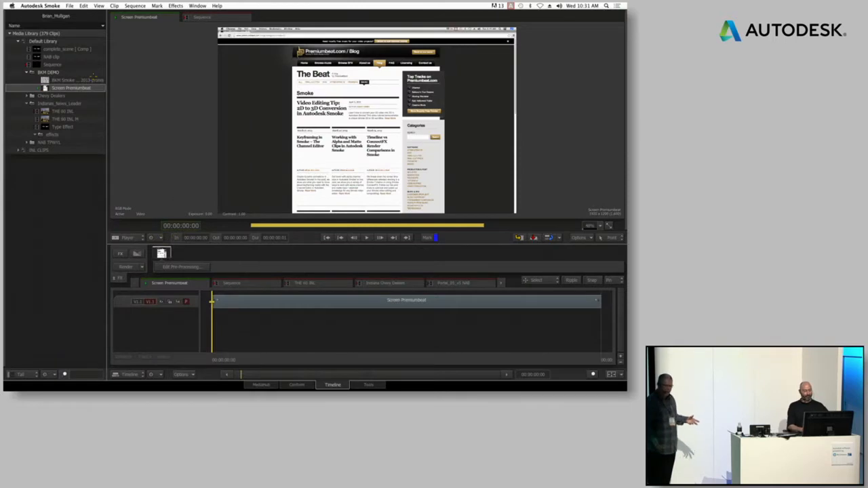
pyautogui.click(46, 80)
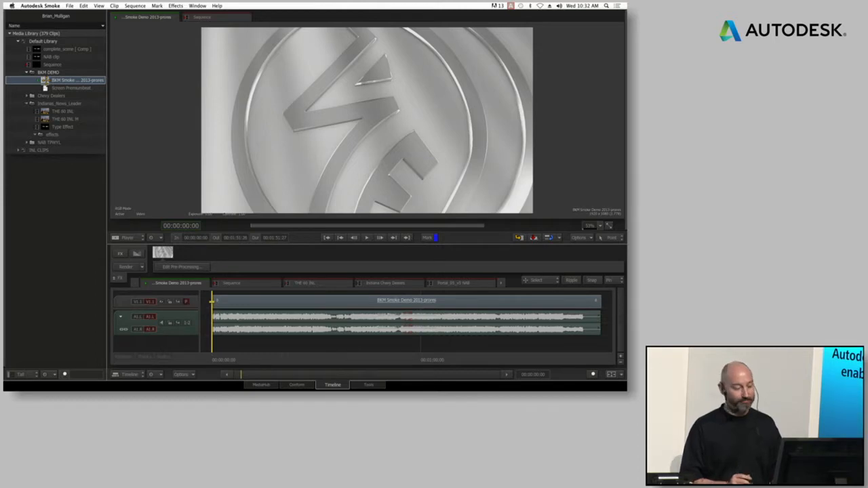
pyautogui.hotkey('ctrl', 'Escape')
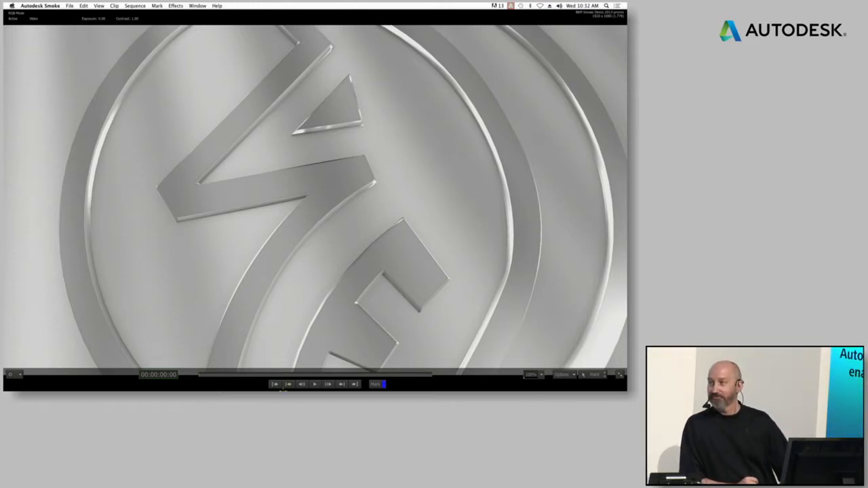
pyautogui.press('space')
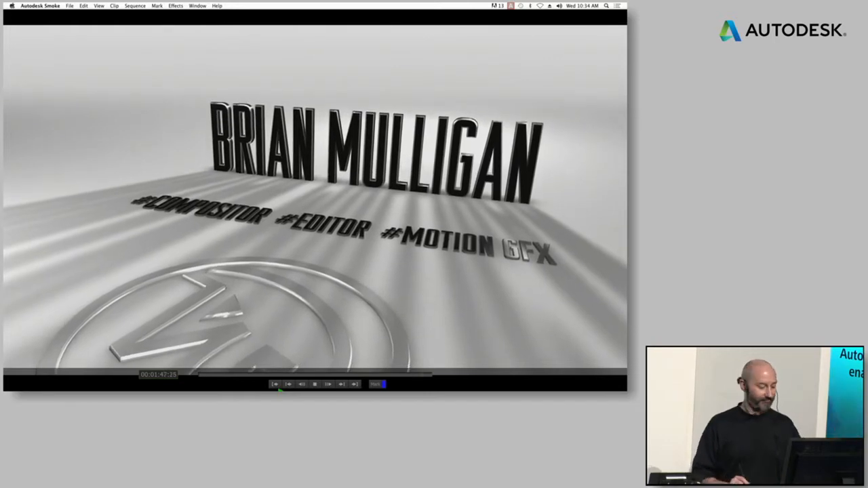
pyautogui.press('Escape')
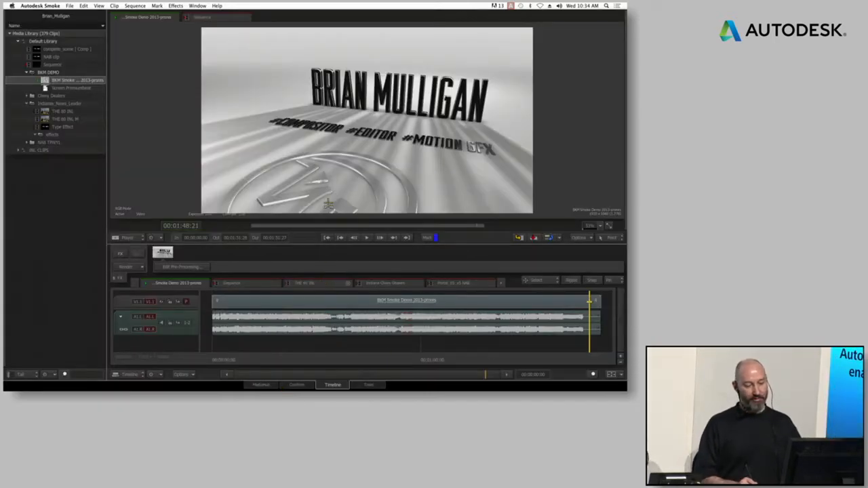
# - Open the THE 60 INL sequence, enlarge the timeline area, focus the uppermost video track and park at the first frame
pyautogui.click(318, 283)
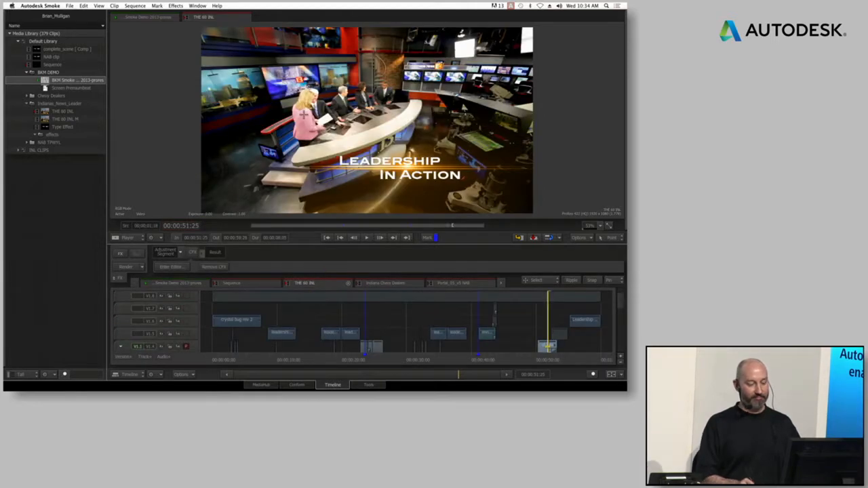
pyautogui.press('Home')
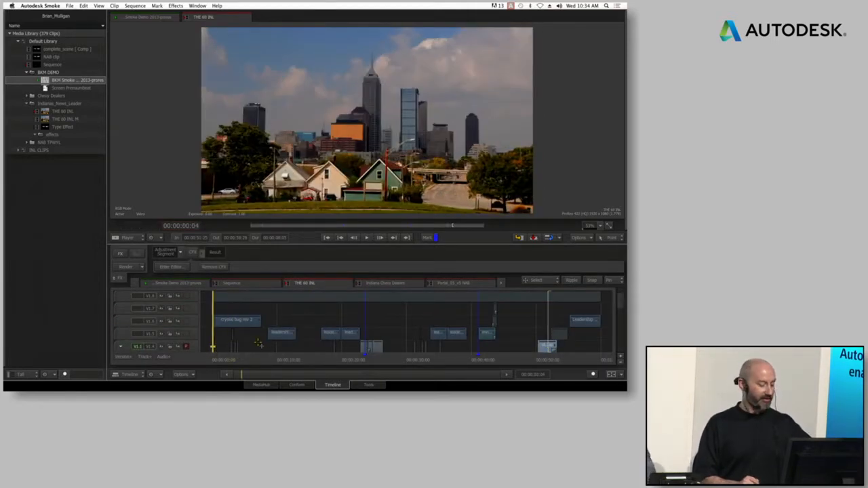
pyautogui.moveTo(299, 246); pyautogui.dragTo(303, 201)
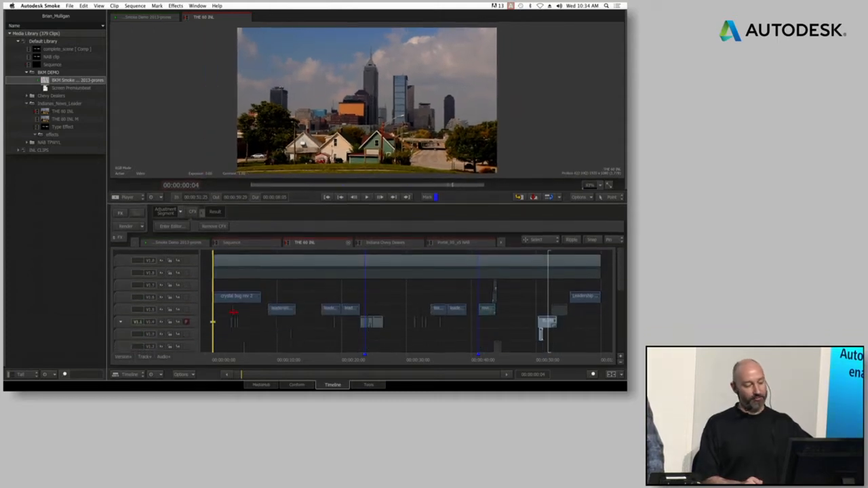
pyautogui.click(215, 262)
pyautogui.moveTo(214, 353)
pyautogui.mouseDown()
pyautogui.moveTo(241, 354)
pyautogui.moveTo(229, 354)
pyautogui.mouseUp()
pyautogui.press('Home')
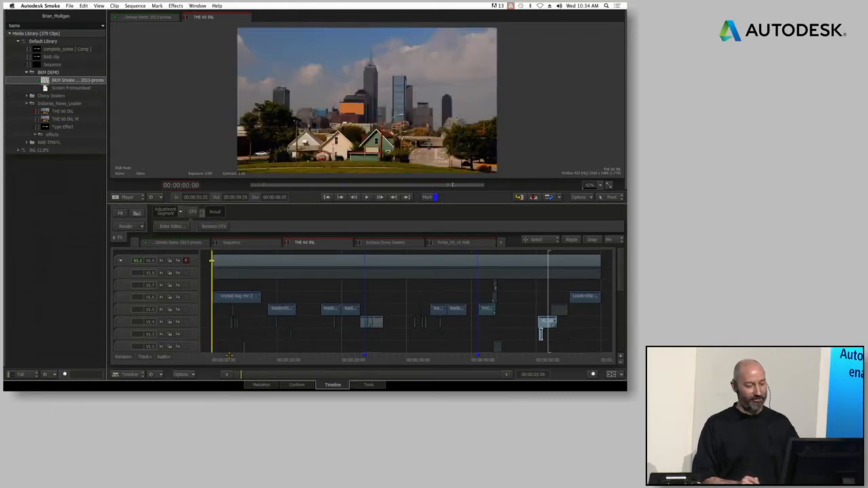
# - Examine the stacked video tracks of the THE 60 INL sequence
pyautogui.moveTo(625, 274)
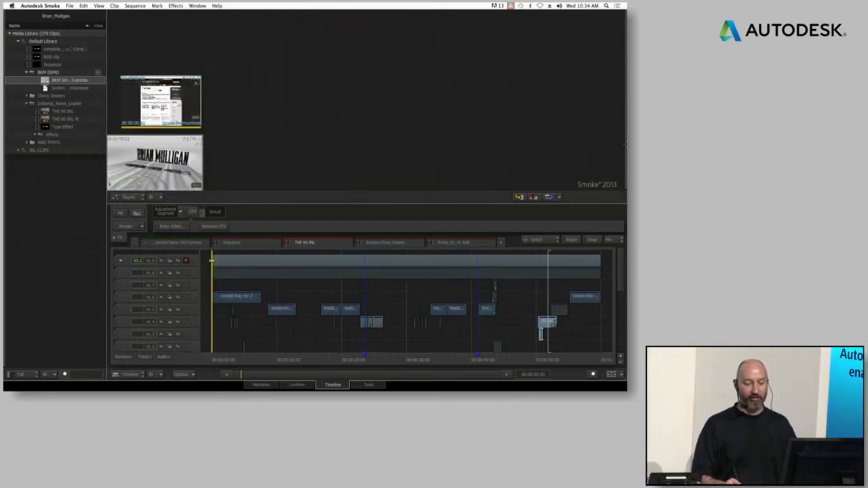
pyautogui.scroll(-1, 618, 277)
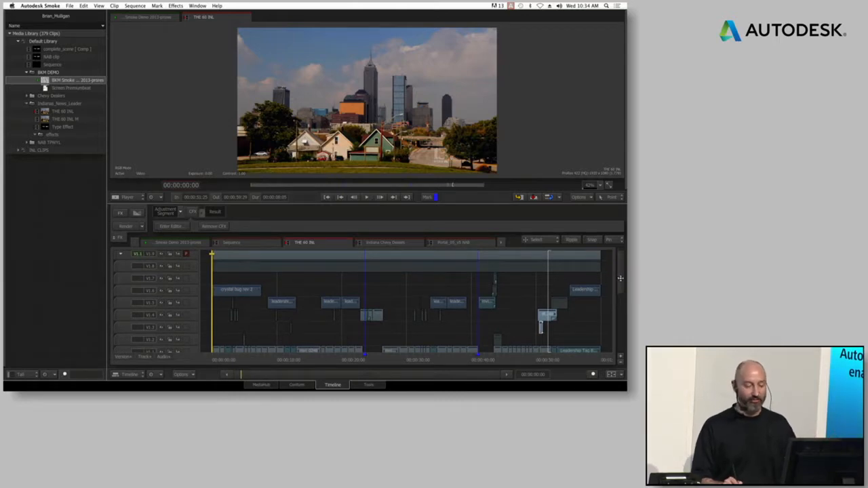
pyautogui.scroll(-1, 617, 273)
pyautogui.moveTo(616, 273); pyautogui.dragTo(617, 272)
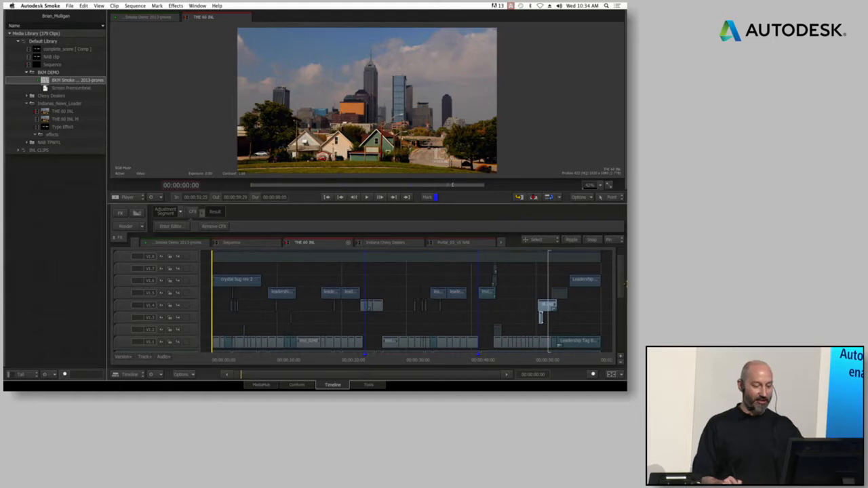
pyautogui.moveTo(625, 282)
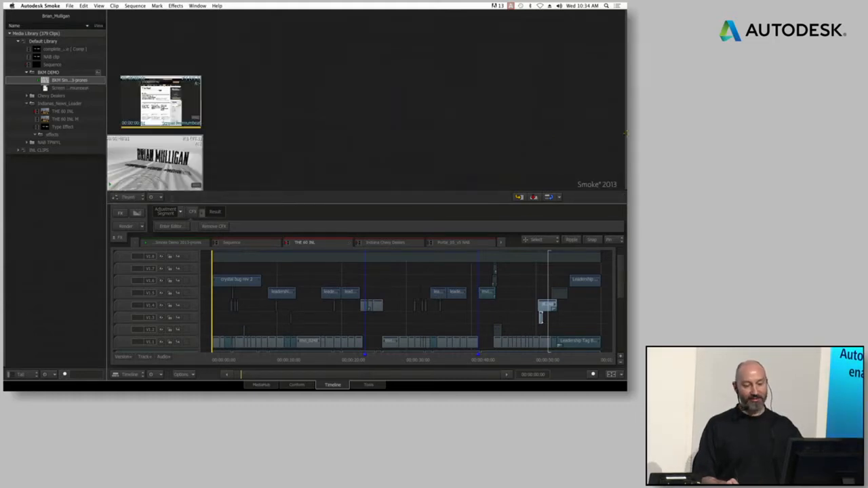
pyautogui.moveTo(625, 266)
pyautogui.moveTo(620, 267); pyautogui.dragTo(619, 258)
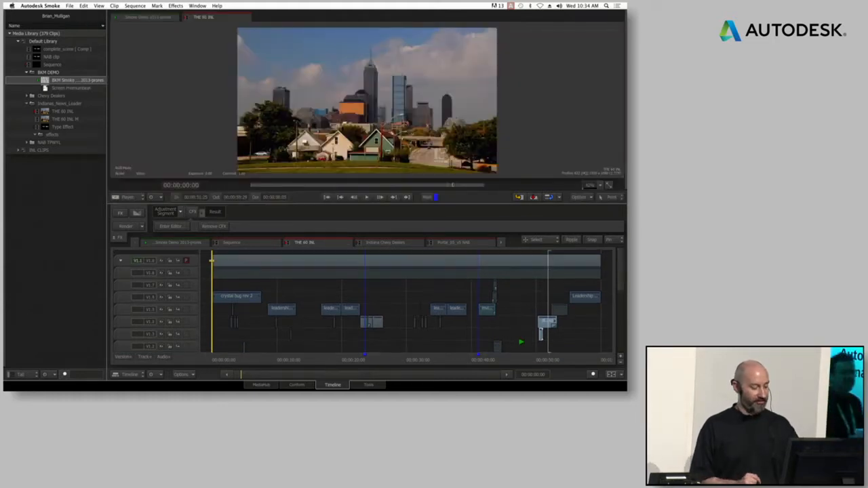
# - Play the THE 60 INL sequence full screen from its start to its end, and return to the editing layout
pyautogui.hotkey('ctrl', 'Escape')
pyautogui.press('space')
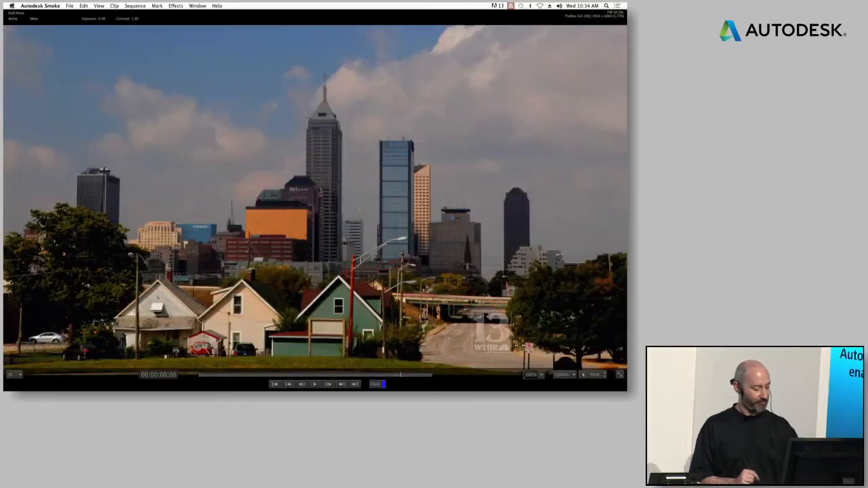
pyautogui.press('space')
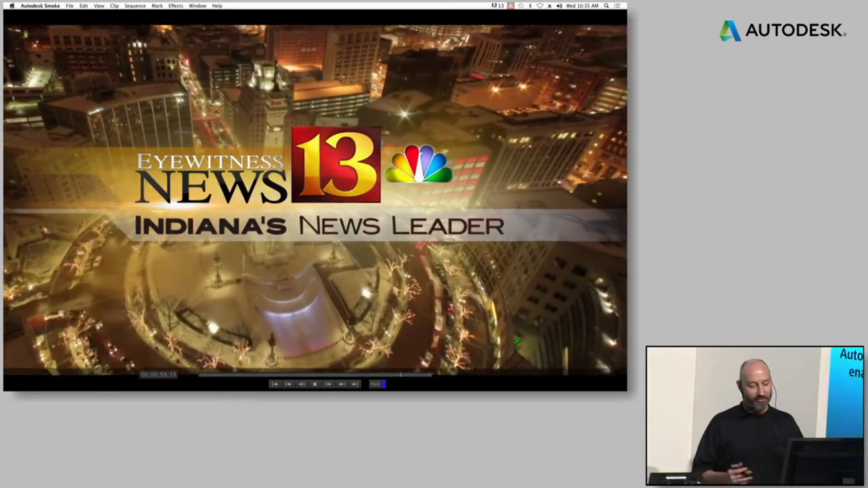
pyautogui.press('space')
pyautogui.press('Escape')
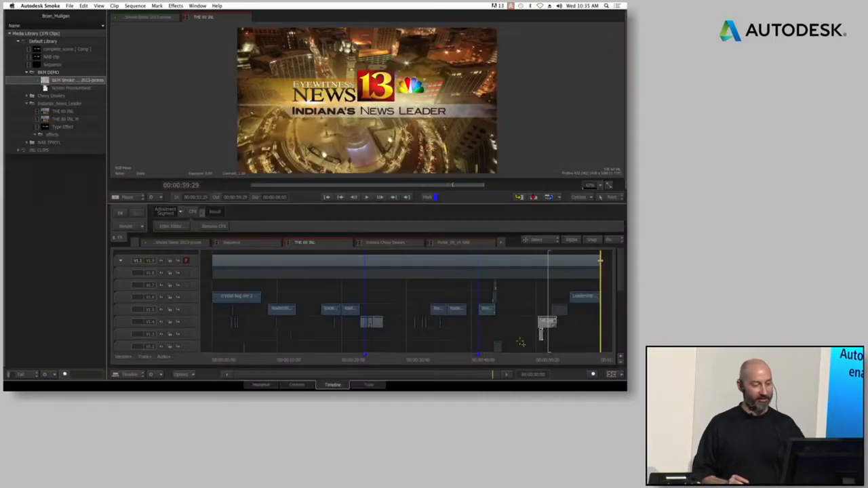
# - Go back to 00:00:01:03 in the sequence and inspect the lower video and audio tracks of its opening seconds up close
pyautogui.moveTo(221, 349); pyautogui.dragTo(221, 347)
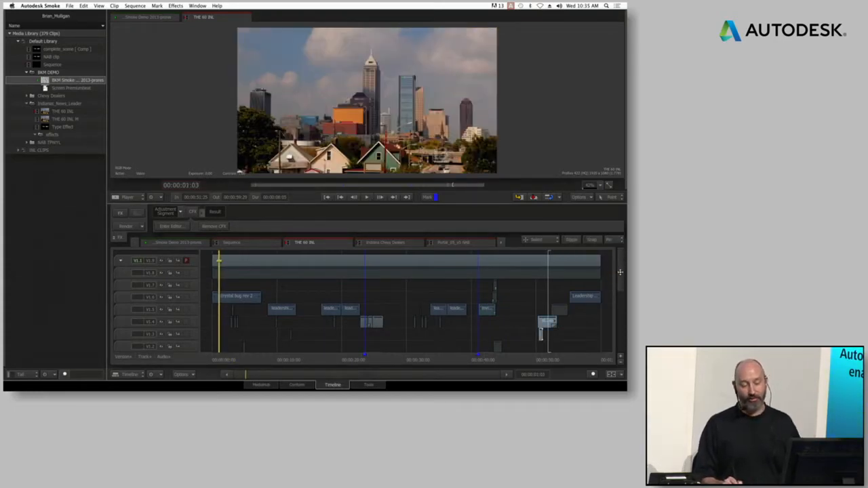
pyautogui.scroll(-5, 622, 269)
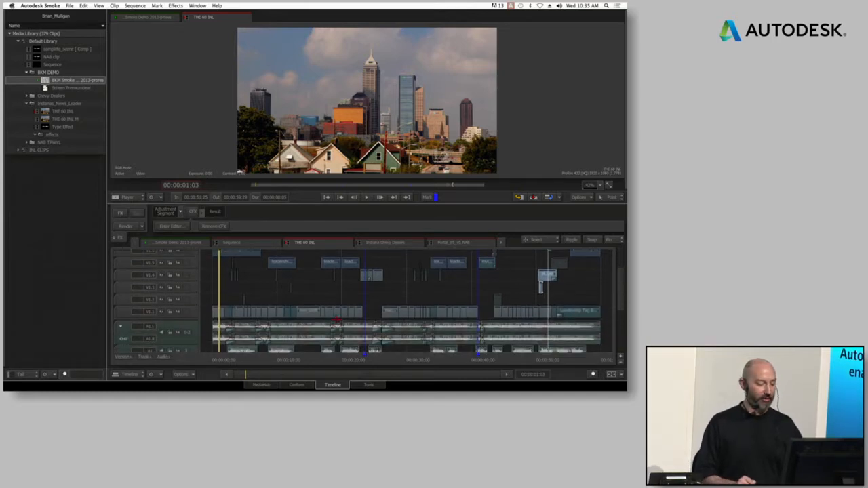
pyautogui.moveTo(293, 374); pyautogui.dragTo(281, 263)
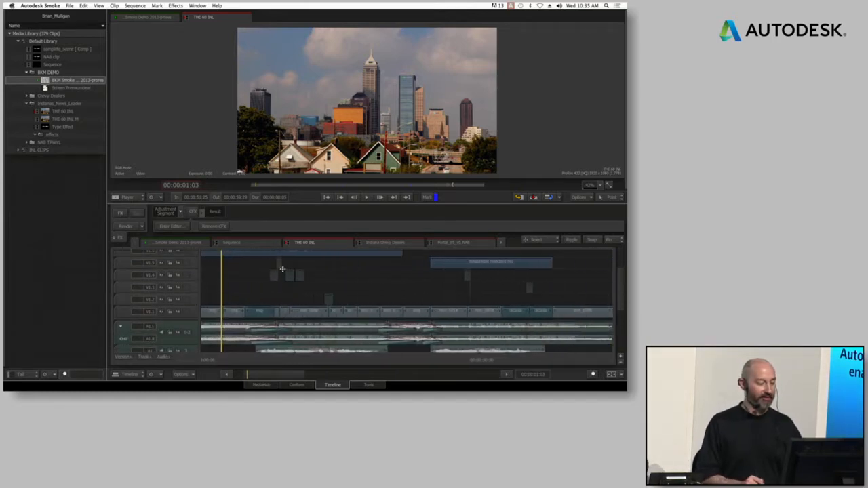
# - Expand the INL CLIPS library, show its airport folder's clips as thumbnails and list the clips of the TV folder
pyautogui.click(17, 149)
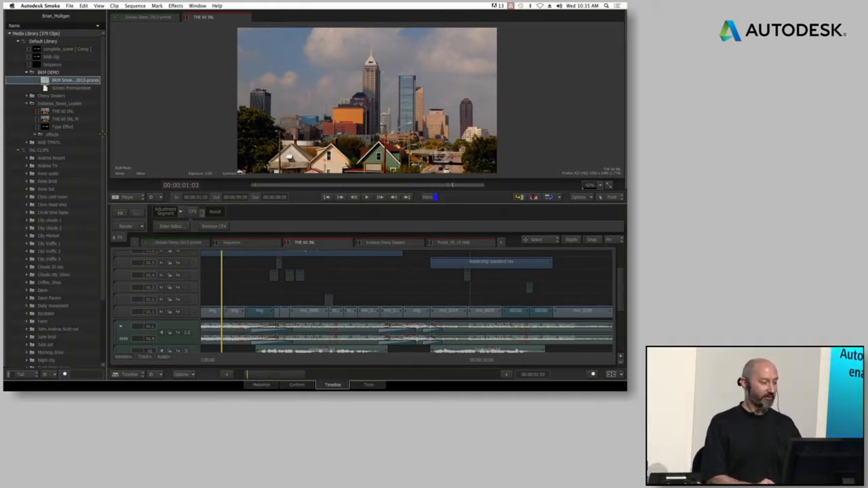
pyautogui.scroll(-3, 103, 132)
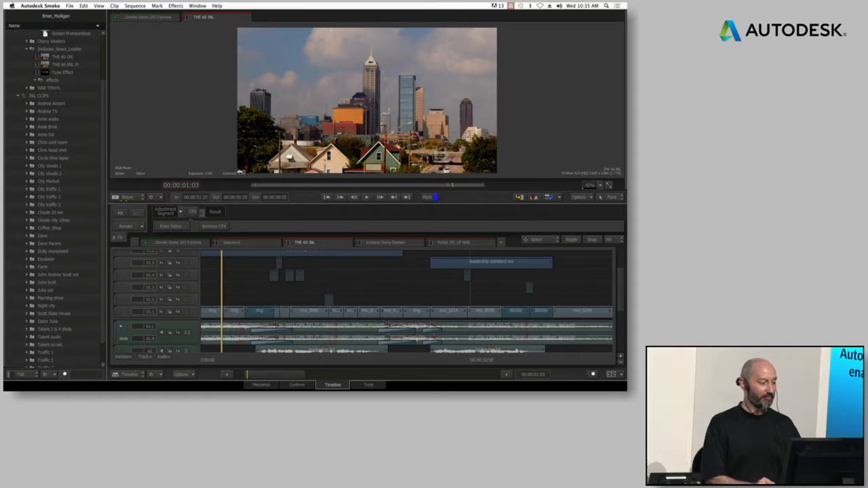
pyautogui.click(122, 197)
pyautogui.click(125, 188)
pyautogui.click(77, 104)
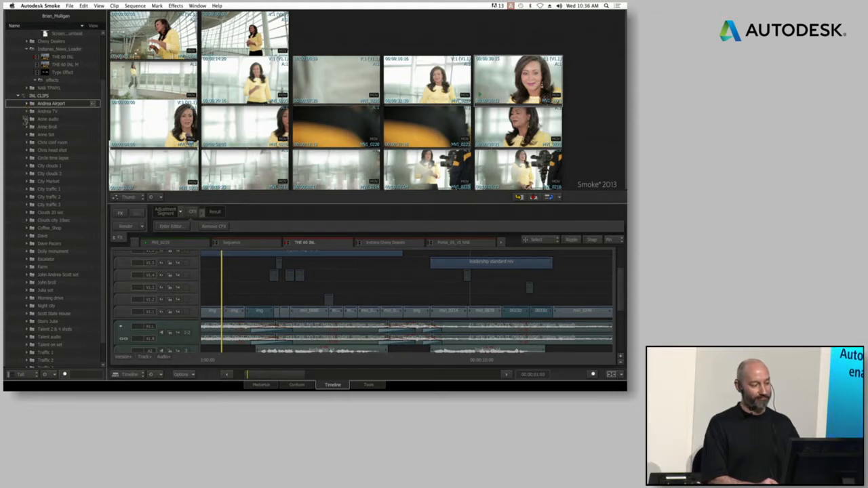
pyautogui.click(26, 118)
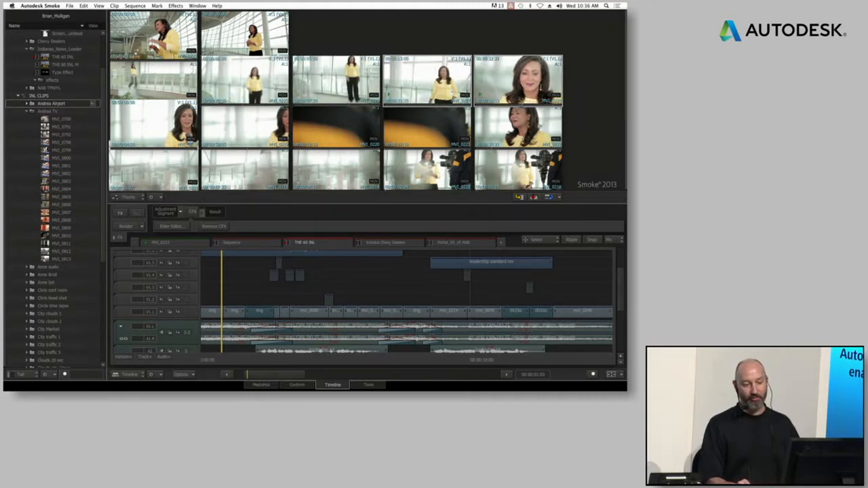
# - Switch the viewer to the source-sequence layout and move the sequence playhead to 00:00:01:21
pyautogui.moveTo(276, 374); pyautogui.dragTo(263, 371)
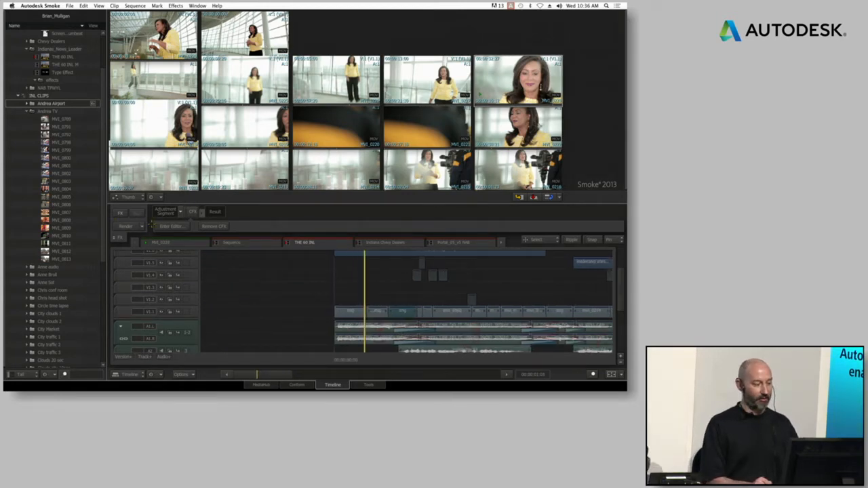
pyautogui.click(130, 197)
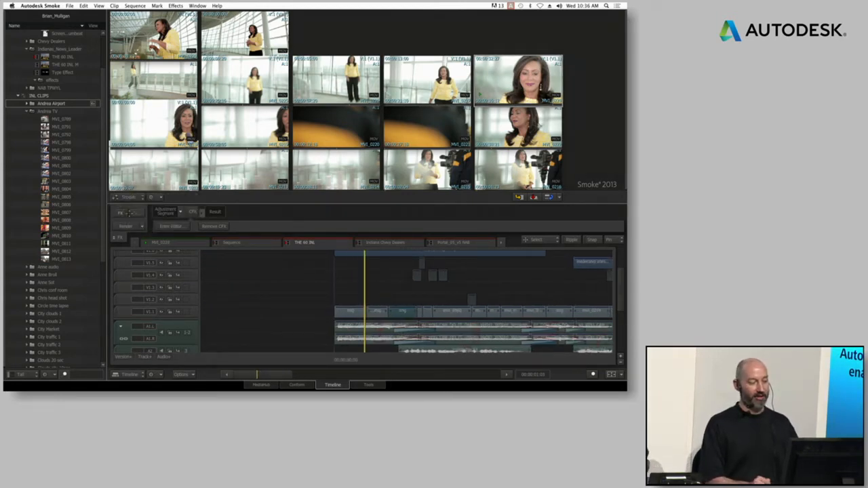
pyautogui.click(136, 214)
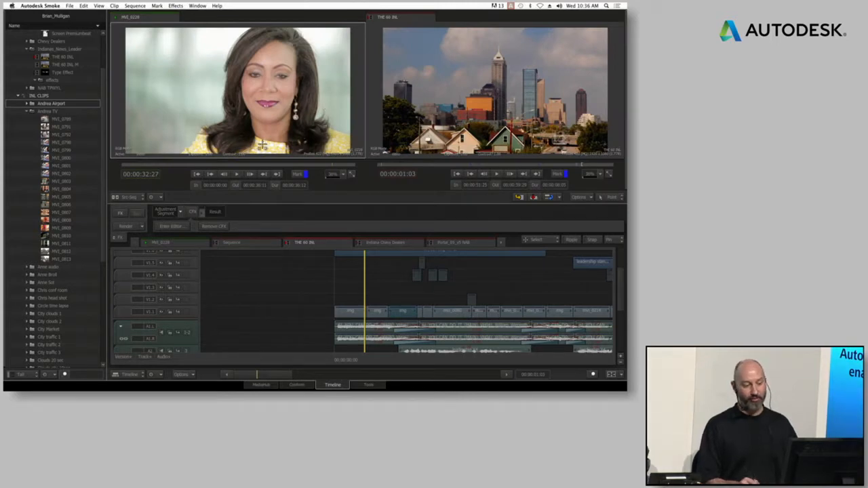
pyautogui.moveTo(364, 358); pyautogui.dragTo(381, 358)
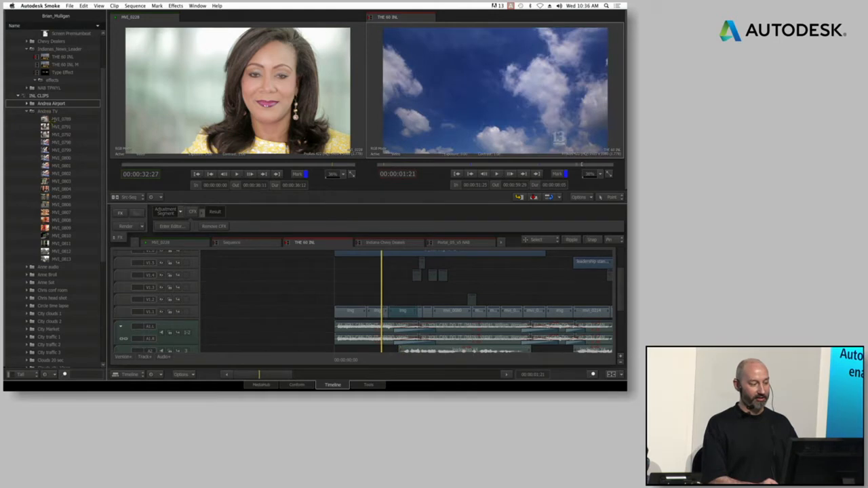
# - Step through the clips in the TV folder and load MVI_0800 into the source viewer
pyautogui.click(46, 127)
pyautogui.click(46, 142)
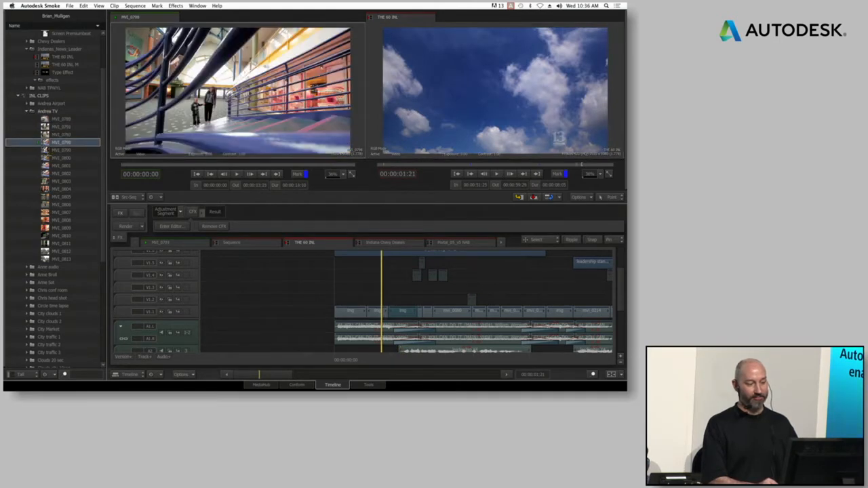
pyautogui.press('Down')
pyautogui.press('Down')
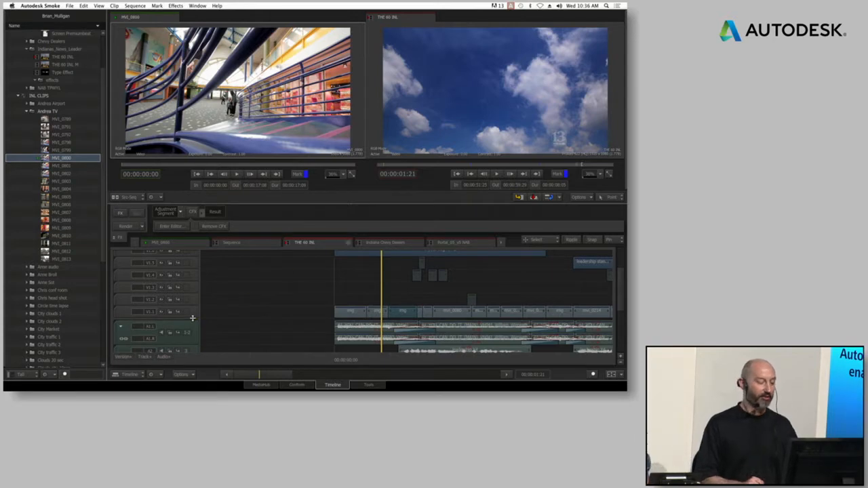
# - Increase the height of track V1.1 to show its clip effects and move the playhead to 00:00:00:07
pyautogui.moveTo(193, 315); pyautogui.dragTo(188, 336)
pyautogui.hscroll(5, 339, 319)
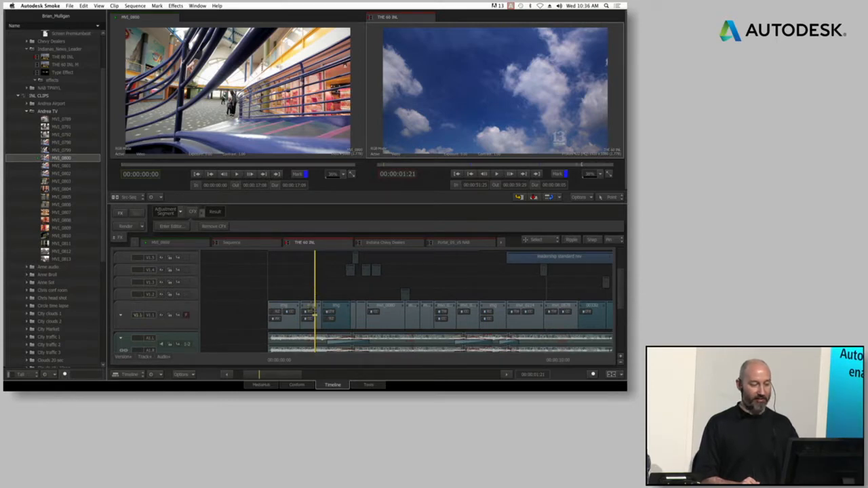
pyautogui.moveTo(314, 315); pyautogui.dragTo(275, 314)
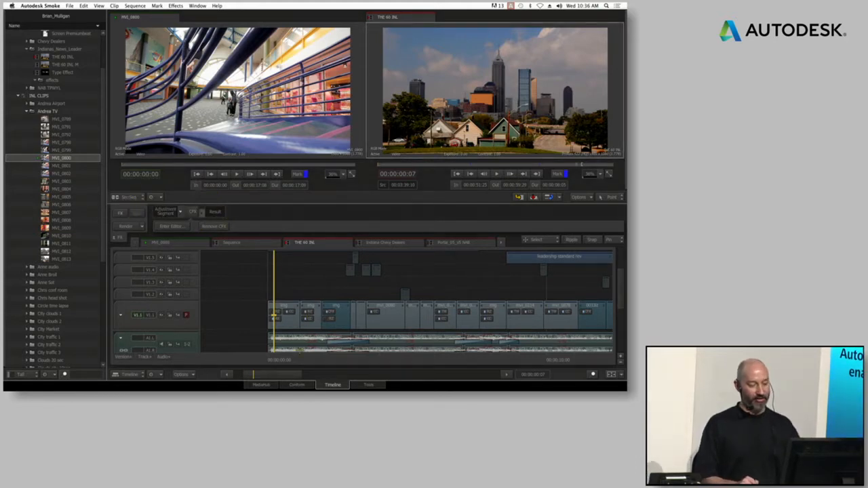
# - Change the viewer to the single player layout and shuttle back and forth through the opening shots of the sequence
pyautogui.hotkey('alt', '1')
pyautogui.moveTo(300, 360); pyautogui.dragTo(433, 372)
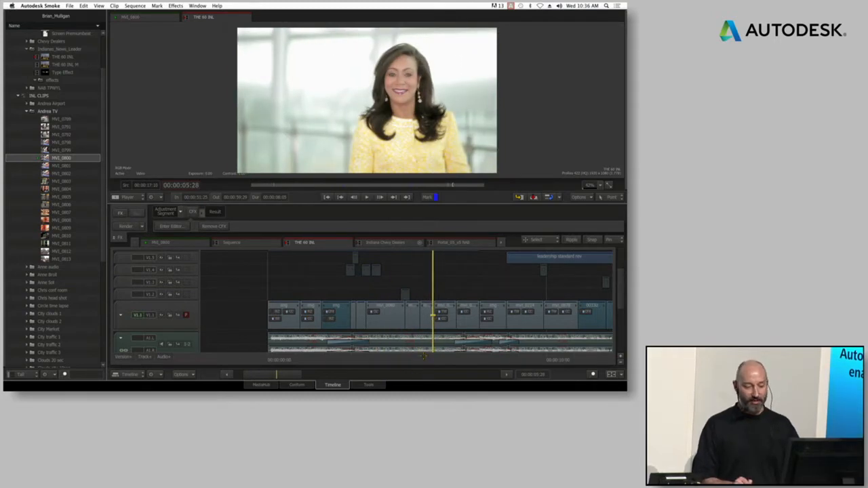
pyautogui.moveTo(431, 358); pyautogui.dragTo(415, 343)
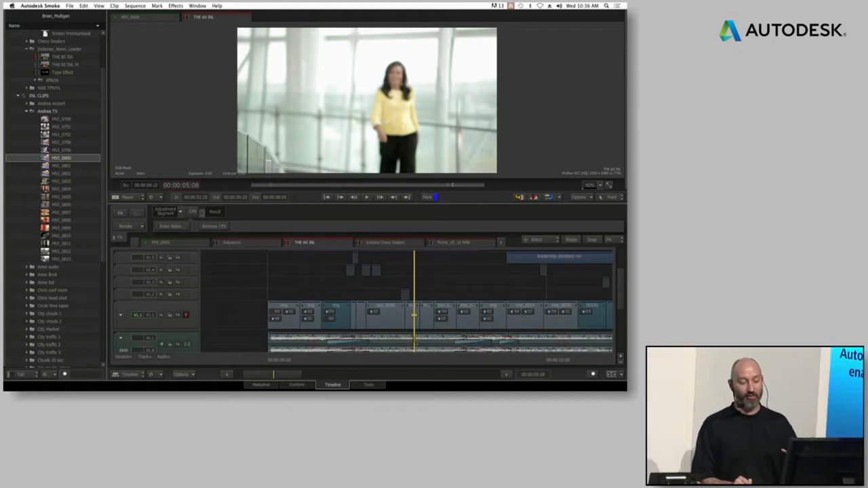
pyautogui.press('j')
pyautogui.press('j')
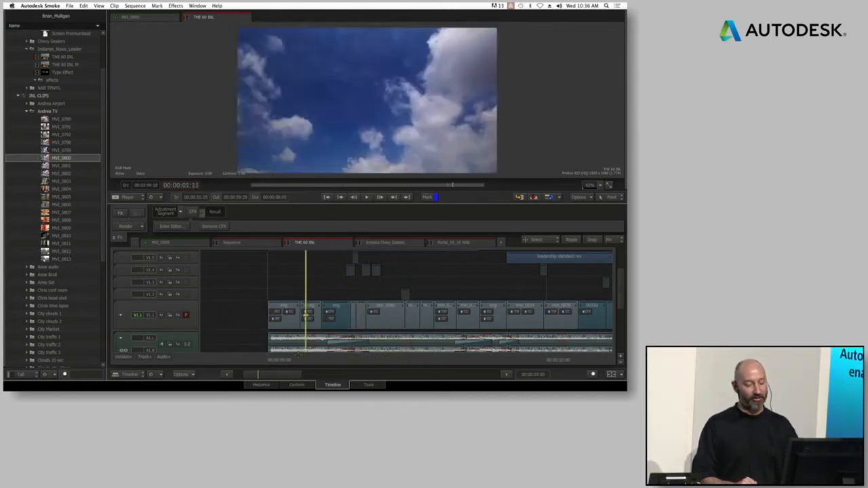
# - Zoom in on the sequence's opening and scrub through the skyline, cloud and night traffic shots up to about 00:00:02:14
pyautogui.press('k')
pyautogui.press('super+equal')
pyautogui.press('super+equal')
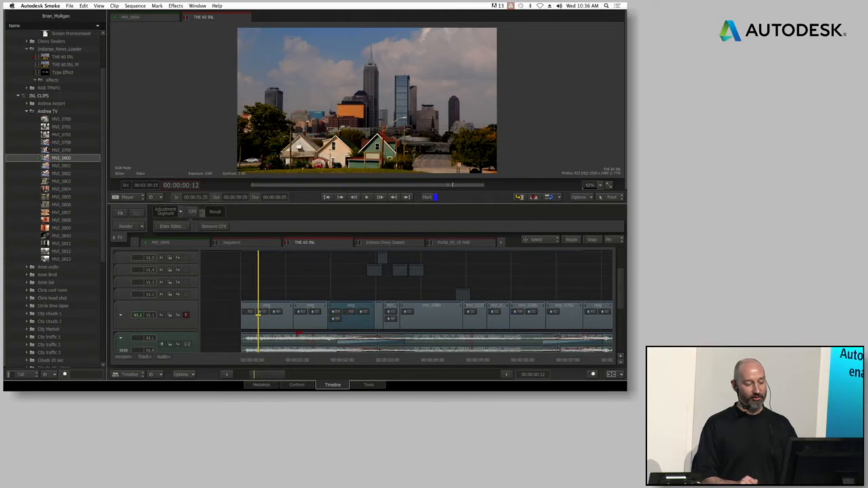
pyautogui.moveTo(258, 314); pyautogui.dragTo(292, 324)
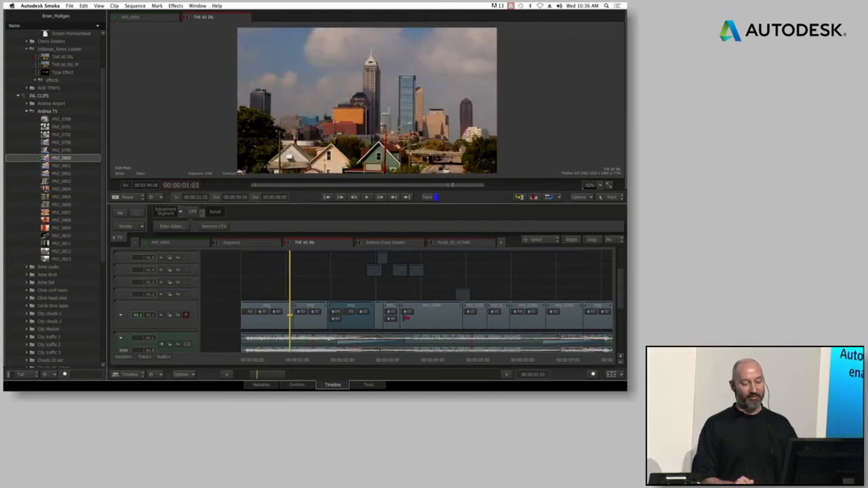
pyautogui.click(315, 360)
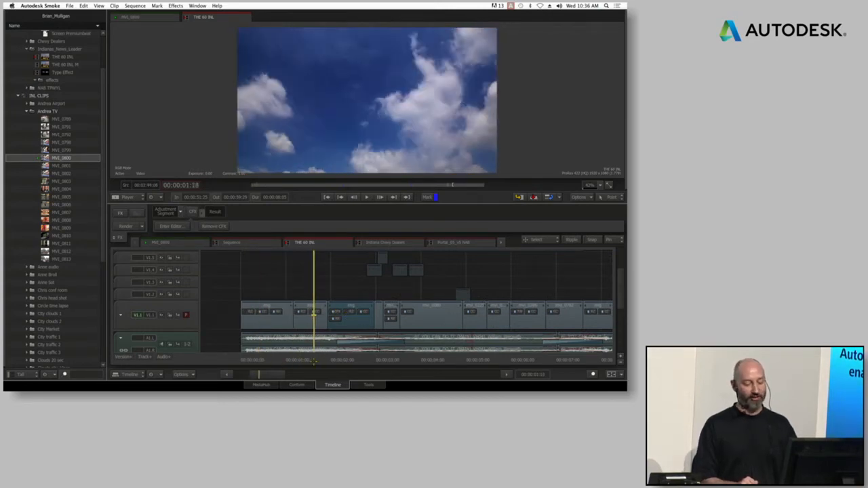
pyautogui.press('Left')
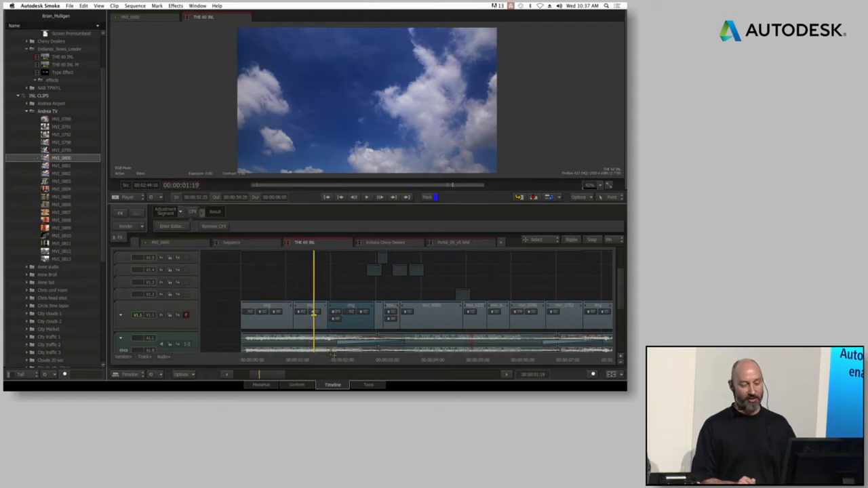
pyautogui.moveTo(338, 360); pyautogui.dragTo(351, 360)
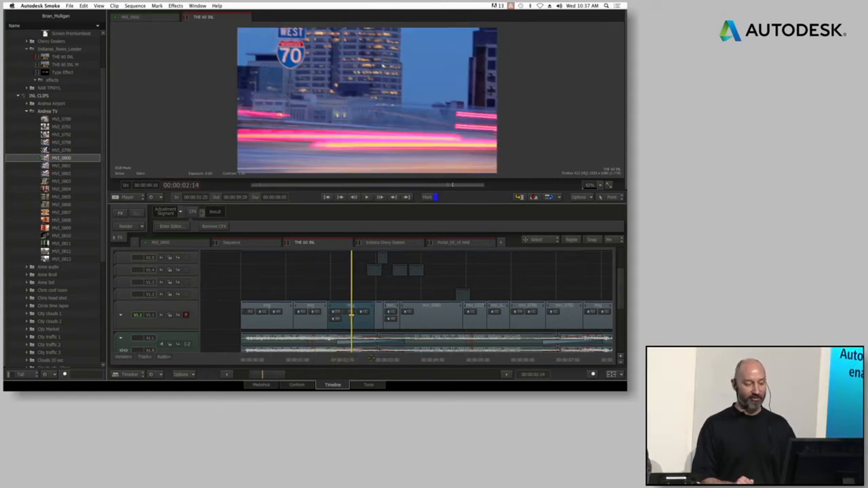
# - Play the sequence on into the four-person group shot and stop at 00:00:04:09
pyautogui.press('space')
pyautogui.press('space')
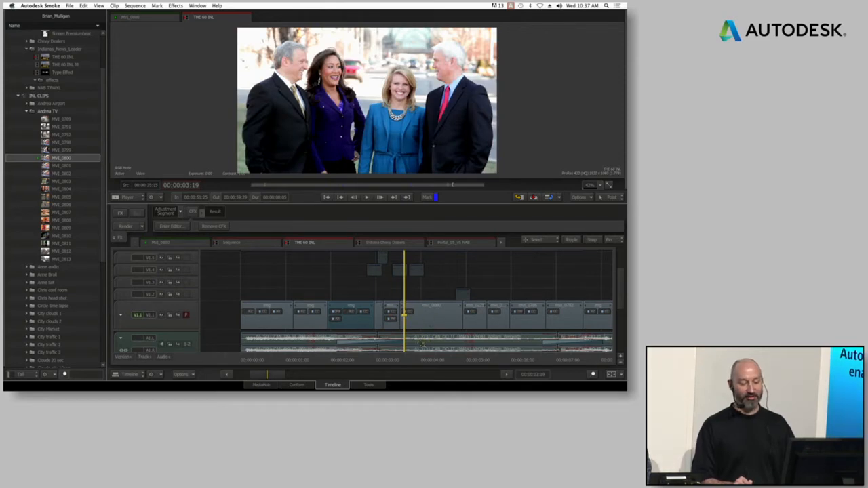
pyautogui.press('space')
pyautogui.moveTo(428, 359)
pyautogui.mouseDown()
pyautogui.moveTo(448, 358)
pyautogui.moveTo(441, 352)
pyautogui.mouseUp()
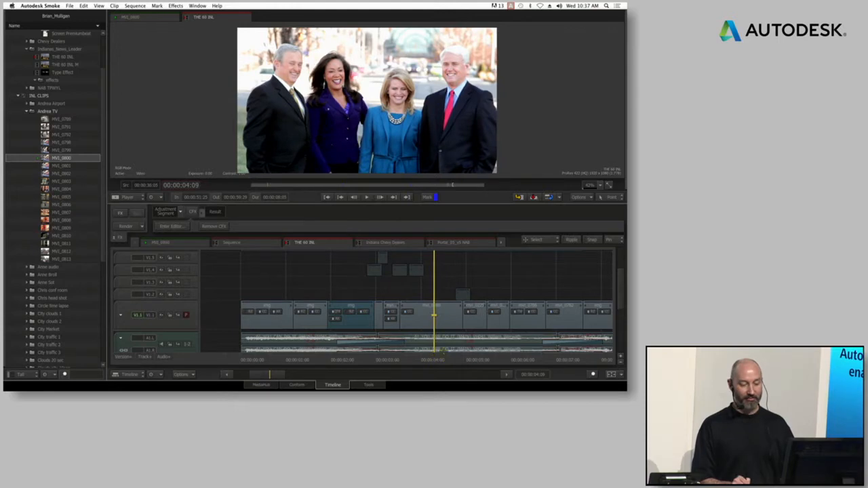
# - Move the focus to track V1.4, park the playhead at 00:00:02:29 on its first adjustment segment, and increase the track's height
pyautogui.press('Up')
pyautogui.press('Up')
pyautogui.press('Up')
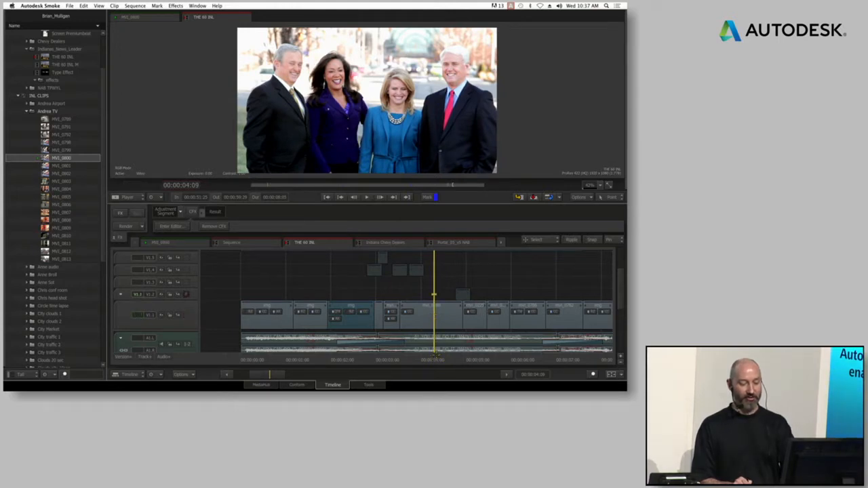
pyautogui.moveTo(435, 354); pyautogui.dragTo(365, 350)
pyautogui.press('Right')
pyautogui.press('Right')
pyautogui.press('Right')
pyautogui.press('Right')
pyautogui.press('Right')
pyautogui.press('Right')
pyautogui.moveTo(259, 375); pyautogui.dragTo(264, 375)
pyautogui.moveTo(192, 276); pyautogui.dragTo(191, 284)
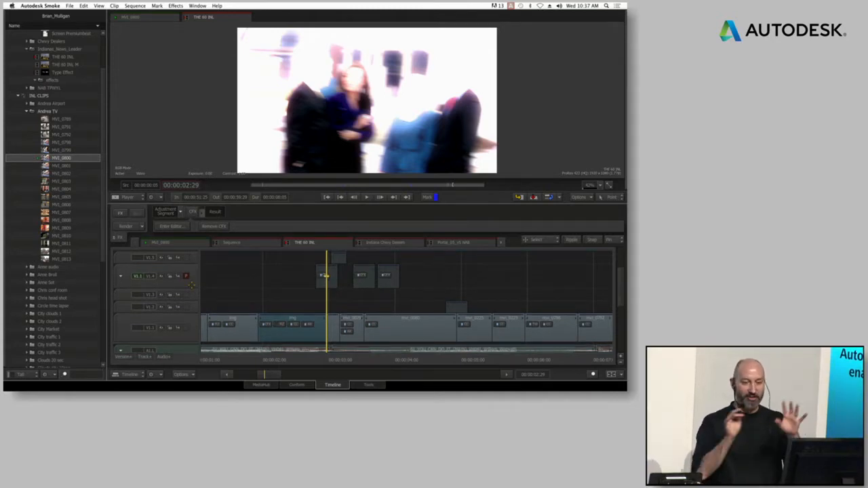
# - Select the first adjustment segment on track V1.4 and open the Glow node's settings in its ConnectFX editor
pyautogui.moveTo(271, 373); pyautogui.dragTo(275, 324)
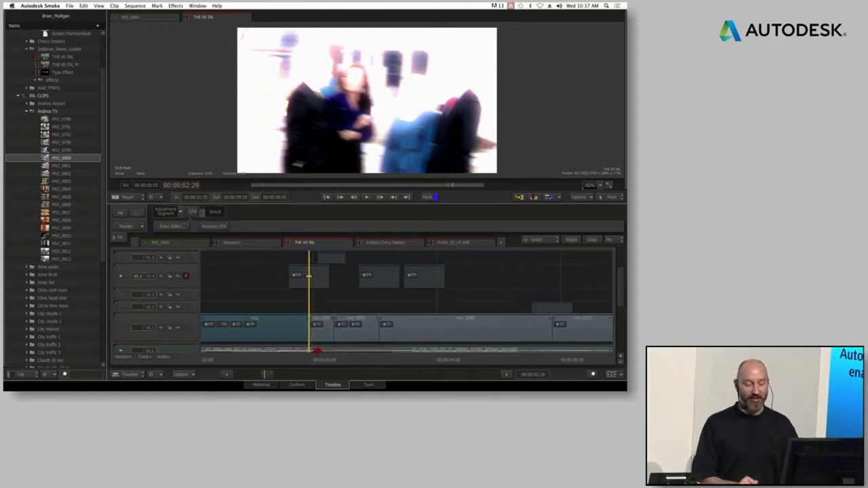
pyautogui.moveTo(309, 356)
pyautogui.mouseDown()
pyautogui.moveTo(281, 358)
pyautogui.moveTo(317, 366)
pyautogui.moveTo(296, 365)
pyautogui.moveTo(337, 359)
pyautogui.moveTo(305, 361)
pyautogui.mouseUp()
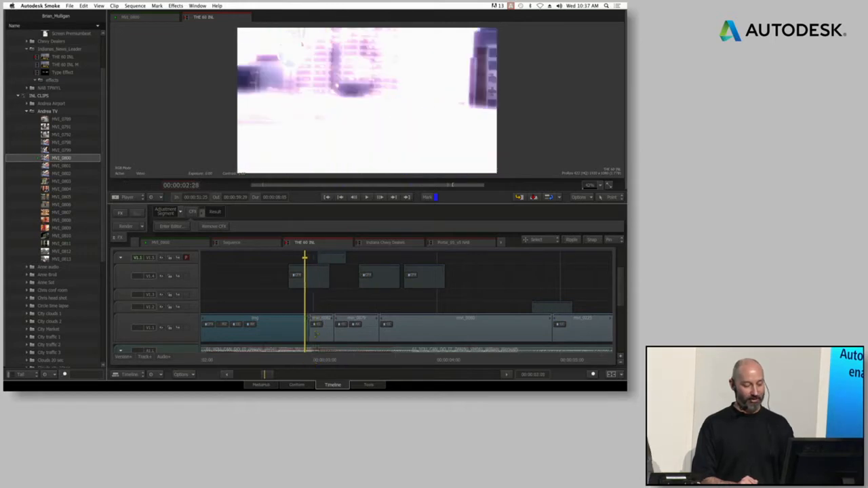
pyautogui.click(314, 283)
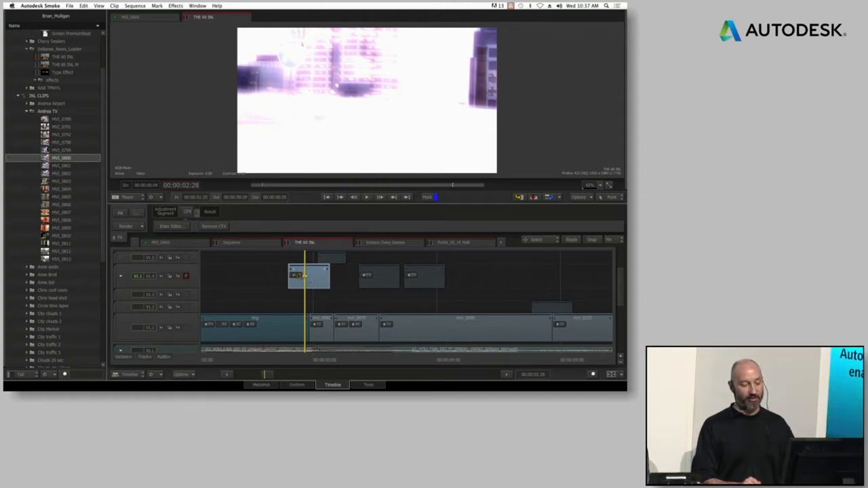
pyautogui.click(182, 213)
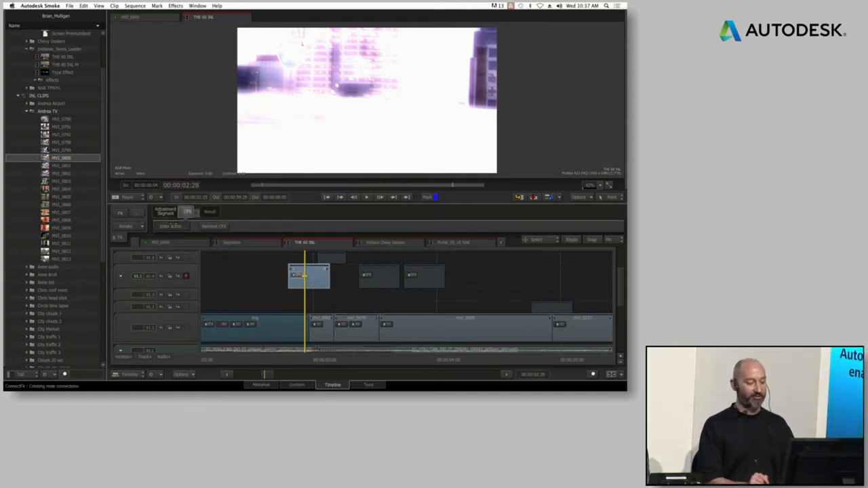
pyautogui.moveTo(239, 144); pyautogui.dragTo(236, 151)
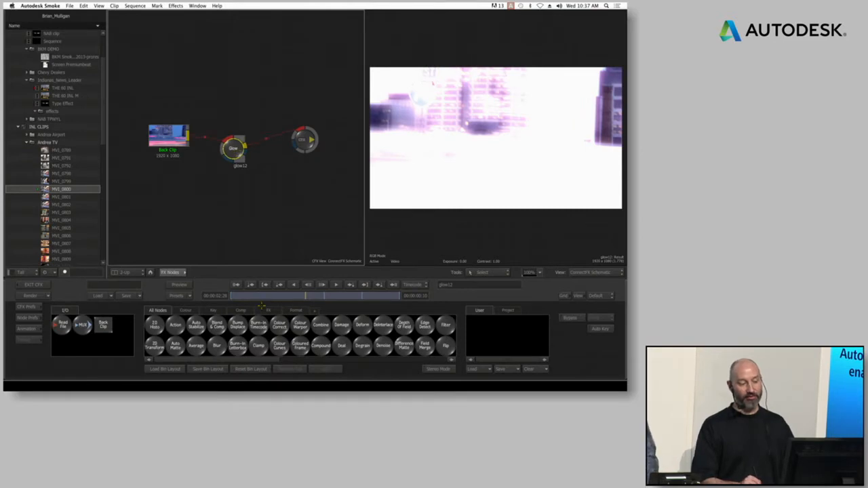
pyautogui.click(235, 147)
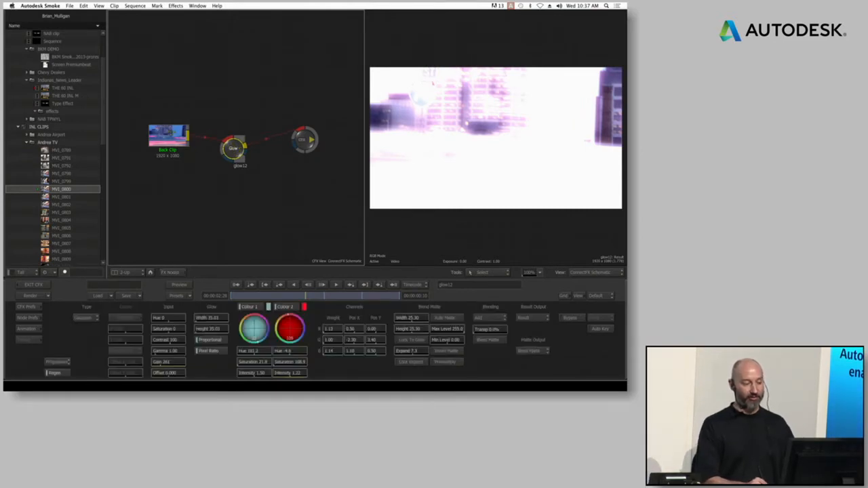
# - Reduce the glow's Gain to 108 at frame 00:00:02:29 and exit the ConnectFX editor
pyautogui.moveTo(297, 296); pyautogui.dragTo(326, 297)
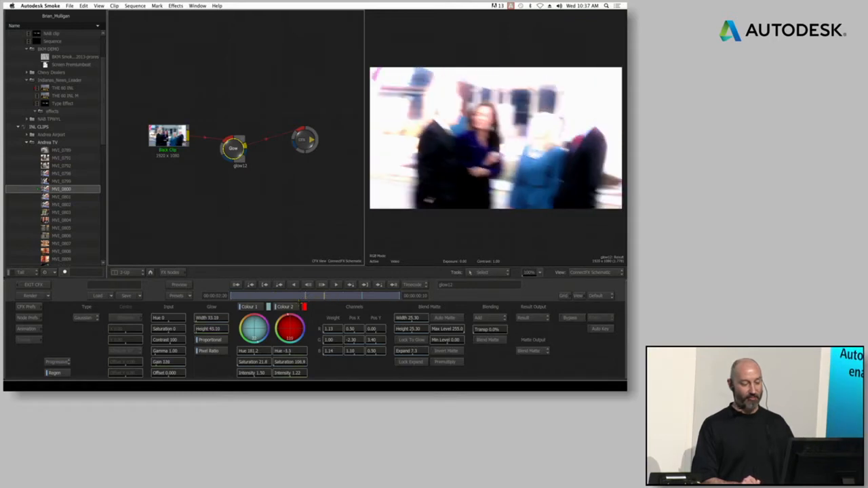
pyautogui.moveTo(171, 362); pyautogui.dragTo(155, 362)
pyautogui.moveTo(178, 362)
pyautogui.mouseDown()
pyautogui.moveTo(197, 362)
pyautogui.moveTo(187, 362)
pyautogui.mouseUp()
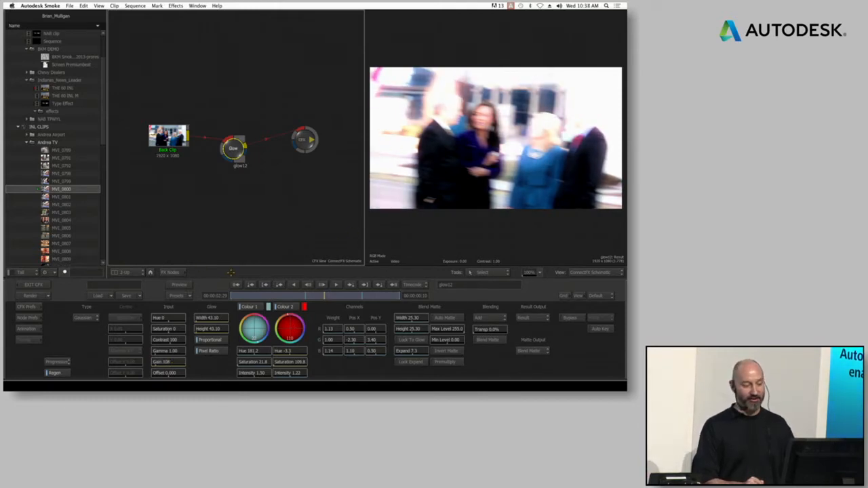
pyautogui.click(37, 285)
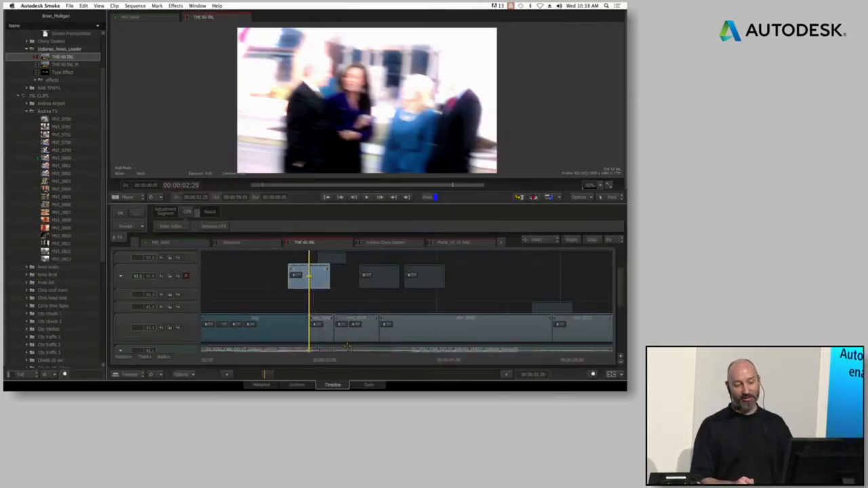
# - Copy the glow adjustment segment along track V1.4 onto the group shot at about 00:00:04:04 and check it at 00:00:04:07
pyautogui.moveTo(319, 348)
pyautogui.mouseDown()
pyautogui.moveTo(300, 350)
pyautogui.moveTo(315, 351)
pyautogui.mouseUp()
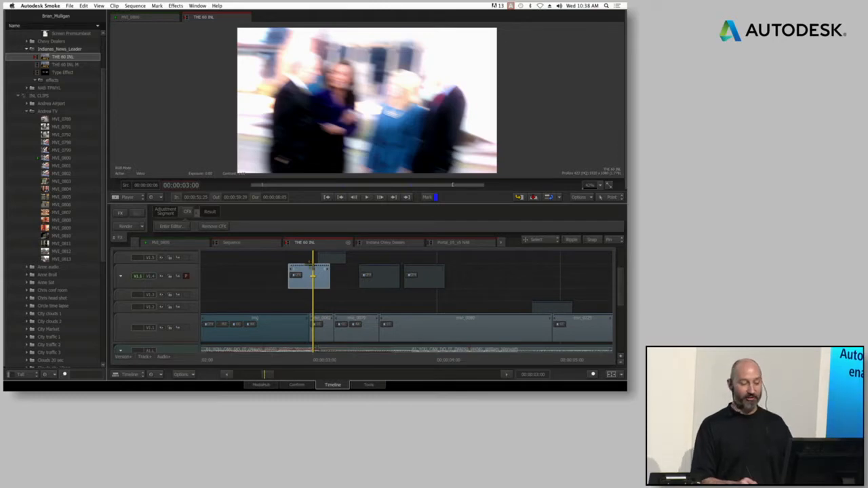
pyautogui.moveTo(364, 358); pyautogui.dragTo(452, 357)
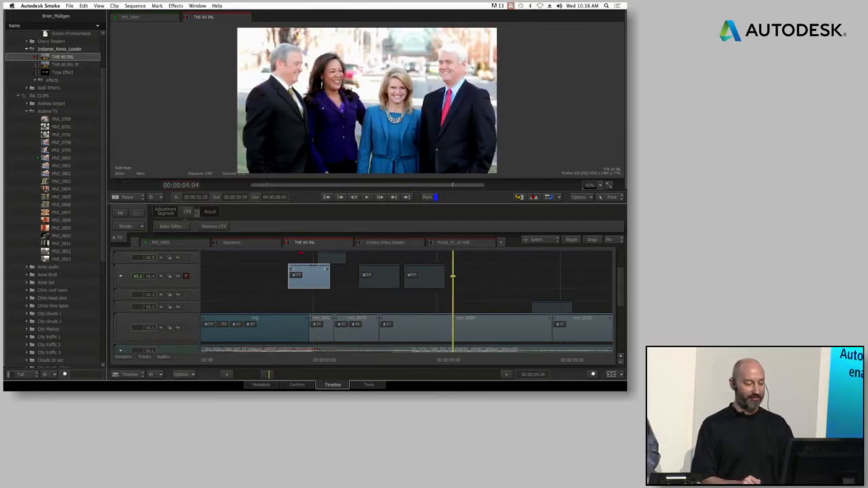
pyautogui.moveTo(326, 242); pyautogui.dragTo(471, 281)
pyautogui.press('Right')
pyautogui.press('Right')
pyautogui.press('Right')
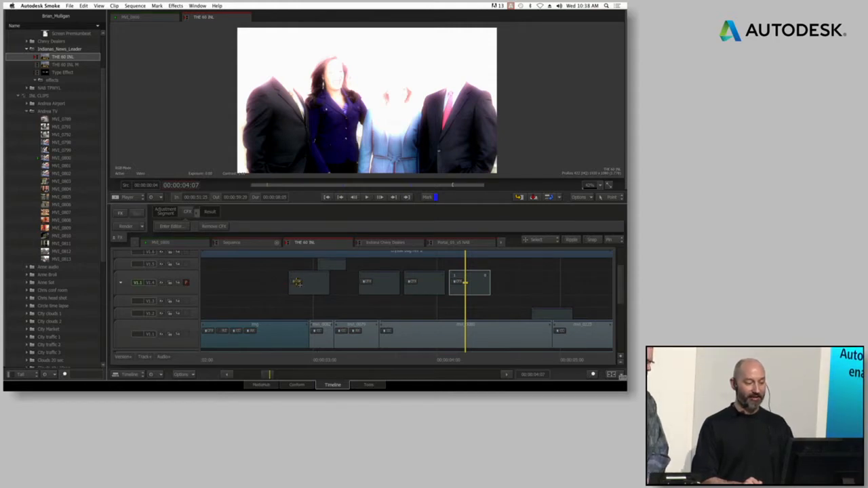
# - Save the first glow adjustment segment into the effects folder of the media library and name it "glow flash"
pyautogui.click(301, 282)
pyautogui.moveTo(279, 145); pyautogui.dragTo(57, 81)
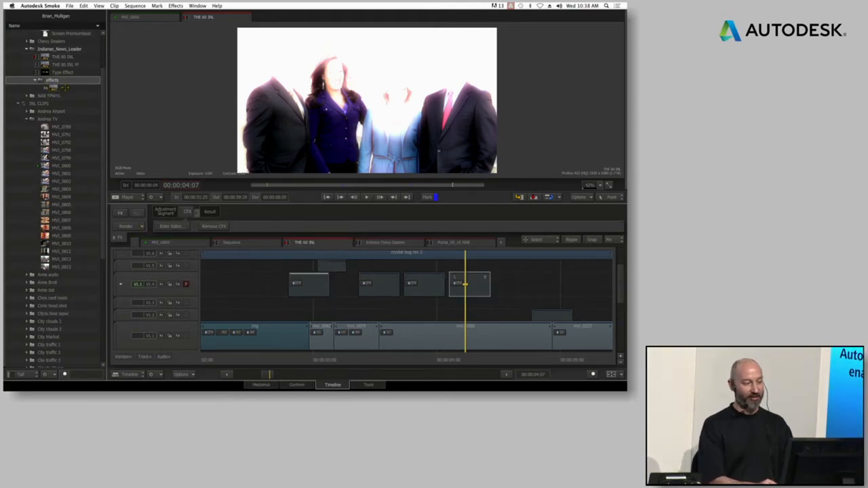
pyautogui.click(65, 88)
pyautogui.write('glow trans')
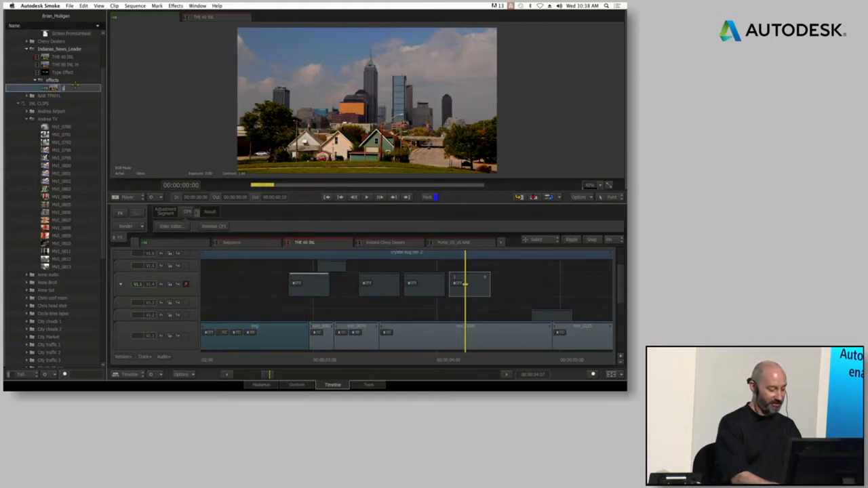
pyautogui.press('Return')
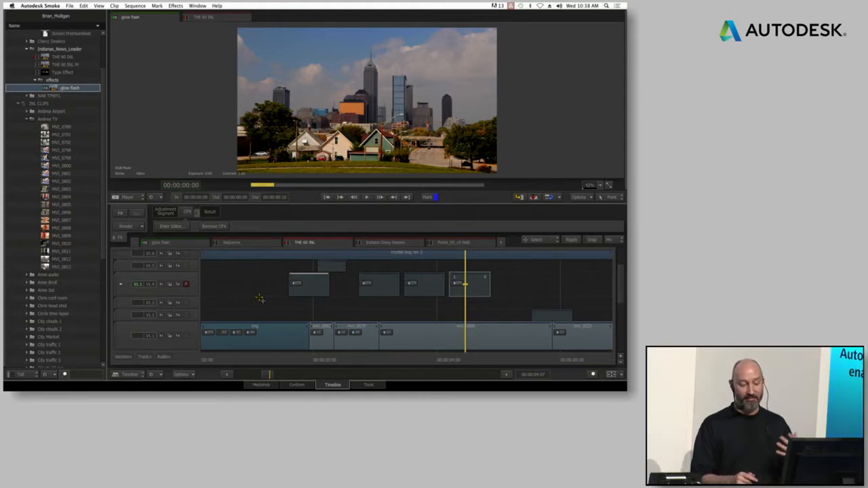
# - Go to the marker at 00:00:41:02, focus the uppermost track, and review the old television and laptop shots
pyautogui.moveTo(269, 374); pyautogui.dragTo(389, 389)
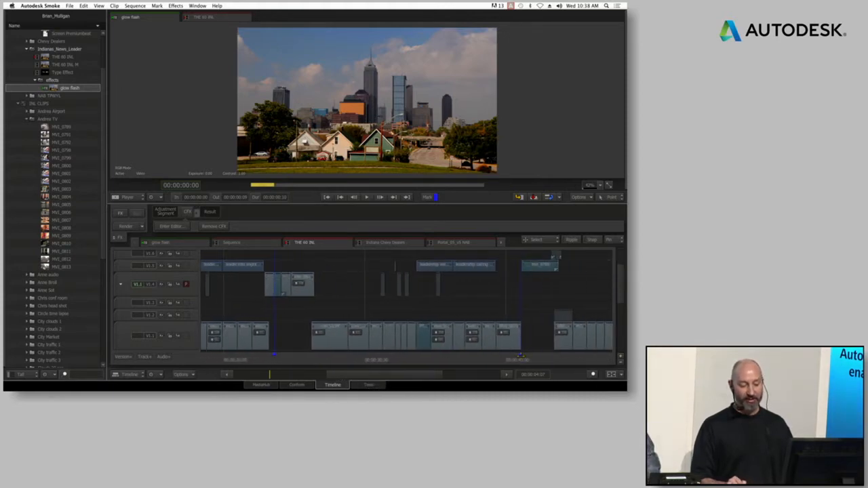
pyautogui.click(520, 354)
pyautogui.scroll(3, 524, 293)
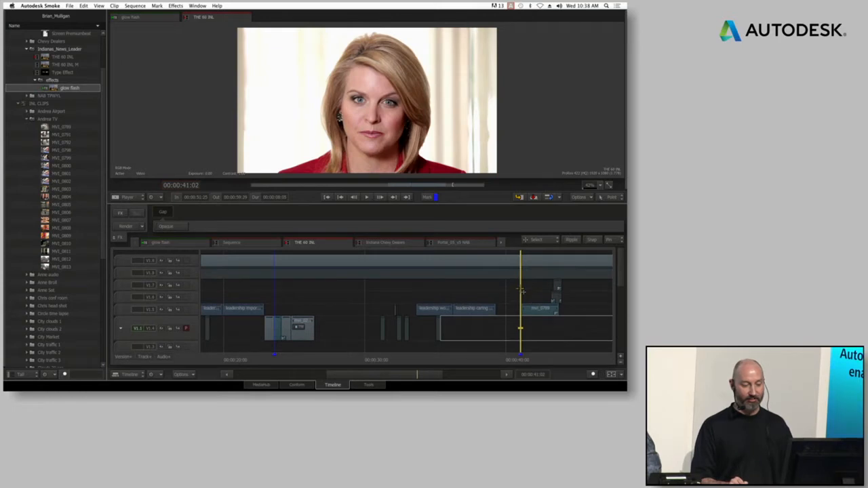
pyautogui.click(521, 262)
pyautogui.moveTo(520, 360); pyautogui.dragTo(537, 357)
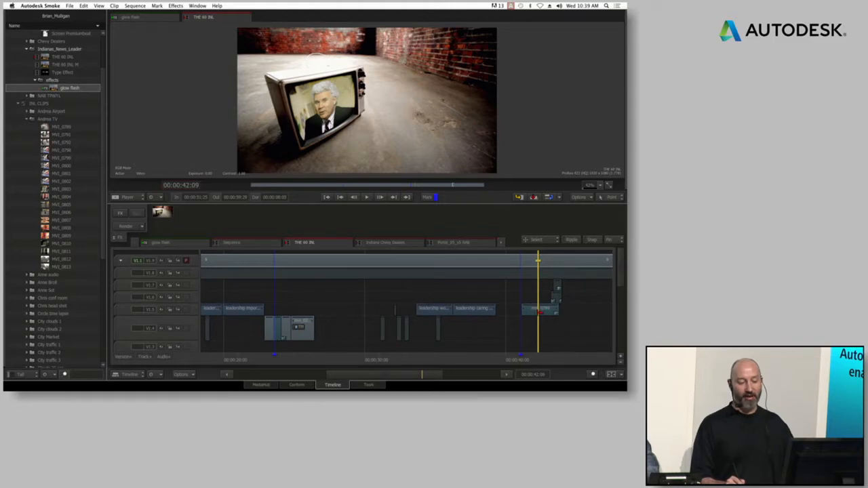
pyautogui.press('space')
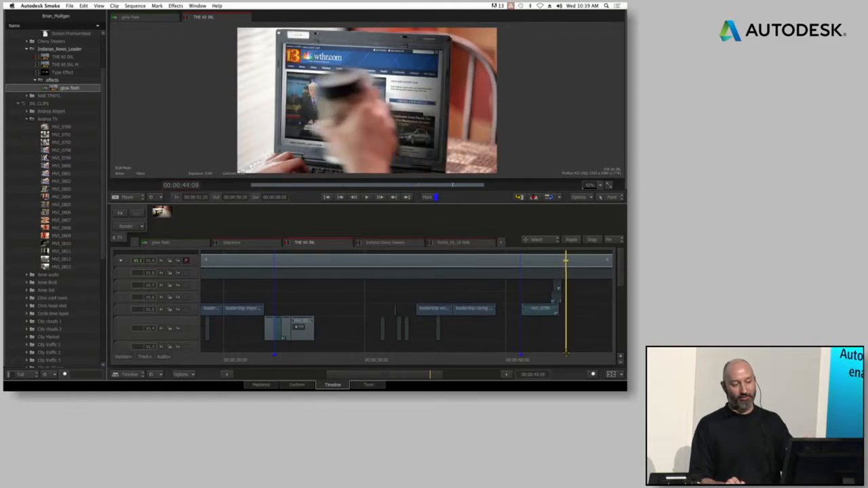
pyautogui.moveTo(568, 354)
pyautogui.mouseDown()
pyautogui.moveTo(544, 355)
pyautogui.moveTo(573, 354)
pyautogui.moveTo(566, 353)
pyautogui.mouseUp()
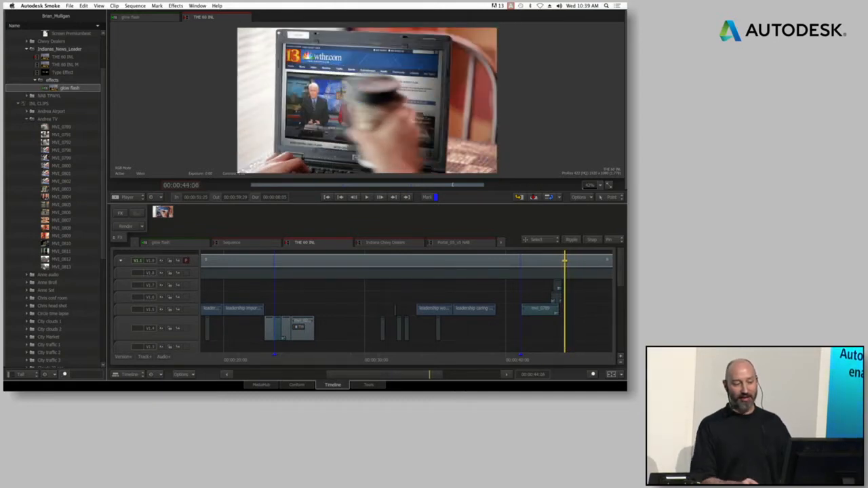
# - Move back to the old television shot and open the ConnectFX flow graph of its clip on track V1.5
pyautogui.scroll(-2, 604, 293)
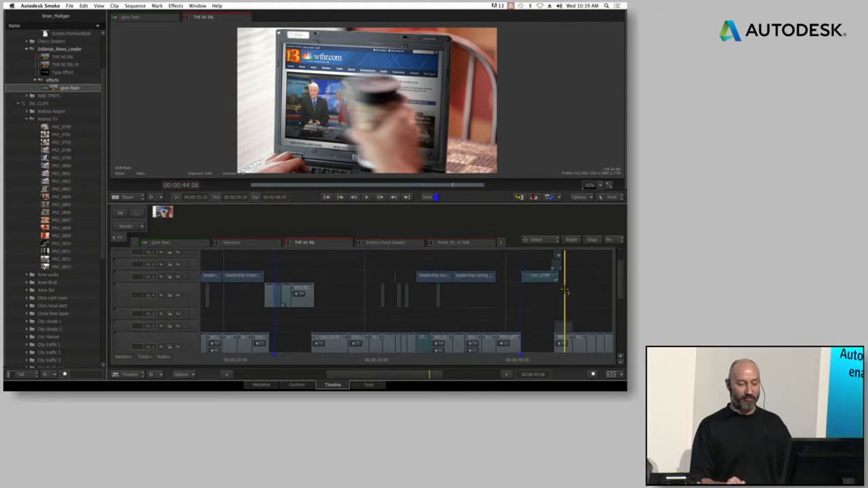
pyautogui.click(563, 255)
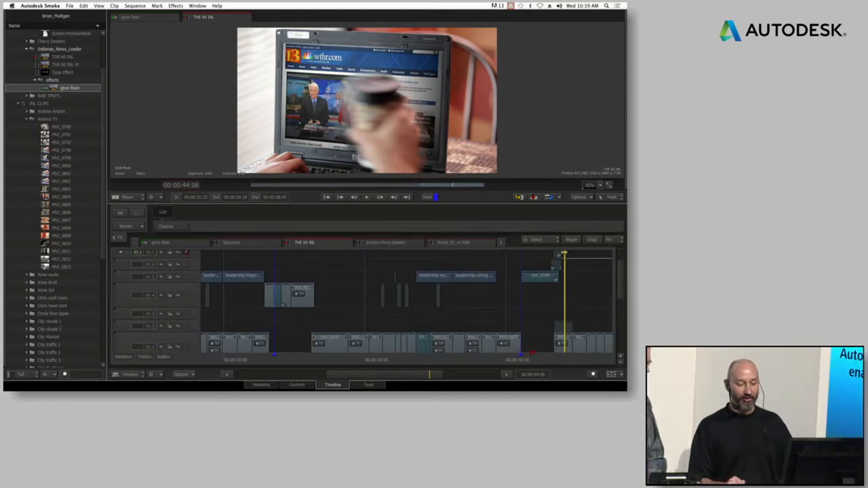
pyautogui.moveTo(563, 255); pyautogui.dragTo(536, 255)
pyautogui.click(537, 275)
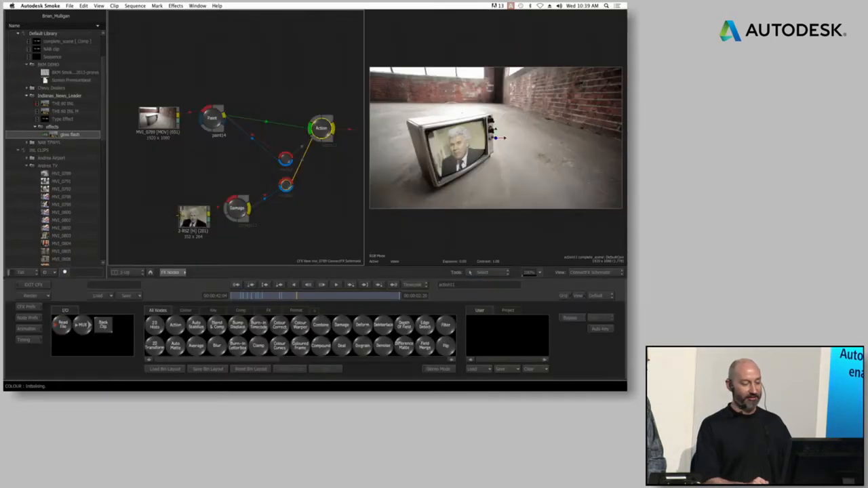
# - View the MVI_0789 source clip's result, hide the media library, and enlarge the blank television screen in the viewer
pyautogui.click(164, 121)
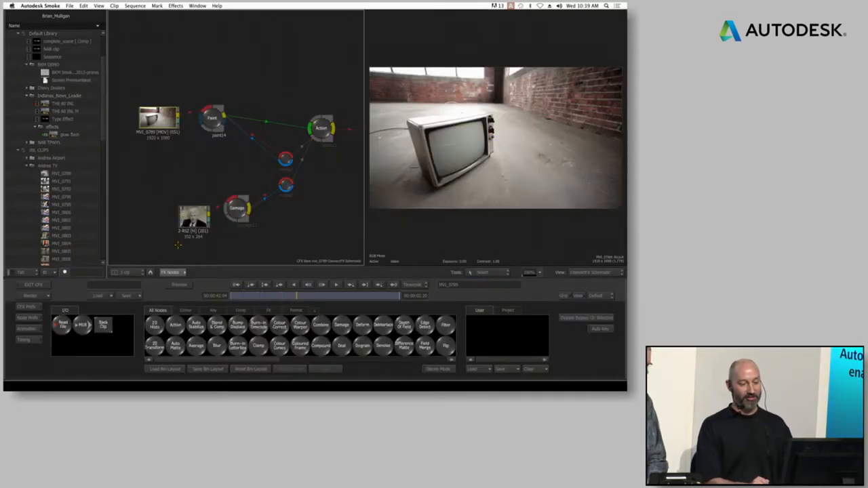
pyautogui.hotkey('shift', 'Escape')
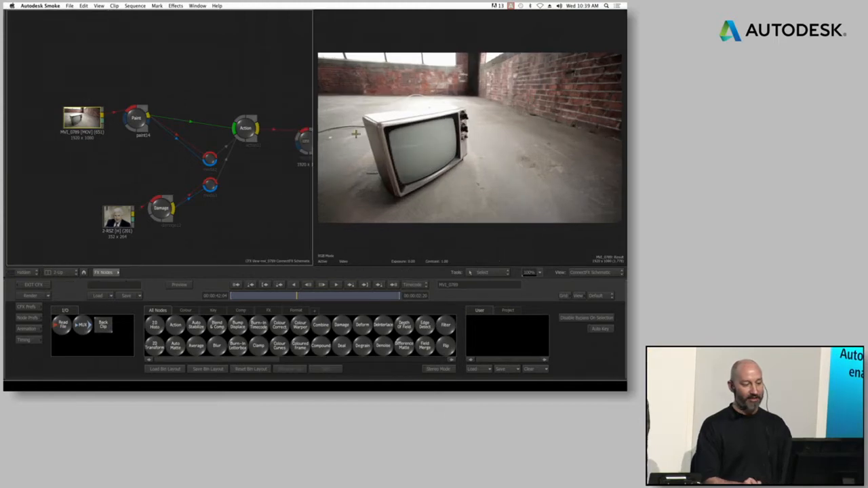
pyautogui.moveTo(388, 234); pyautogui.dragTo(461, 214)
pyautogui.scroll(4, 461, 214)
pyautogui.scroll(-3, 509, 178)
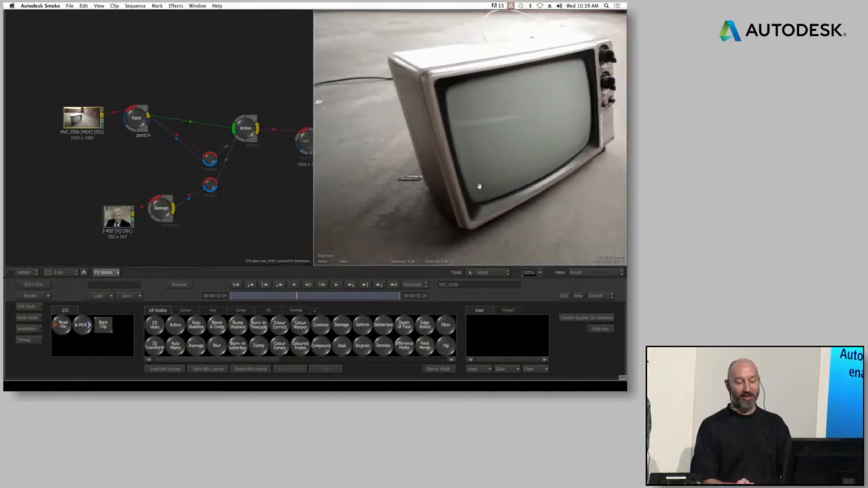
# - Enlarge the television shot, open its Paint node, and try cloning out the metal piece and white debris on the floor
pyautogui.scroll(2, 467, 186)
pyautogui.moveTo(487, 210); pyautogui.dragTo(502, 209)
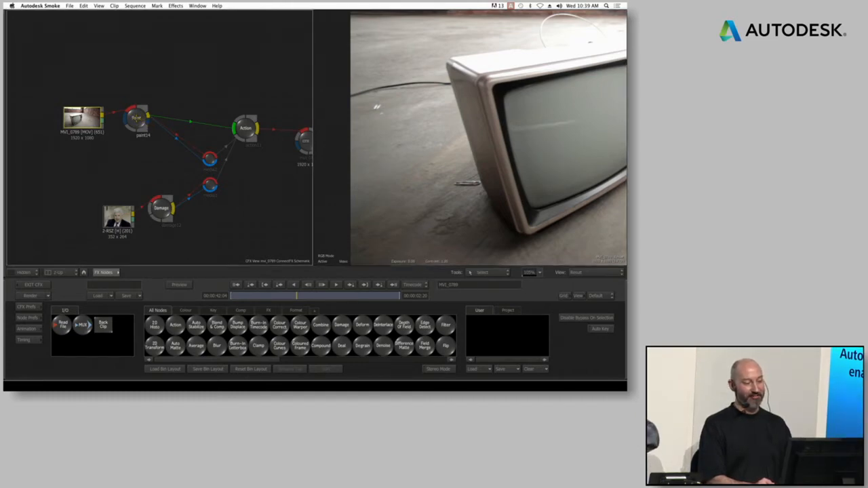
pyautogui.doubleClick(135, 118)
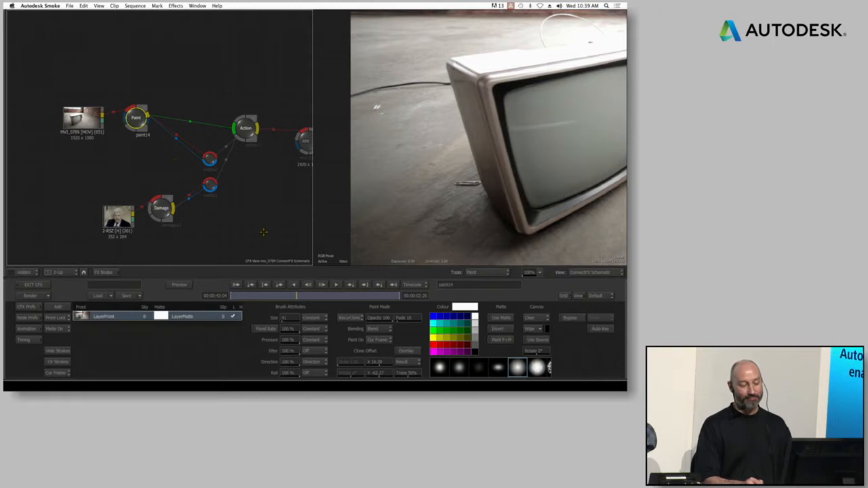
pyautogui.click(379, 330)
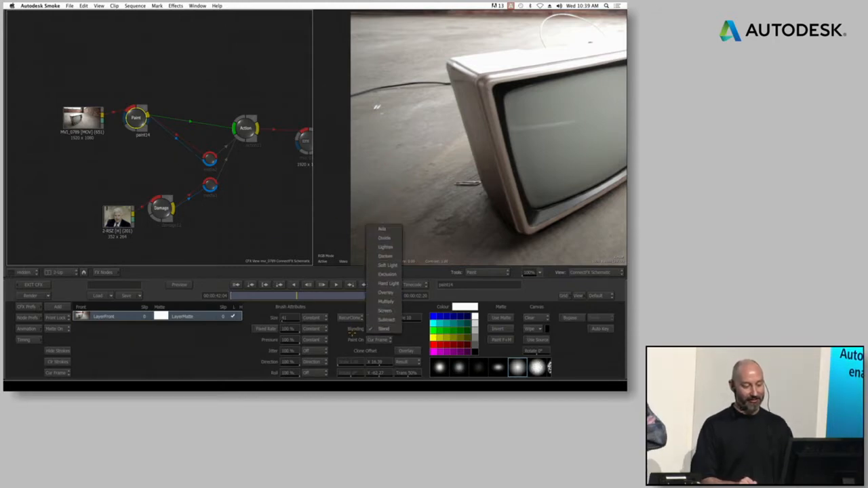
pyautogui.click(354, 332)
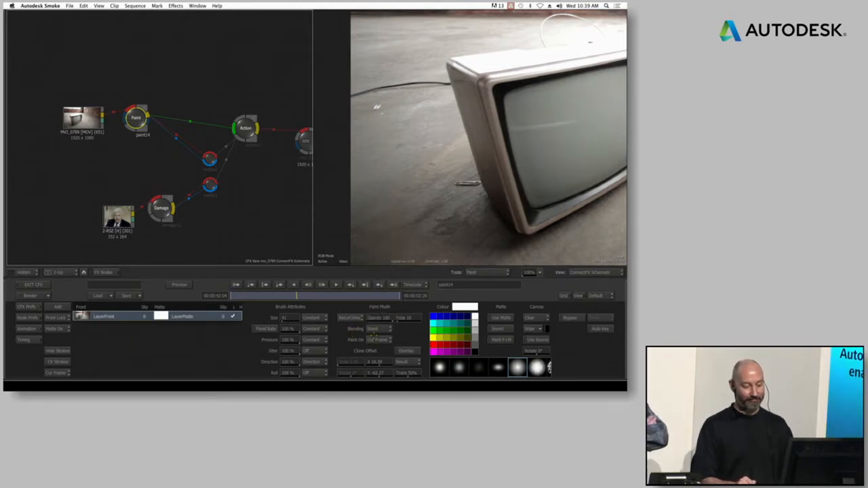
pyautogui.click(460, 206)
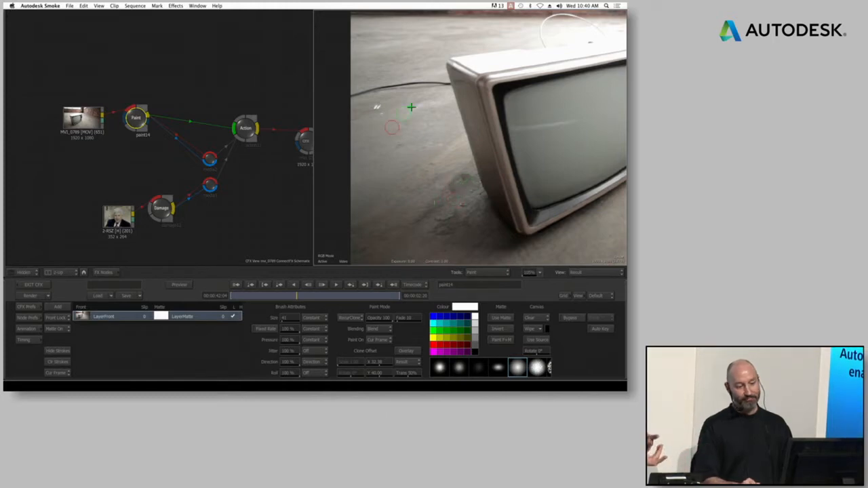
pyautogui.moveTo(437, 103); pyautogui.dragTo(384, 108)
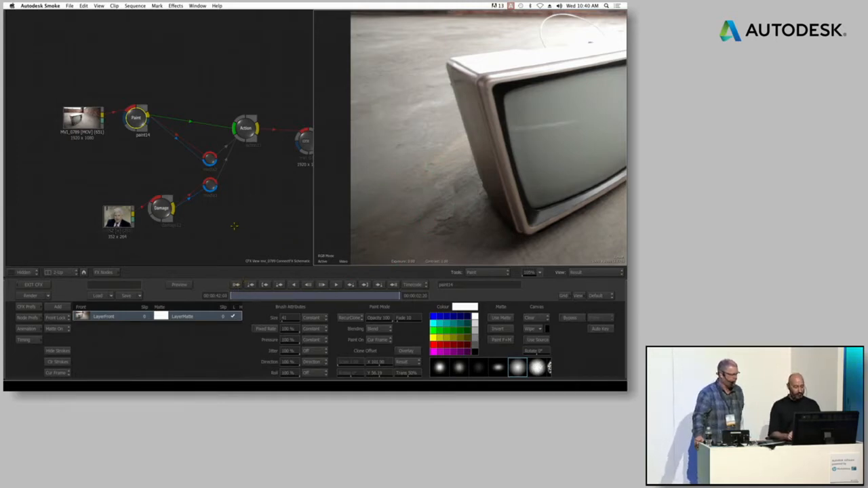
# - View the result of the 2-RSZ news source clip, scrub through its frames, and enlarge it in the viewer
pyautogui.click(213, 238)
pyautogui.click(117, 212)
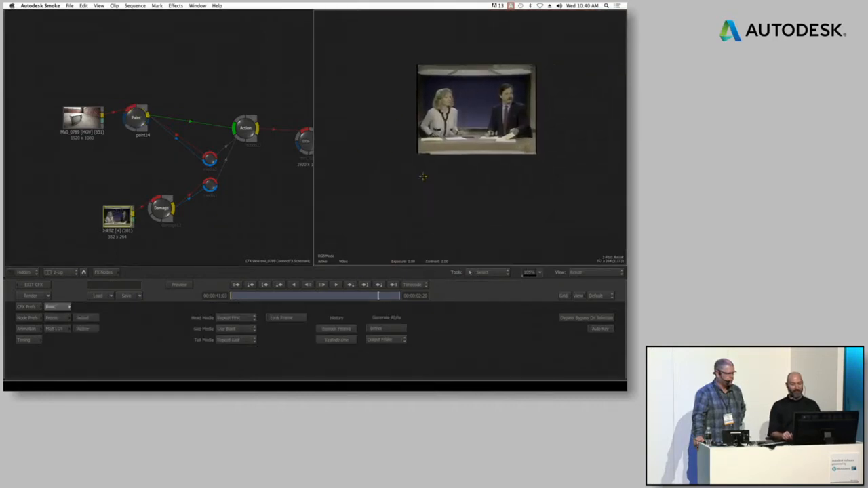
pyautogui.moveTo(247, 293); pyautogui.dragTo(313, 295)
pyautogui.moveTo(169, 227); pyautogui.dragTo(186, 219)
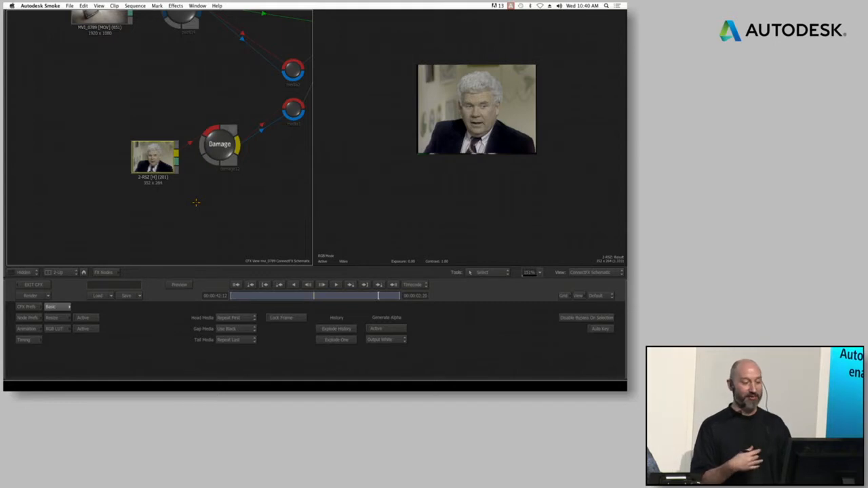
pyautogui.moveTo(255, 207); pyautogui.dragTo(244, 214)
pyautogui.moveTo(455, 203); pyautogui.dragTo(488, 217)
# - Load the analog BadVTR preset into the Damage node and scrub through frames to check the distorted news footage
pyautogui.moveTo(191, 158); pyautogui.dragTo(200, 154)
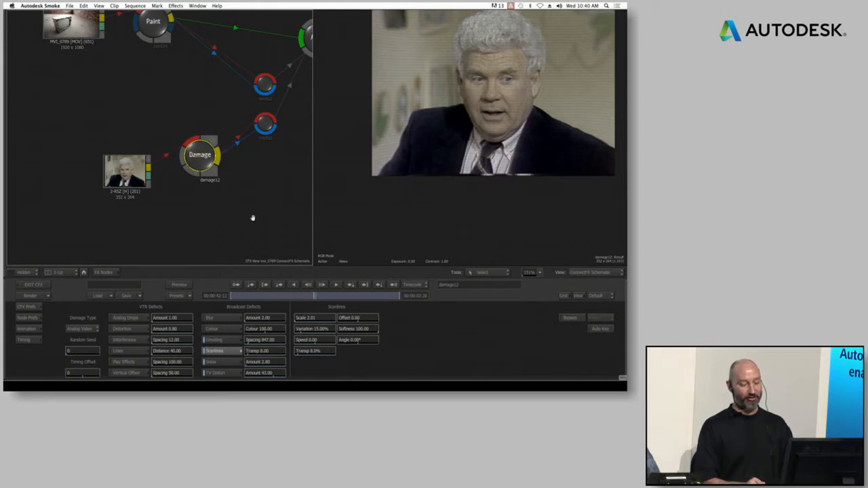
pyautogui.moveTo(246, 219); pyautogui.dragTo(233, 237)
pyautogui.click(191, 296)
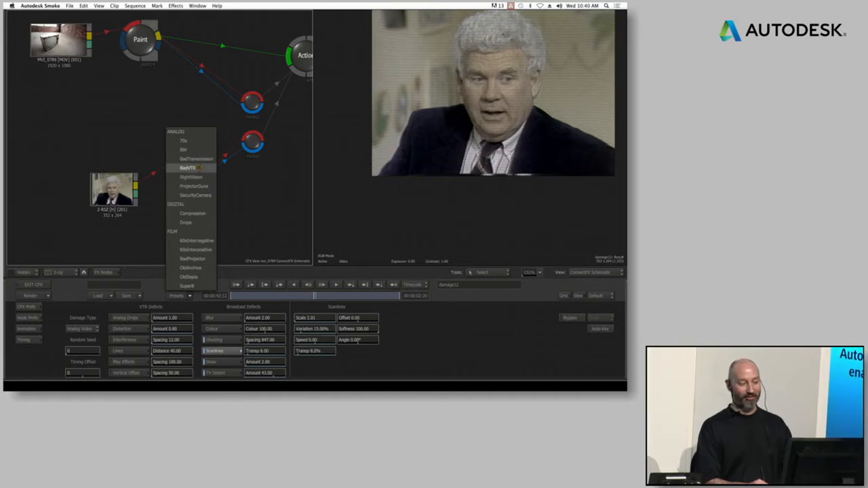
pyautogui.click(190, 167)
pyautogui.click(328, 223)
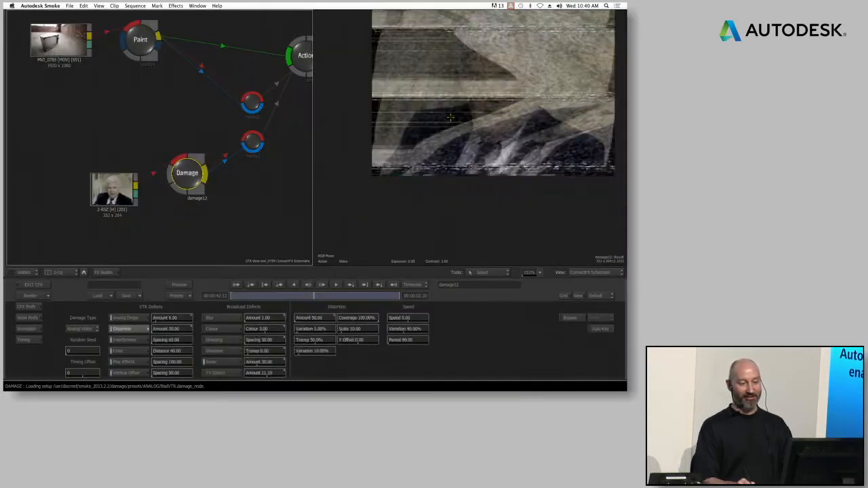
pyautogui.moveTo(286, 300); pyautogui.dragTo(324, 306)
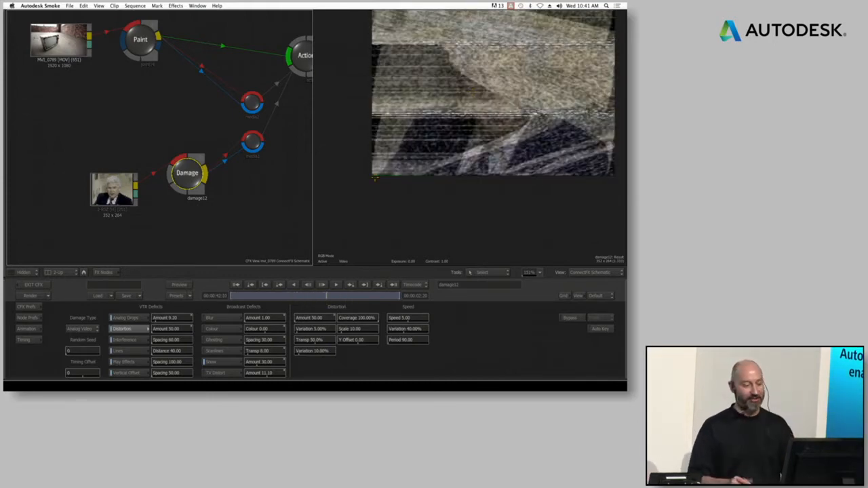
# - Undo the last two added paint strokes
pyautogui.click(83, 5)
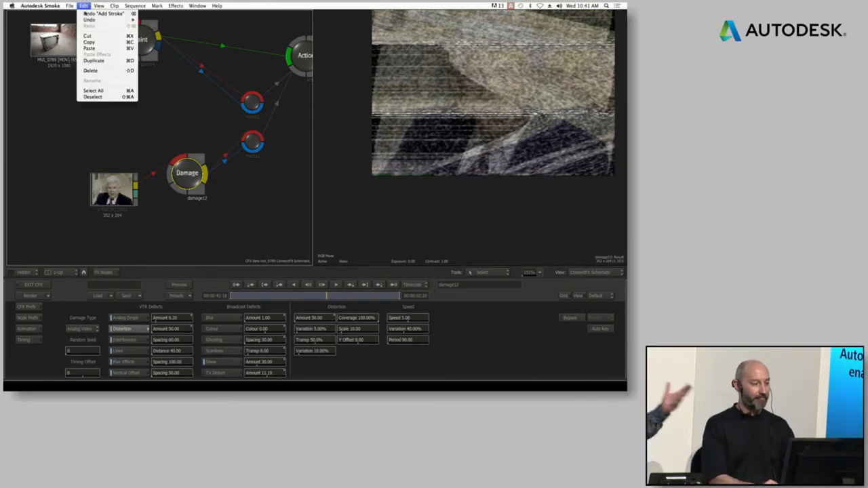
pyautogui.click(258, 173)
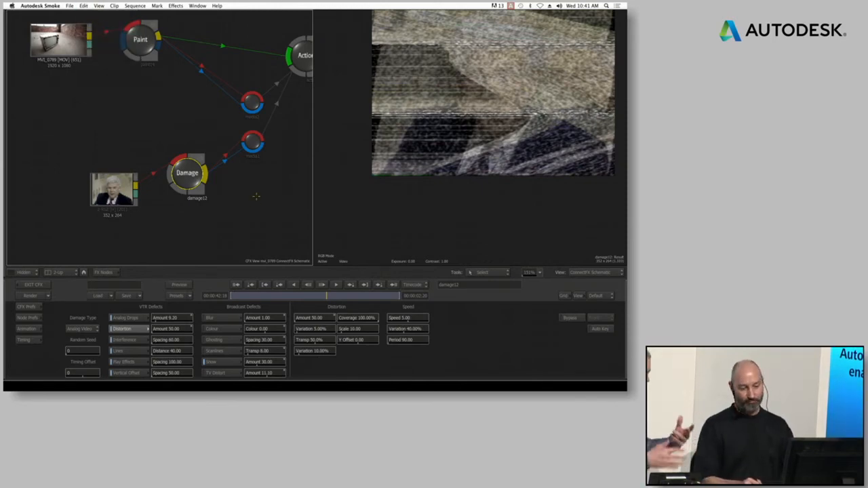
pyautogui.click(84, 5)
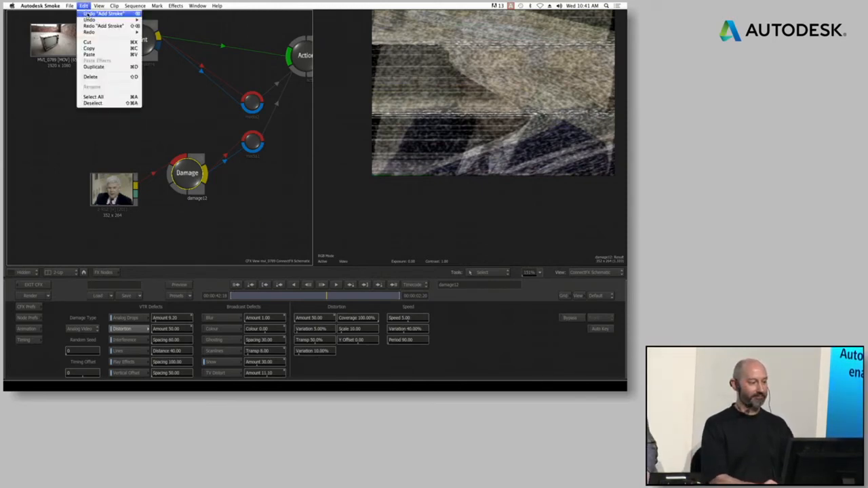
pyautogui.click(88, 14)
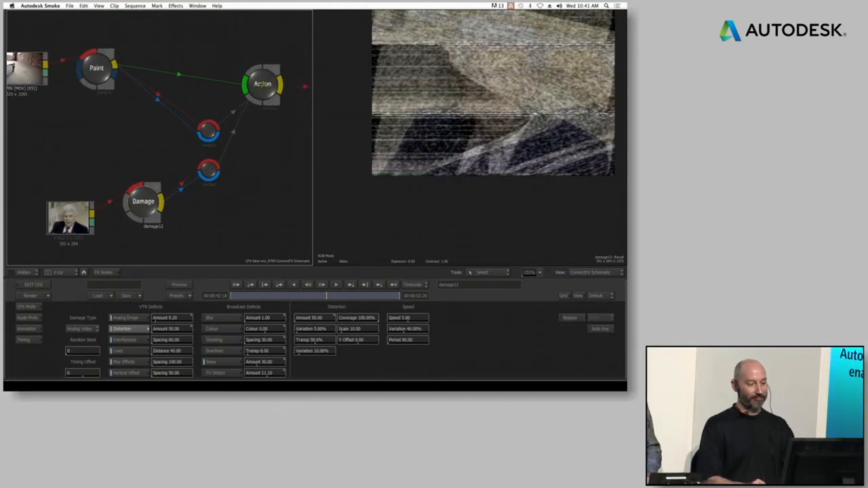
# - View the Action composite, examine the axis1 and image1 nodes pinning the footage to the television screen, and return to the timeline
pyautogui.click(263, 84)
pyautogui.moveTo(527, 186)
pyautogui.mouseDown()
pyautogui.moveTo(518, 188)
pyautogui.moveTo(526, 183)
pyautogui.mouseUp()
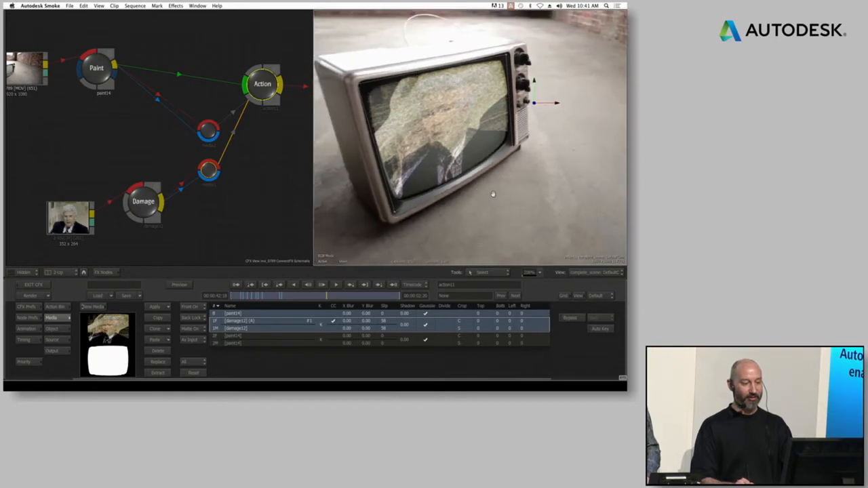
pyautogui.moveTo(169, 209); pyautogui.dragTo(194, 189)
pyautogui.doubleClick(181, 109)
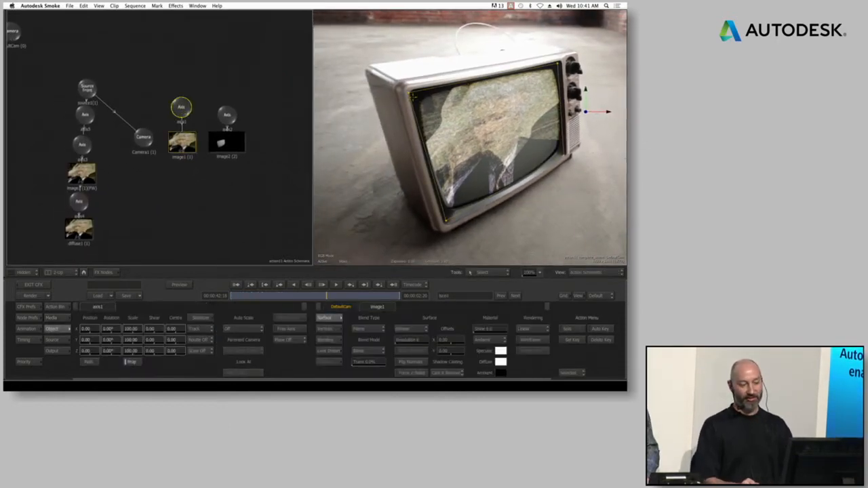
pyautogui.moveTo(411, 94)
pyautogui.mouseDown()
pyautogui.moveTo(444, 107)
pyautogui.moveTo(414, 96)
pyautogui.mouseUp()
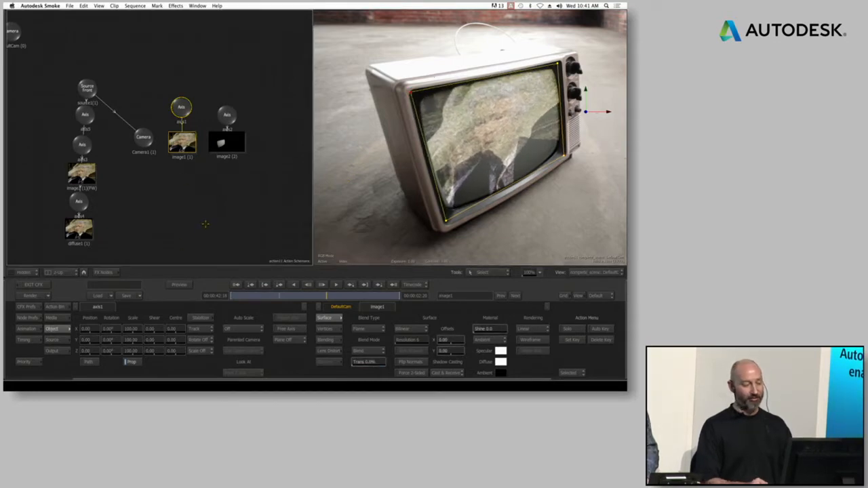
pyautogui.moveTo(263, 189); pyautogui.dragTo(251, 186)
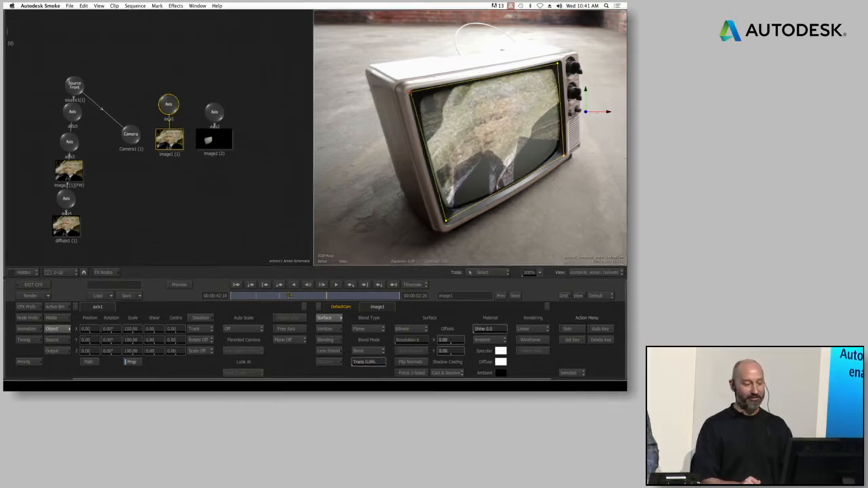
pyautogui.click(40, 288)
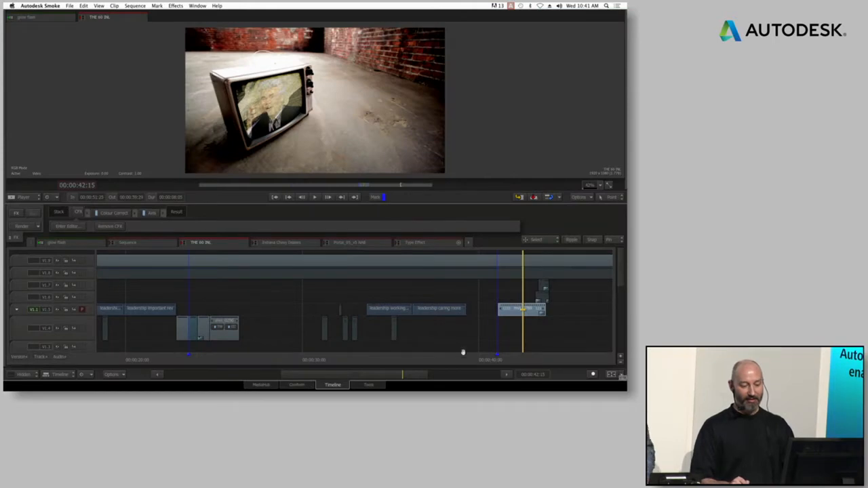
# - Move to the dotted transition at 00:00:43:16 and open the ConnectFX graph of the adjustment segment on track V1.6
pyautogui.moveTo(401, 376); pyautogui.dragTo(423, 348)
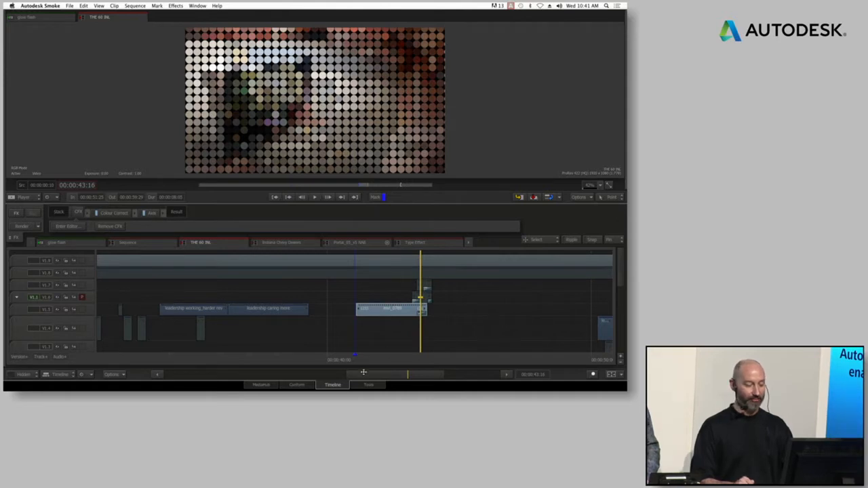
pyautogui.moveTo(364, 373); pyautogui.dragTo(403, 370)
pyautogui.click(415, 298)
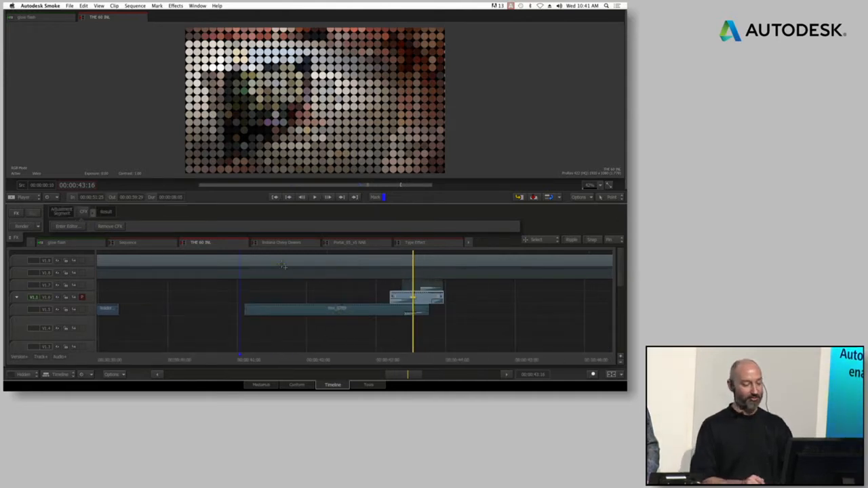
pyautogui.click(71, 226)
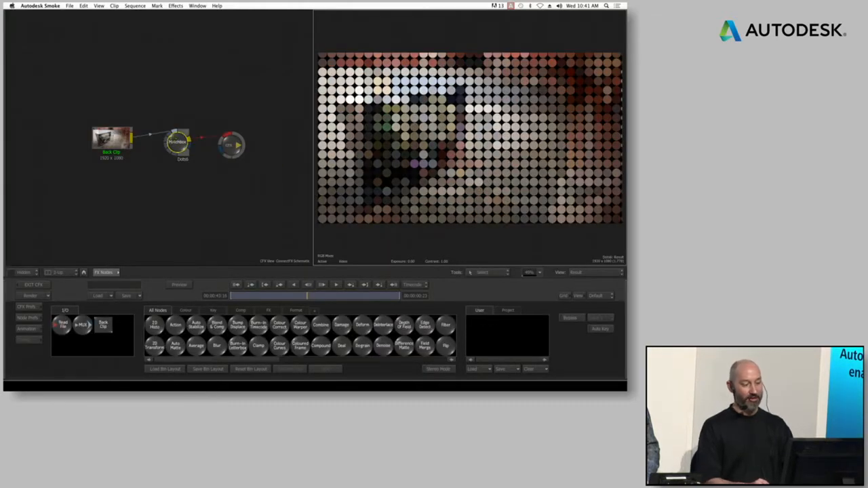
# - Enlarge the node graph around the Matchbox node and scrub its dot effect to 00:00:43:13
pyautogui.click(178, 145)
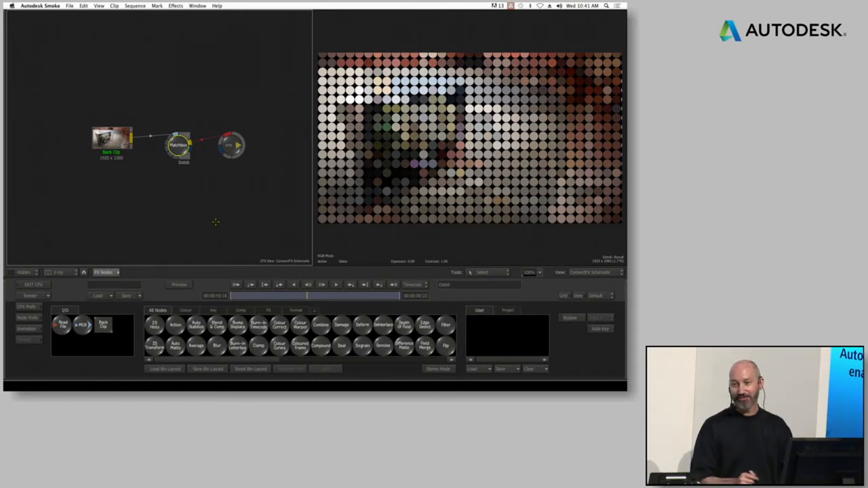
pyautogui.scroll(3, 214, 218)
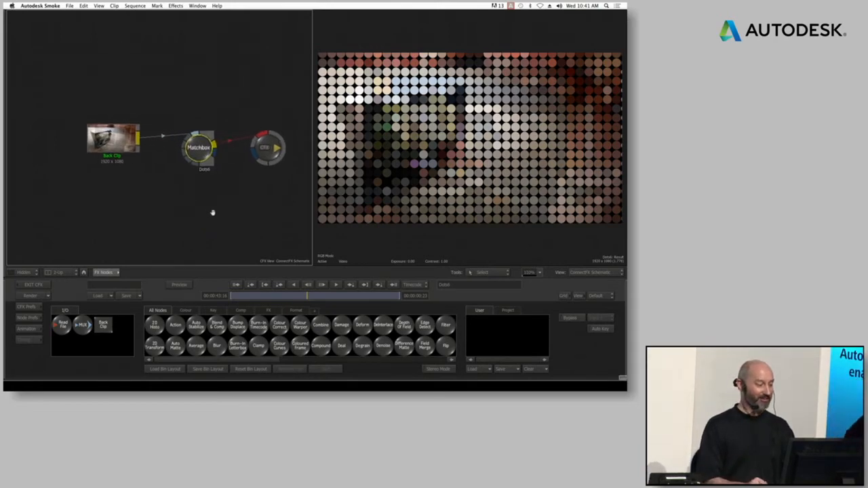
pyautogui.moveTo(201, 146); pyautogui.dragTo(197, 143)
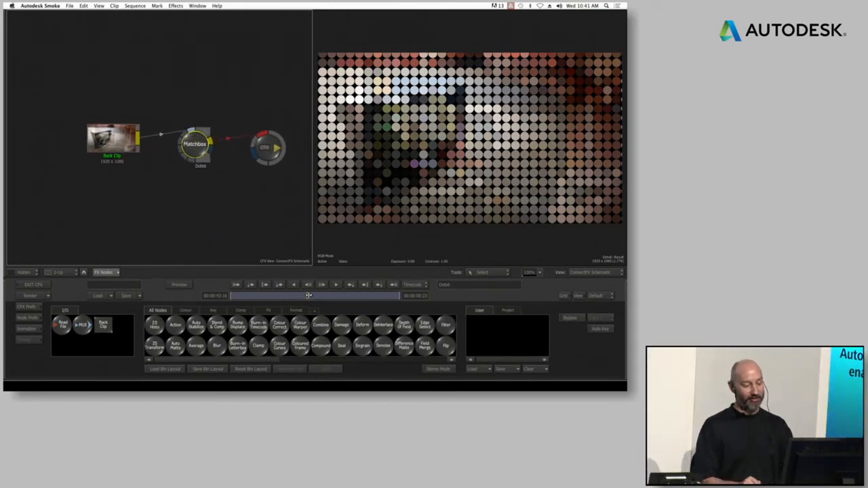
pyautogui.moveTo(256, 295); pyautogui.dragTo(293, 296)
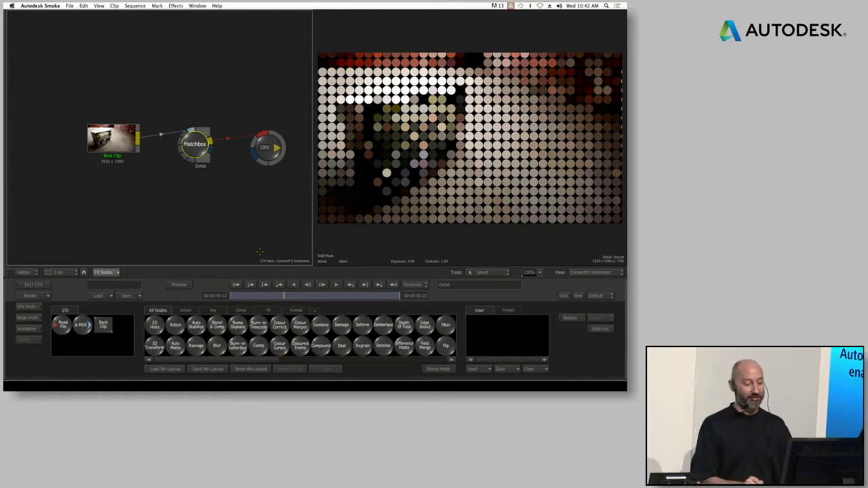
# - Open the Matchbox node, browse the available shaders, reduce the grid size of its Dots shader, and return to the timeline
pyautogui.doubleClick(197, 145)
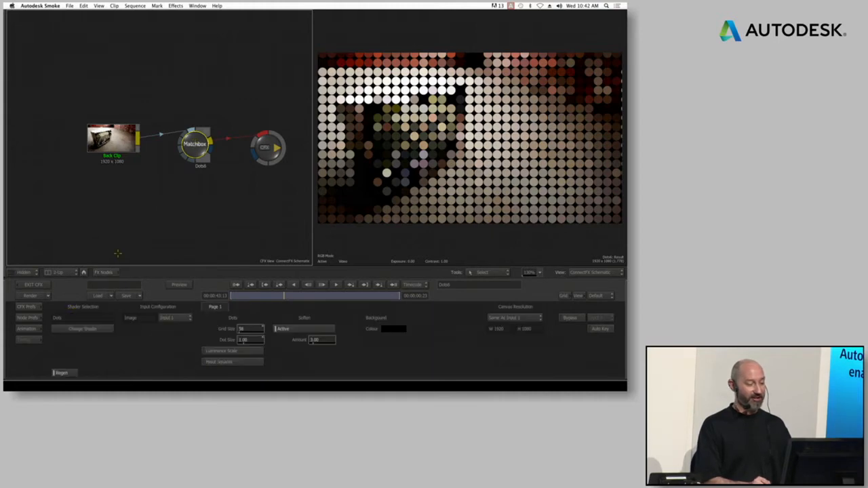
pyautogui.click(76, 329)
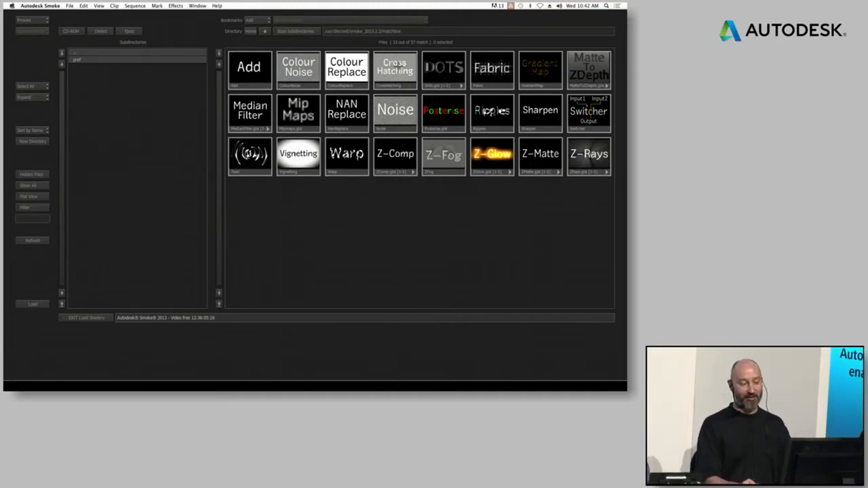
pyautogui.click(73, 317)
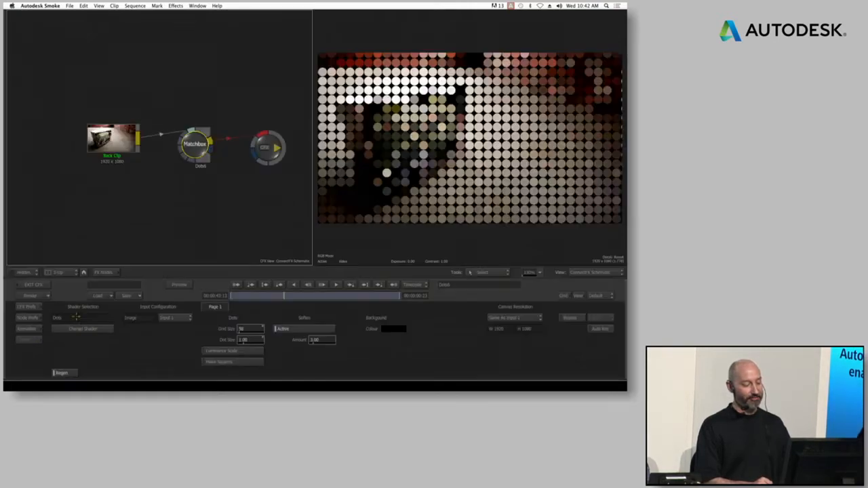
pyautogui.moveTo(248, 329); pyautogui.dragTo(255, 333)
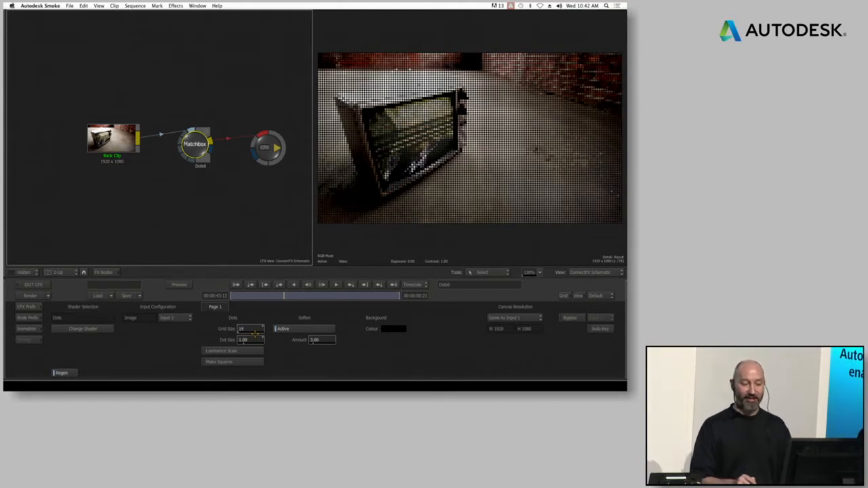
pyautogui.click(34, 284)
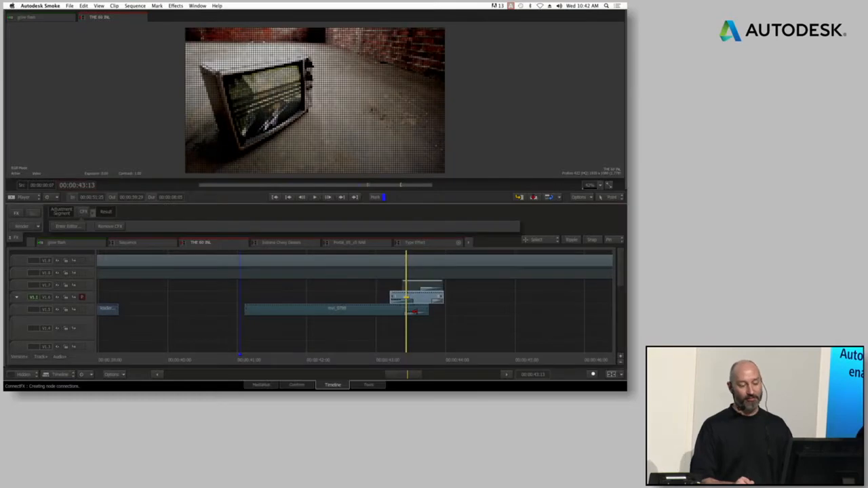
# - Move to the laptop shot at 00:00:43:24 and shift the focus down to its clip on the lowest video track
pyautogui.moveTo(407, 355); pyautogui.dragTo(436, 346)
pyautogui.press('Up')
pyautogui.press('Up')
pyautogui.press('Up')
pyautogui.moveTo(619, 274); pyautogui.dragTo(618, 306)
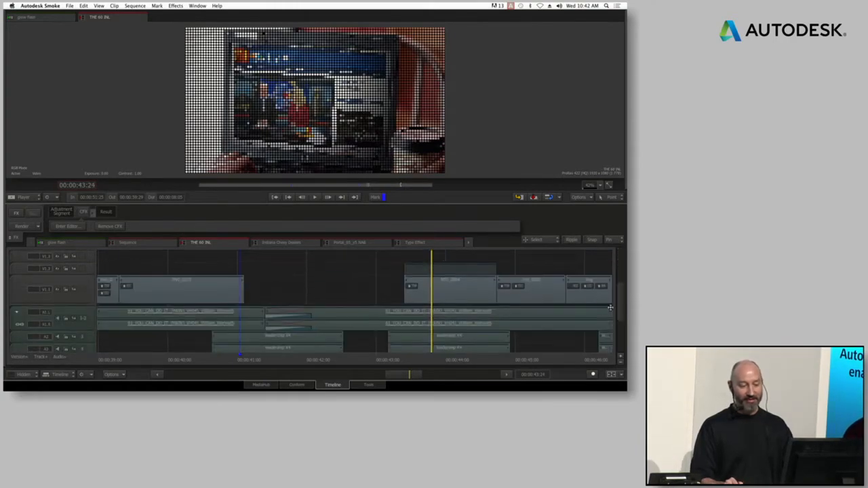
pyautogui.moveTo(431, 261); pyautogui.dragTo(429, 286)
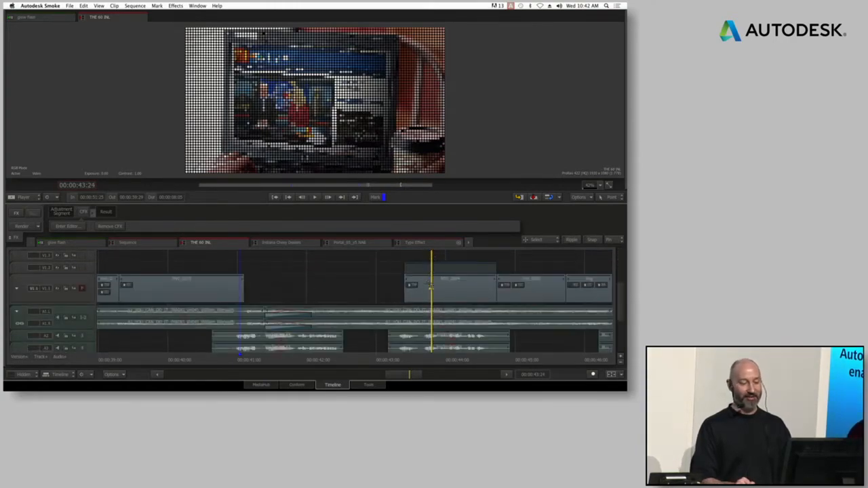
# - Move to the clean laptop shot at 00:00:43:29 and shift the focus to the video track above its clip
pyautogui.moveTo(429, 352); pyautogui.dragTo(290, 353)
pyautogui.moveTo(397, 374); pyautogui.dragTo(390, 374)
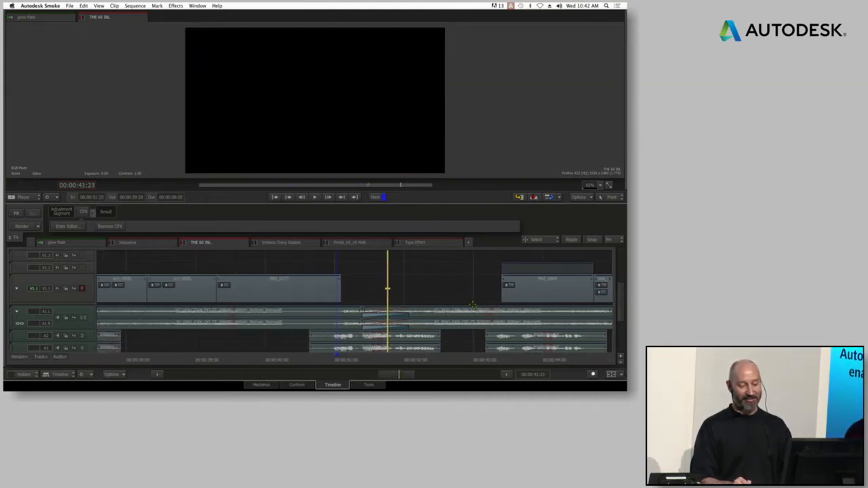
pyautogui.moveTo(621, 300); pyautogui.dragTo(623, 296)
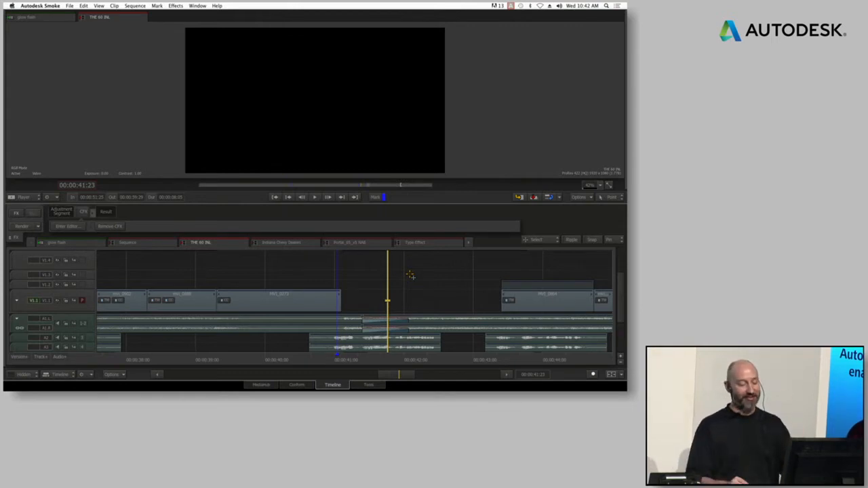
pyautogui.moveTo(410, 373); pyautogui.dragTo(460, 333)
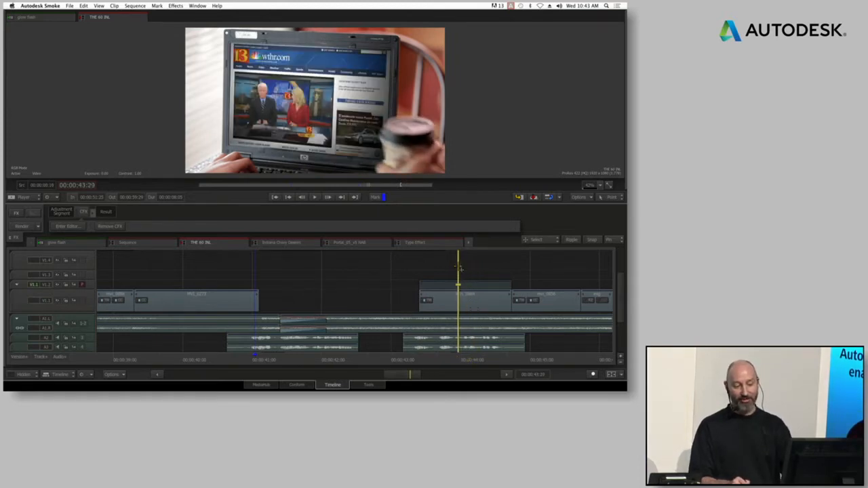
# - Enlarge track V1.2 and open the ConnectFX graph of its adjustment segment over the laptop clip
pyautogui.click(441, 290)
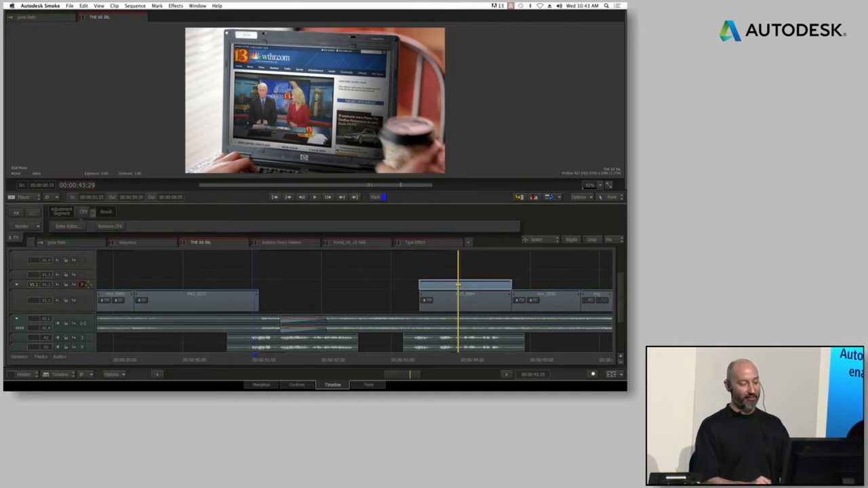
pyautogui.moveTo(89, 286); pyautogui.dragTo(88, 309)
pyautogui.click(450, 300)
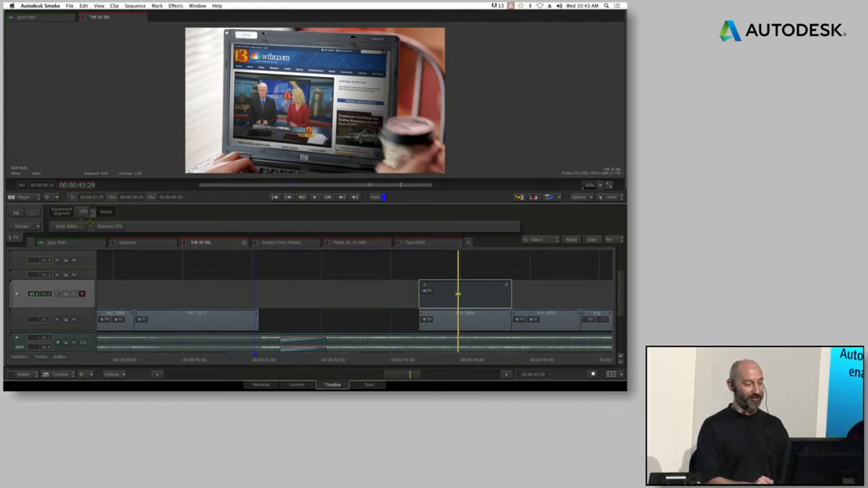
pyautogui.click(82, 213)
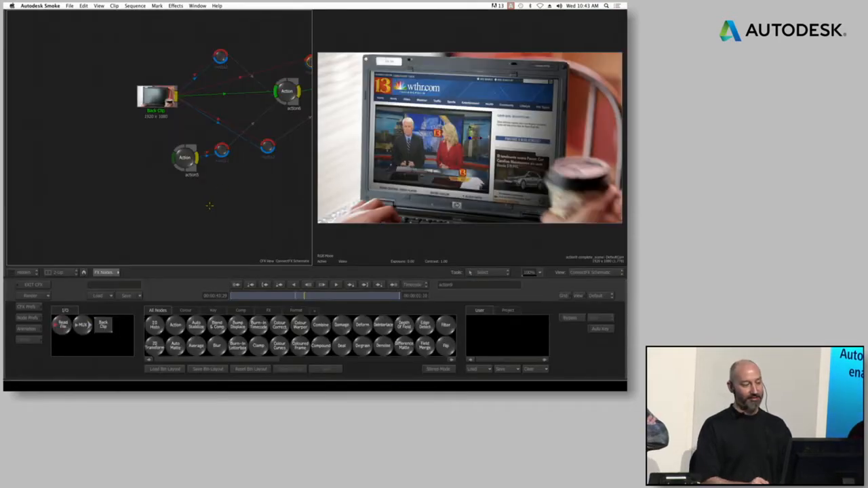
# - View the Back Clip, open the first Action node, and inspect its web page and news footage media
pyautogui.keyDown('ctrl'); pyautogui.moveTo(200, 210); pyautogui.dragTo(235, 207); pyautogui.keyUp('ctrl')
pyautogui.moveTo(235, 206); pyautogui.dragTo(160, 205)
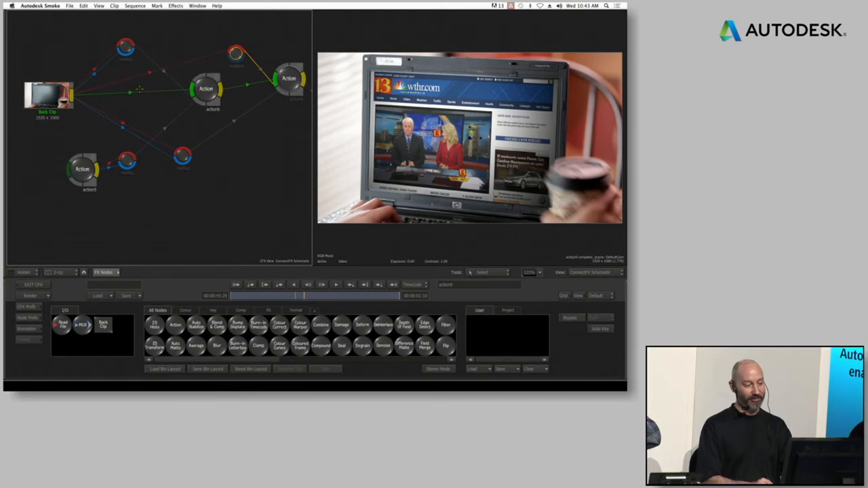
pyautogui.click(46, 97)
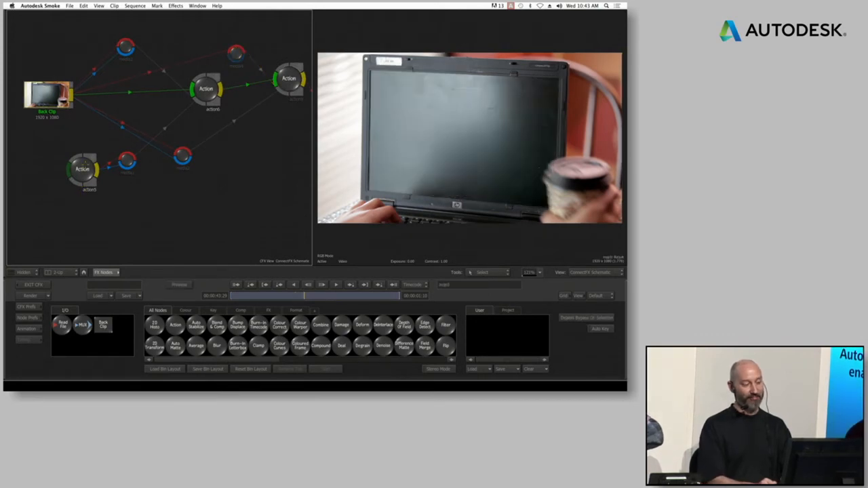
pyautogui.doubleClick(82, 167)
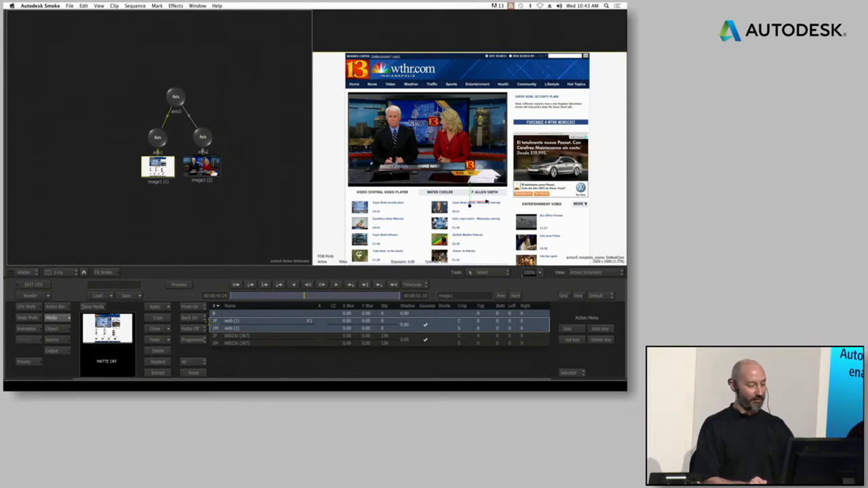
pyautogui.click(189, 308)
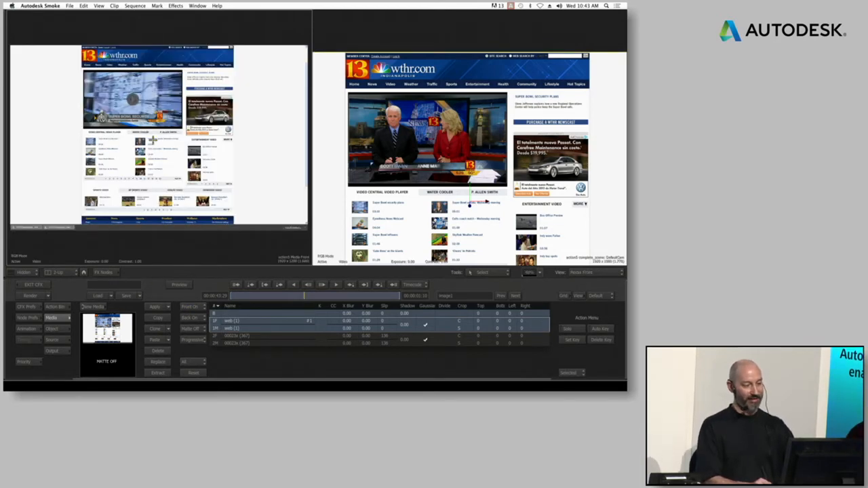
pyautogui.click(214, 336)
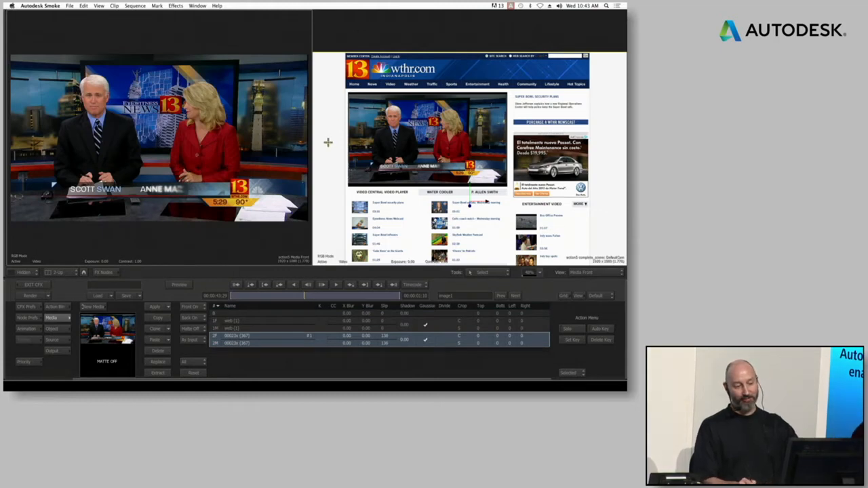
pyautogui.press('Escape')
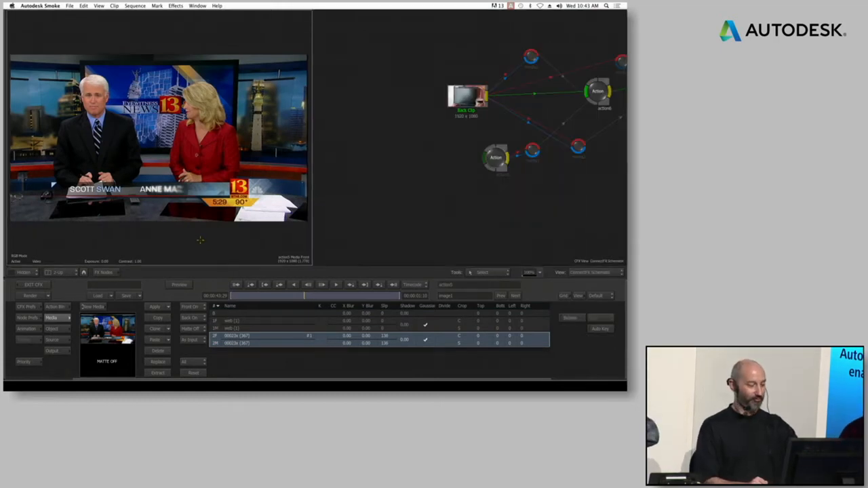
# - Display the action6 composite, select its light over the laptop to inspect the settings, and advance to 00:00:44:07
pyautogui.press('F4')
pyautogui.click(82, 168)
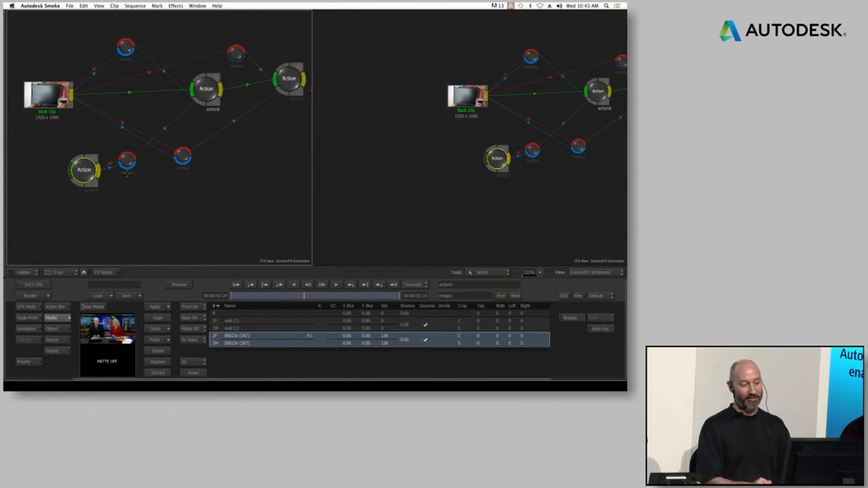
pyautogui.click(206, 84)
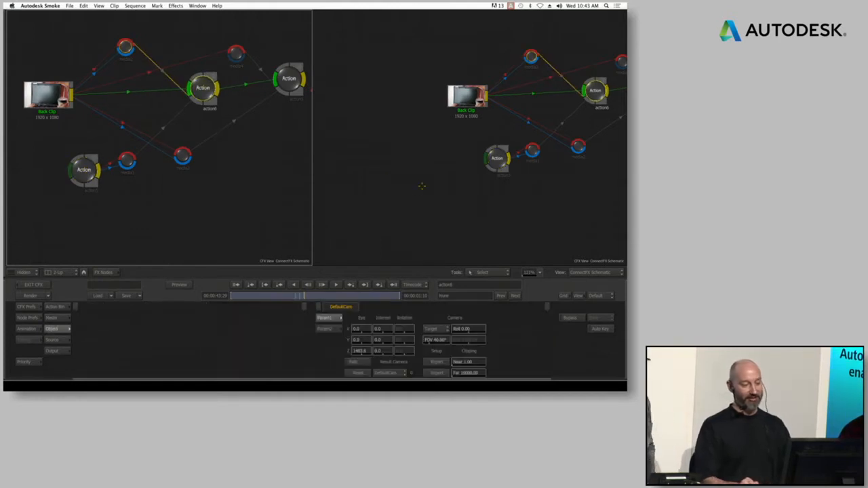
pyautogui.press('F1')
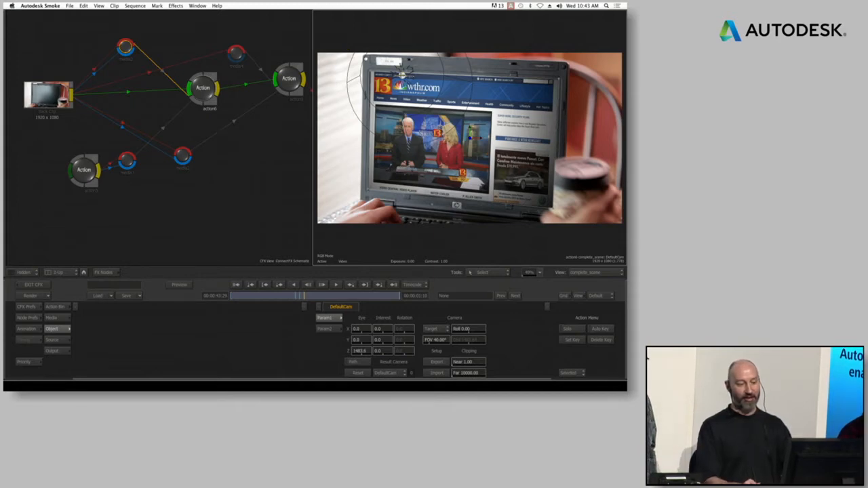
pyautogui.click(403, 74)
pyautogui.moveTo(287, 320)
pyautogui.mouseDown()
pyautogui.moveTo(279, 320)
pyautogui.moveTo(291, 319)
pyautogui.mouseUp()
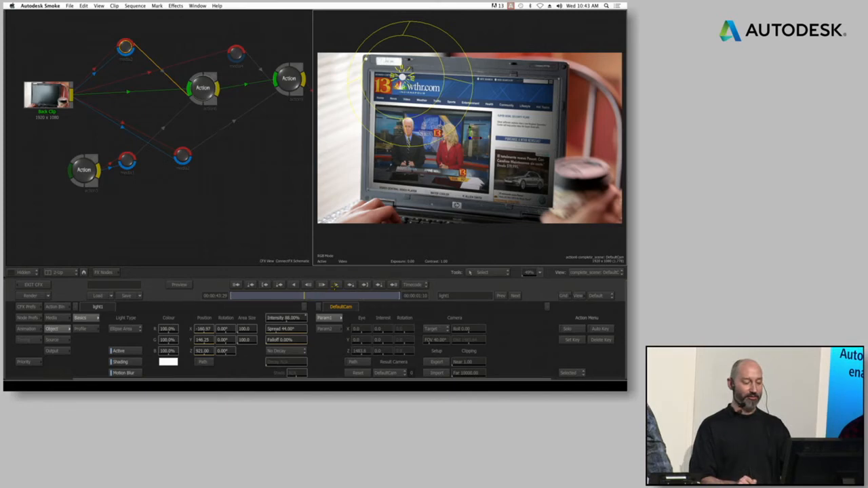
pyautogui.click(321, 284)
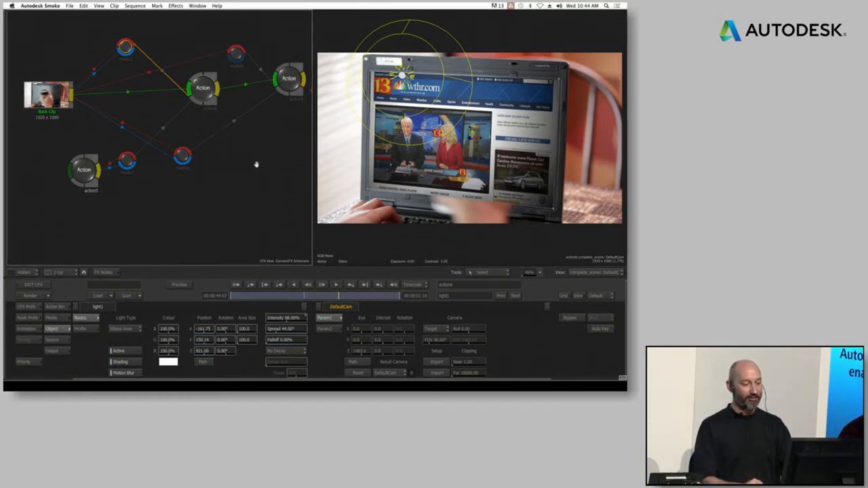
# - Select the last Action node before the output and open the keyer of its second media layer
pyautogui.moveTo(265, 162); pyautogui.dragTo(223, 163)
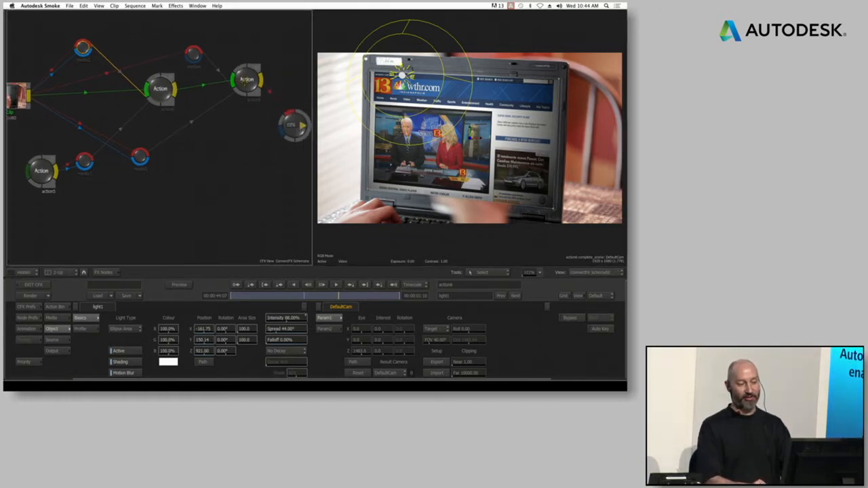
pyautogui.click(249, 80)
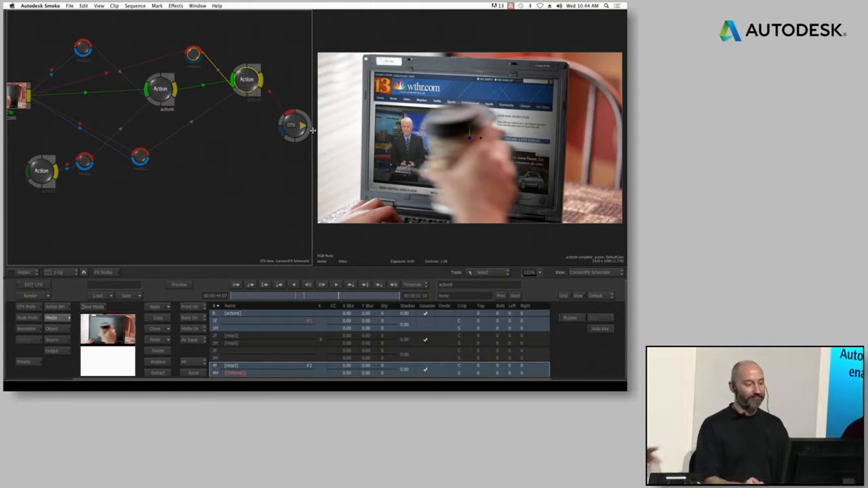
pyautogui.moveTo(249, 79); pyautogui.dragTo(250, 85)
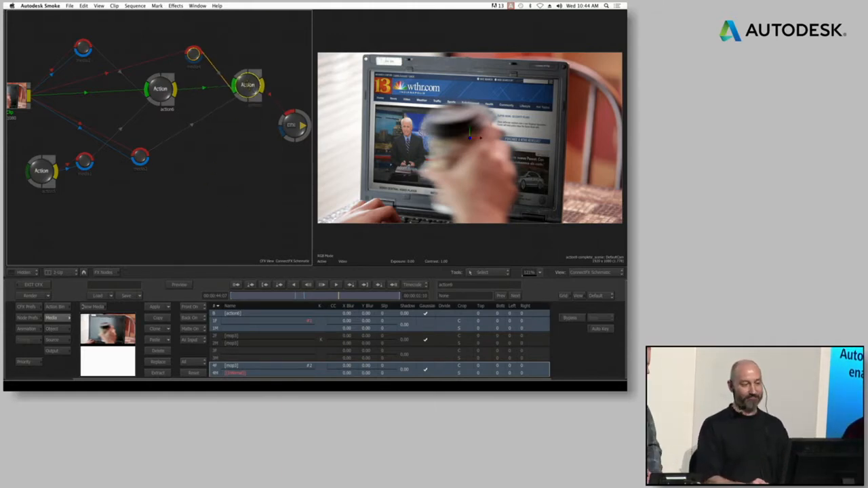
pyautogui.moveTo(250, 82); pyautogui.dragTo(250, 79)
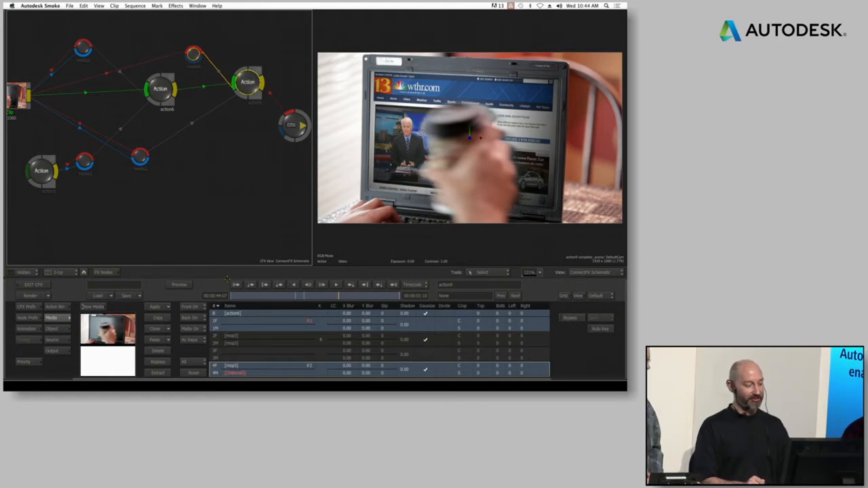
pyautogui.click(322, 339)
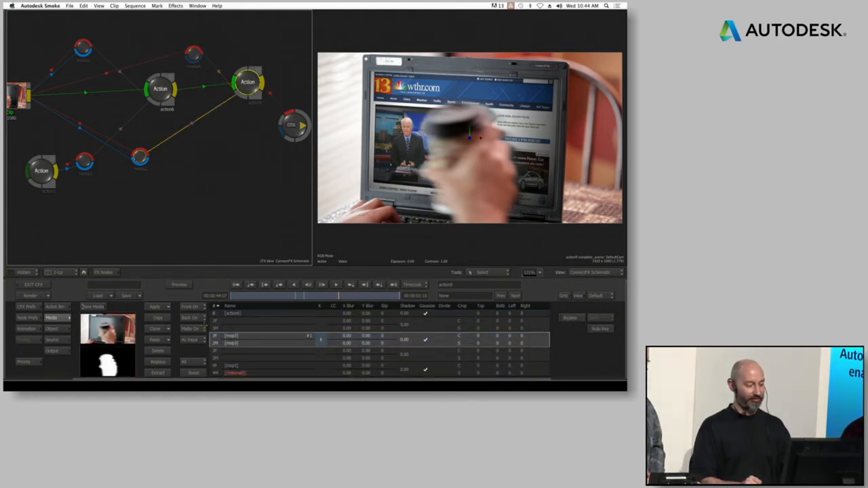
pyautogui.doubleClick(322, 340)
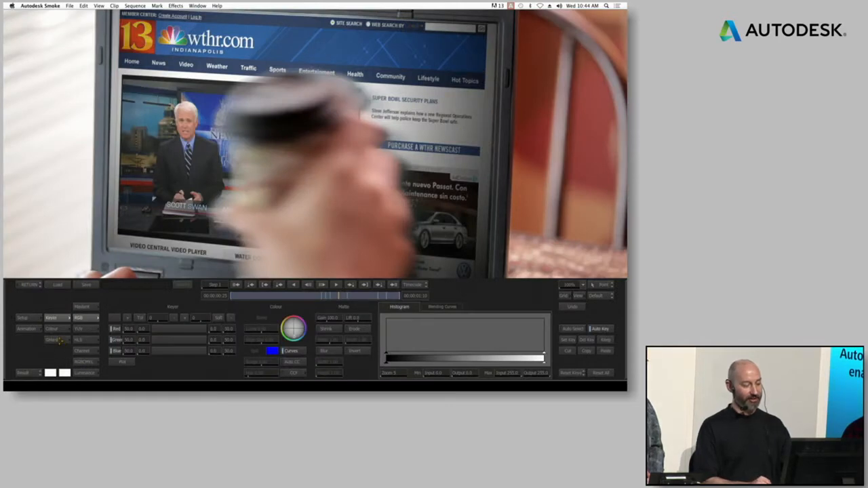
# - Show the keyer's GMask shapes around the hand and cup, scrub them to source frame 00:00:00:22, and examine the cup mask's motion blur
pyautogui.click(57, 340)
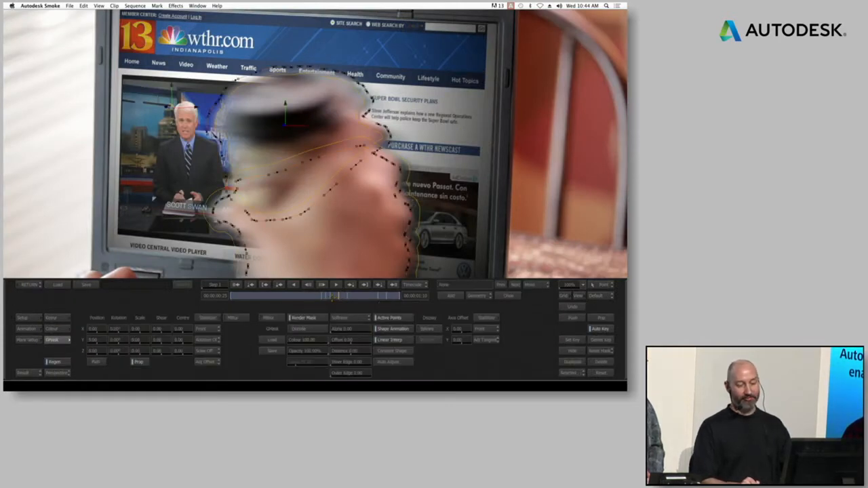
pyautogui.moveTo(321, 299); pyautogui.dragTo(318, 291)
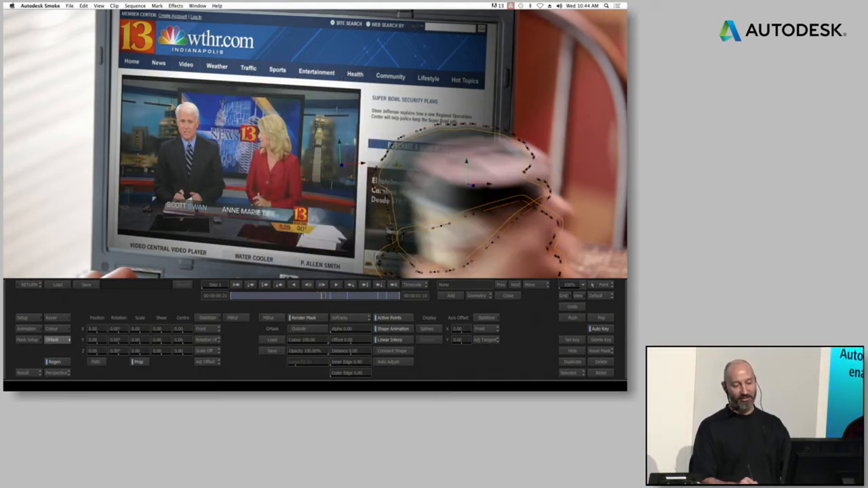
pyautogui.press('Right')
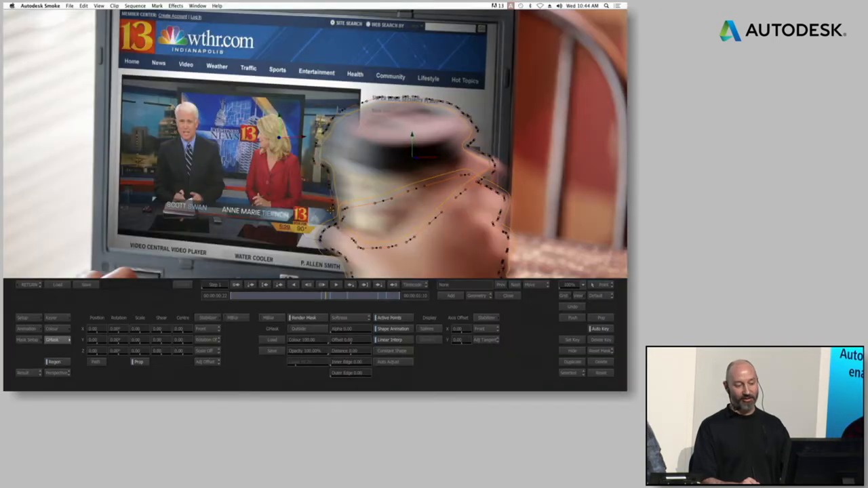
pyautogui.click(268, 317)
pyautogui.click(269, 318)
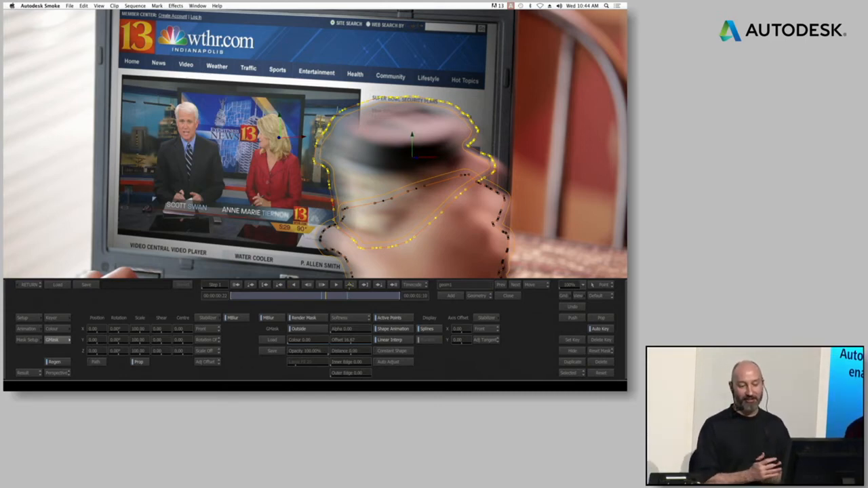
# - Leave the mask editor and exit ConnectFX back to the timeline
pyautogui.click(37, 282)
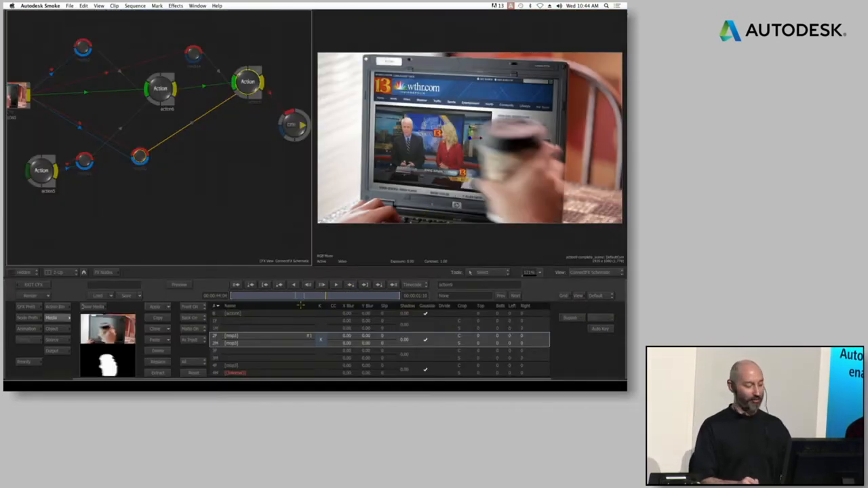
pyautogui.click(46, 286)
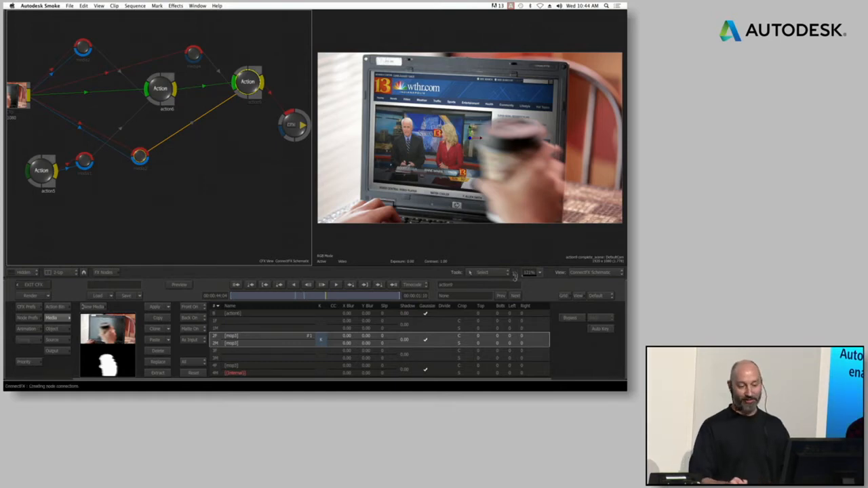
pyautogui.press('Escape')
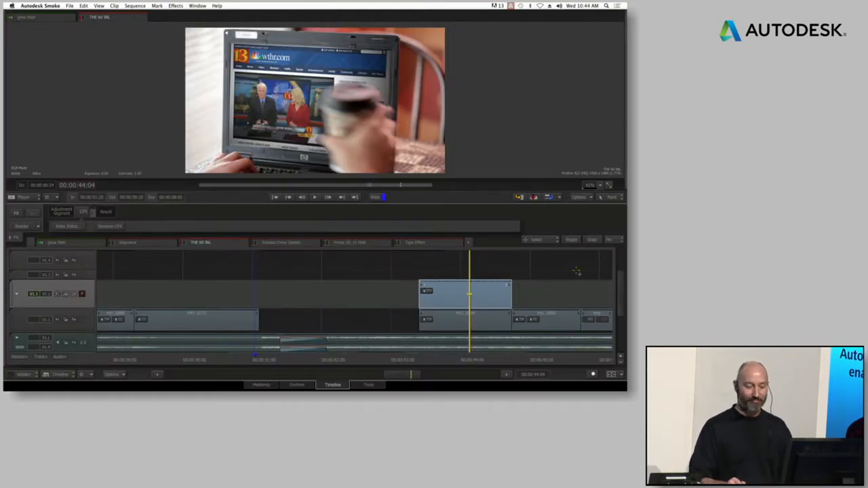
# - Shift the focus to the topmost video track, move to the Leadership In Action shot at 00:00:51:22, and display the whole sequence
pyautogui.moveTo(619, 292); pyautogui.dragTo(618, 268)
pyautogui.moveTo(471, 309); pyautogui.dragTo(471, 256)
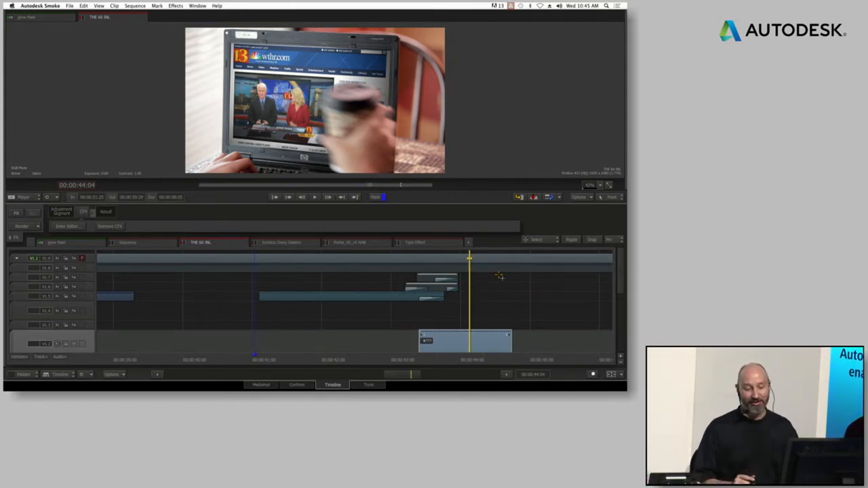
pyautogui.moveTo(398, 372); pyautogui.dragTo(425, 373)
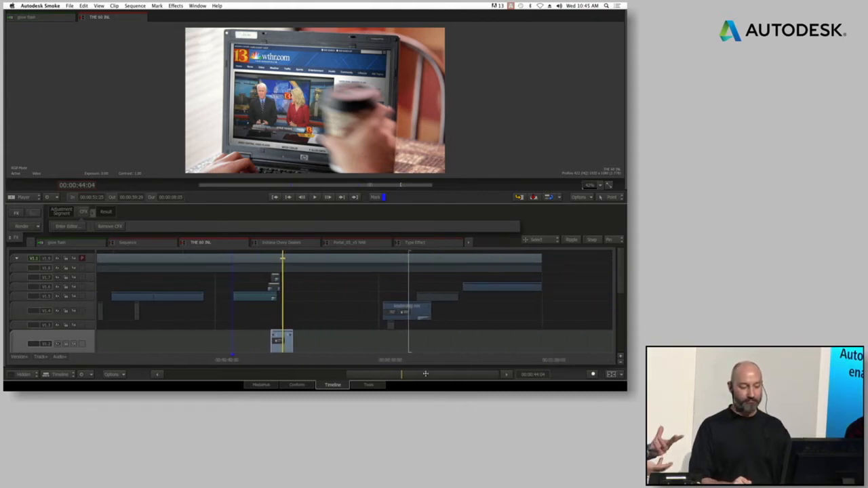
pyautogui.click(398, 352)
pyautogui.moveTo(394, 361)
pyautogui.mouseDown()
pyautogui.moveTo(378, 360)
pyautogui.moveTo(407, 360)
pyautogui.mouseUp()
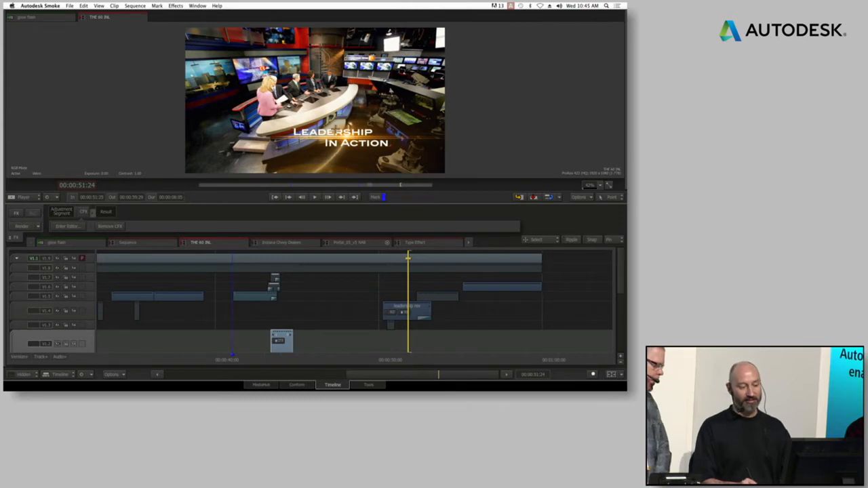
pyautogui.click(397, 359)
pyautogui.moveTo(399, 359); pyautogui.dragTo(406, 360)
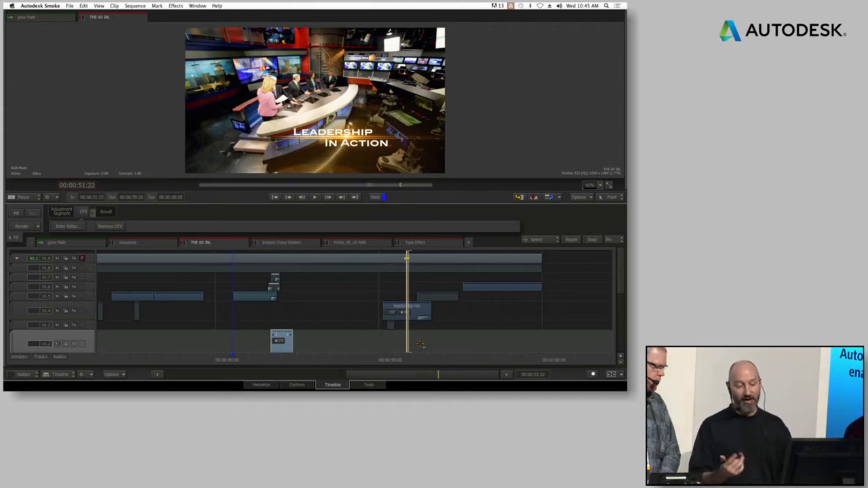
pyautogui.moveTo(396, 374); pyautogui.dragTo(340, 386)
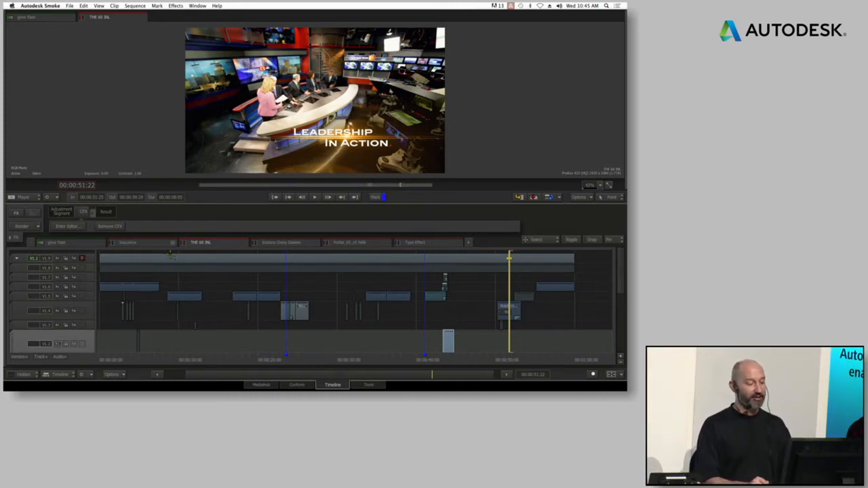
# - Open the Type Effect sequence, scrub its title animation to 00:00:01:18, and enlarge the picture in the player
pyautogui.click(415, 242)
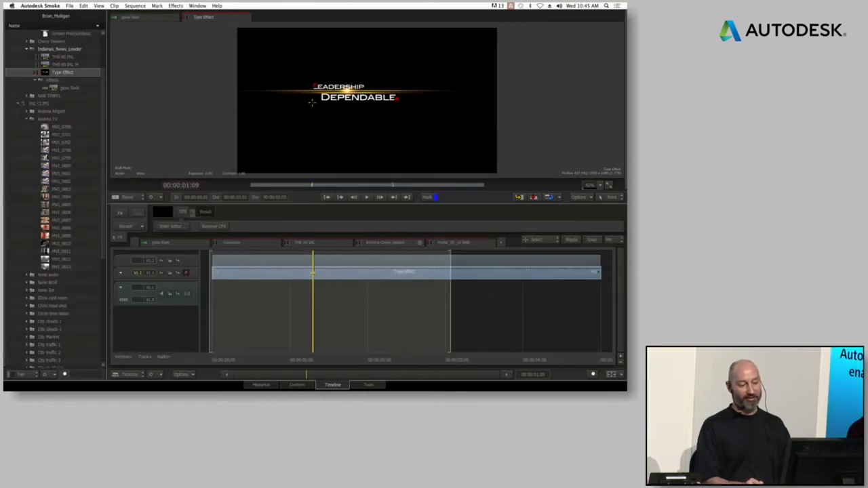
pyautogui.click(290, 359)
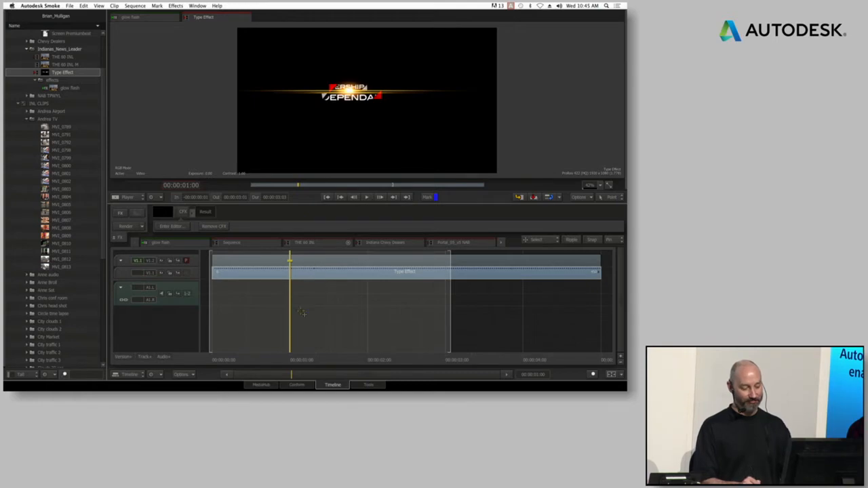
pyautogui.moveTo(287, 356); pyautogui.dragTo(337, 360)
pyautogui.scroll(3, 551, 146)
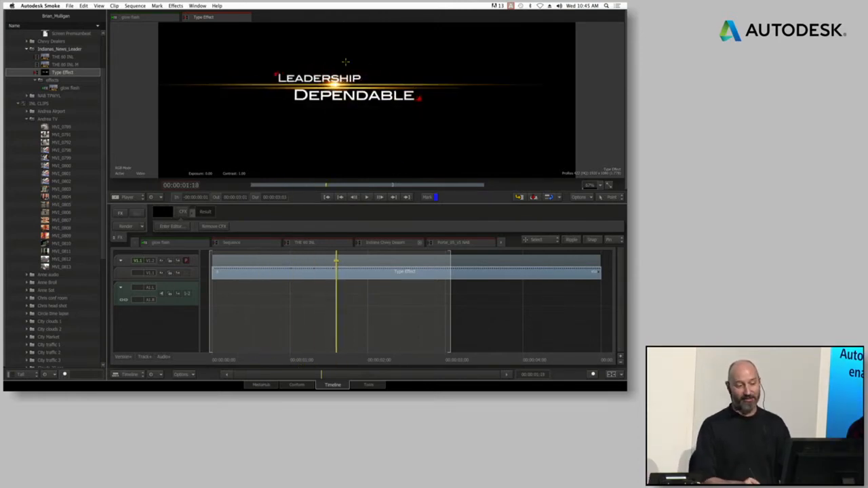
# - Open the Type Effect segment in ConnectFX and examine its node tree beside the enlarged Action composite output
pyautogui.doubleClick(350, 273)
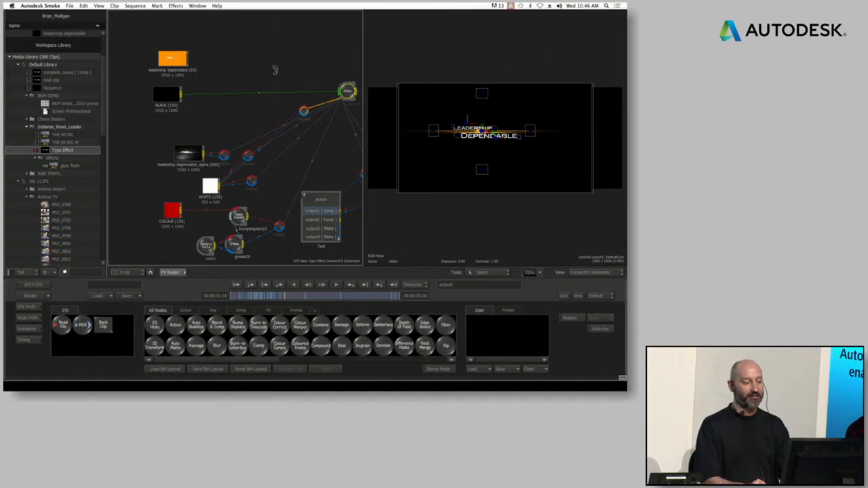
pyautogui.moveTo(275, 70); pyautogui.dragTo(298, 60)
pyautogui.moveTo(265, 114); pyautogui.dragTo(219, 61)
pyautogui.moveTo(237, 162); pyautogui.dragTo(276, 137)
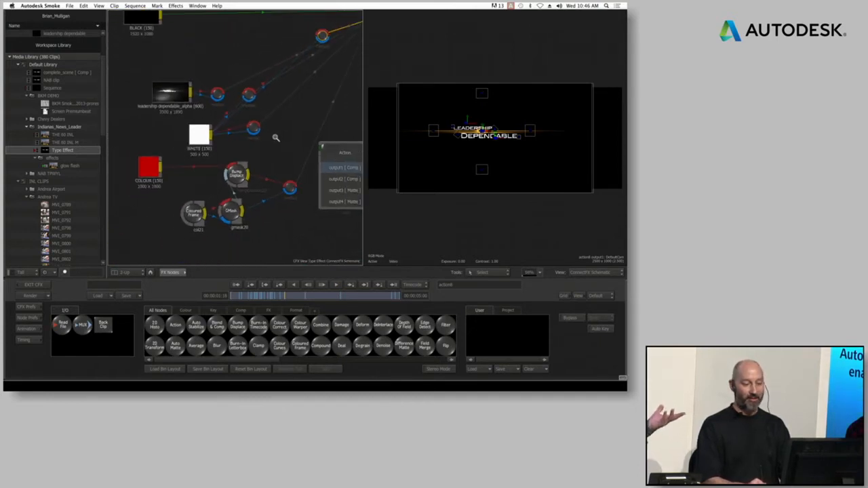
pyautogui.moveTo(474, 232); pyautogui.dragTo(507, 233)
pyautogui.scroll(3, 505, 236)
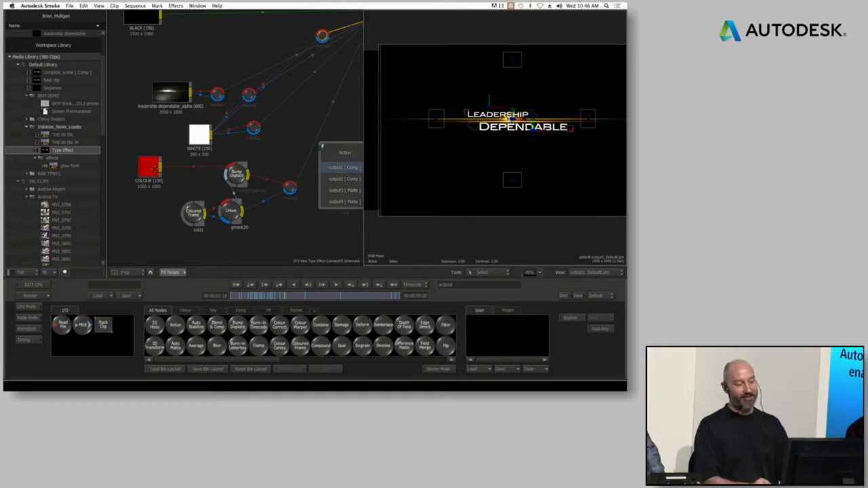
# - Preview the red colour source, the GMask triangle and the Bump Displace result that builds the bevelled corner
pyautogui.doubleClick(156, 169)
pyautogui.doubleClick(230, 212)
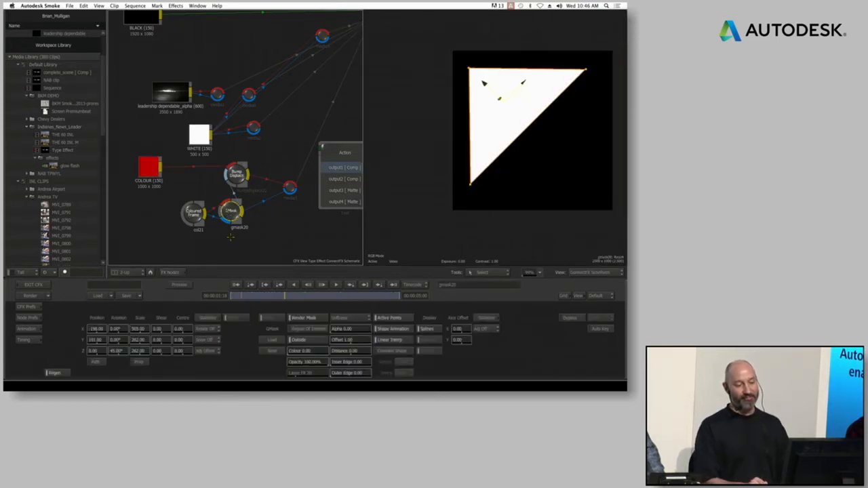
pyautogui.doubleClick(236, 175)
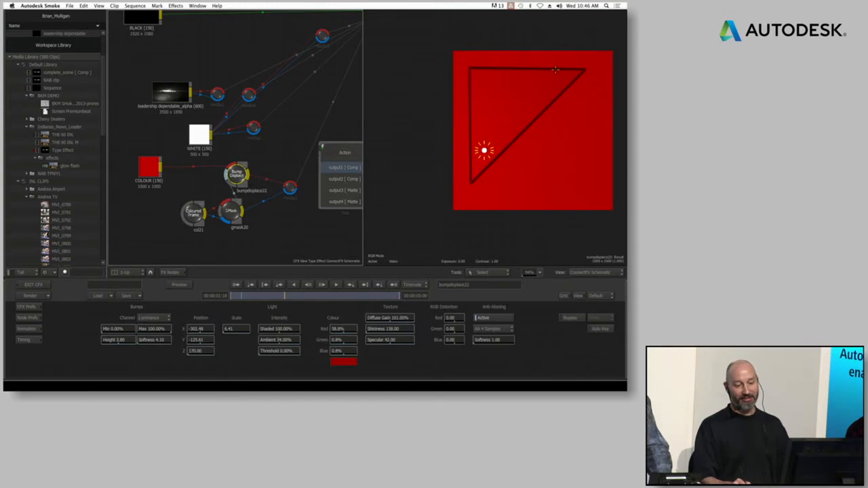
pyautogui.moveTo(282, 224); pyautogui.dragTo(233, 232)
pyautogui.moveTo(329, 87); pyautogui.dragTo(281, 128)
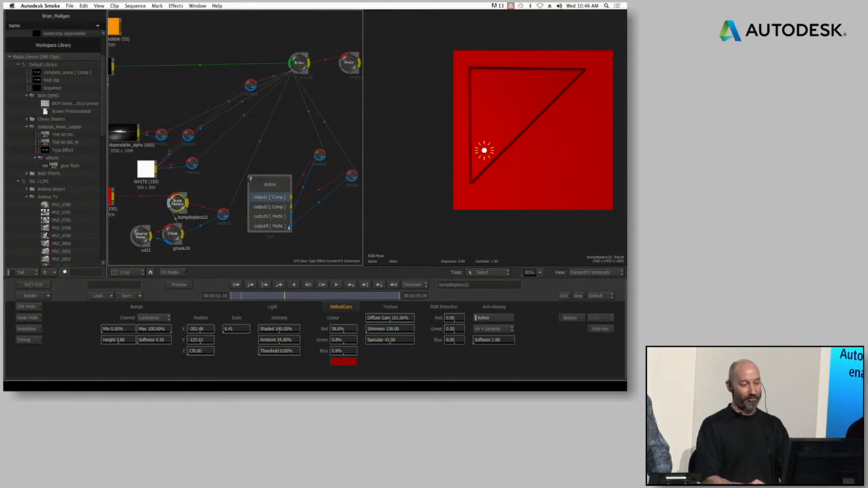
# - Open the main Action node's schematic and play the title animation to 00:00:00:24
pyautogui.doubleClick(298, 64)
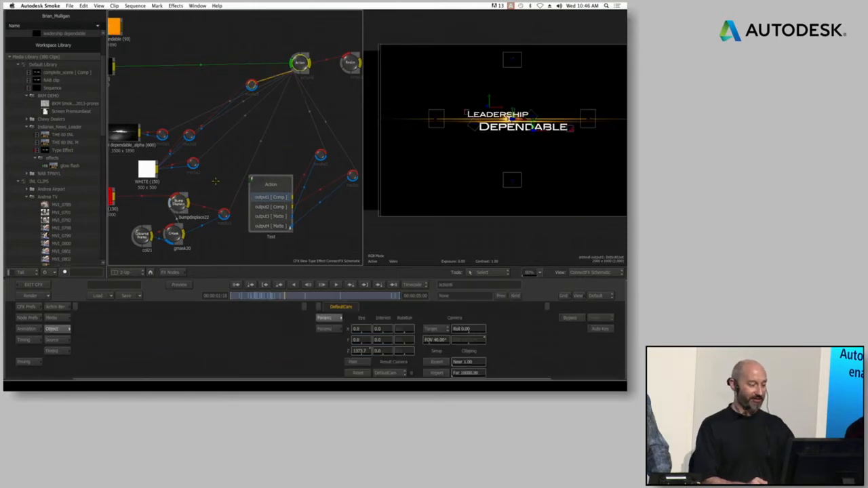
pyautogui.moveTo(212, 194); pyautogui.dragTo(277, 202)
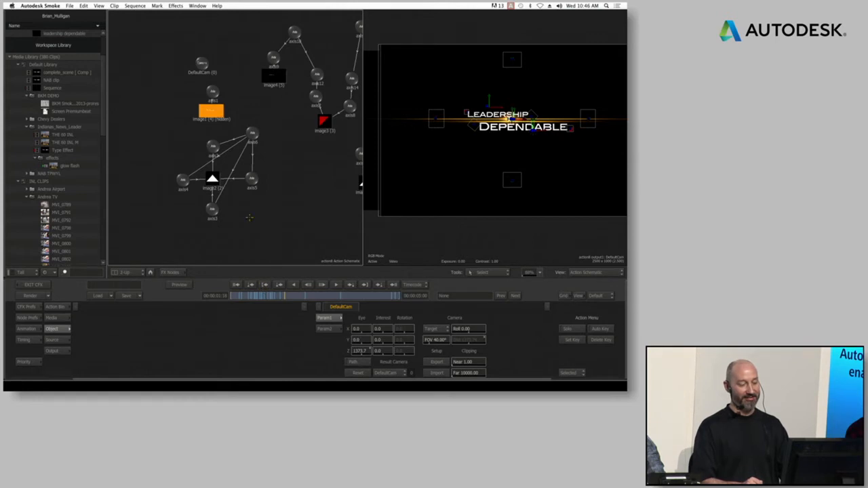
pyautogui.press('space')
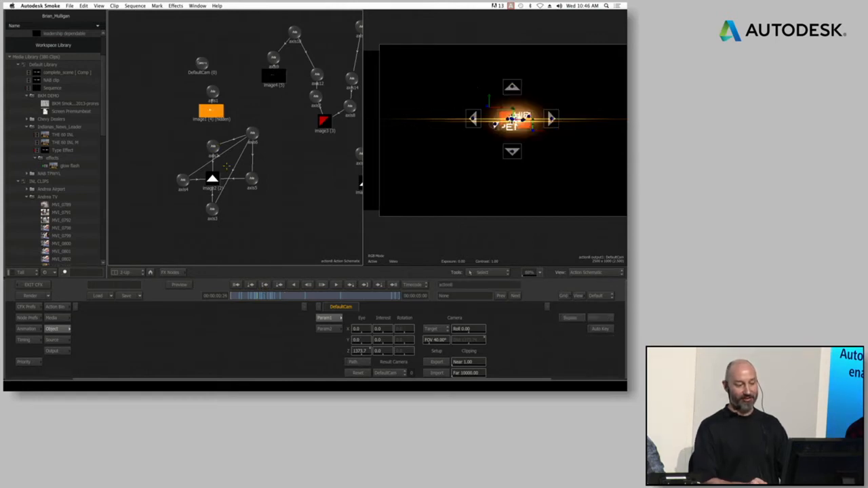
# - Select the white triangle image and its surrounding axes one after another to inspect how they position the copies
pyautogui.click(213, 179)
pyautogui.click(213, 147)
pyautogui.click(183, 181)
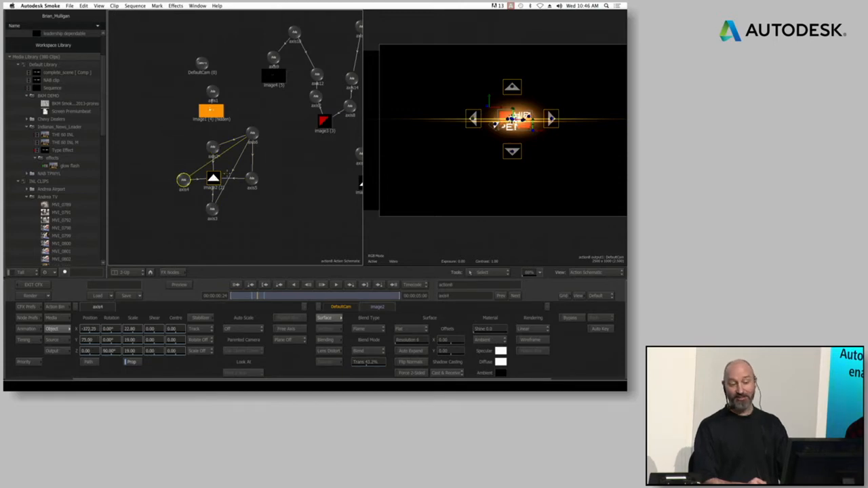
pyautogui.click(214, 178)
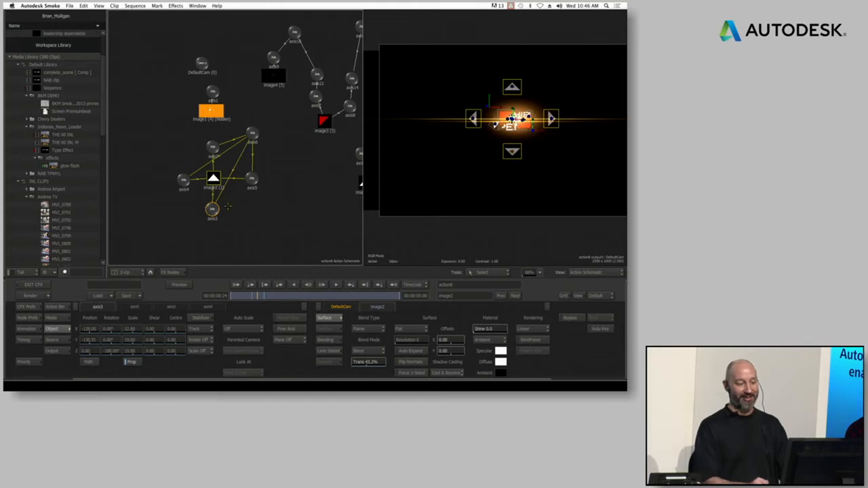
pyautogui.click(251, 177)
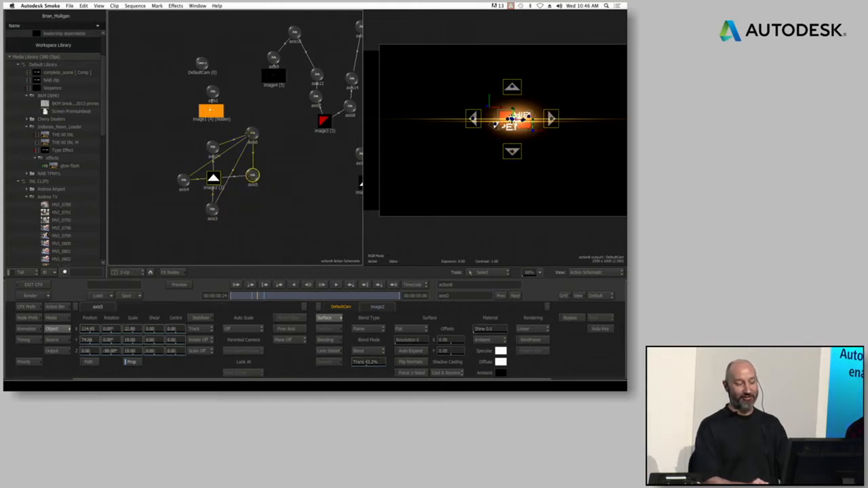
# - Try scaling the triangles' shared parent axis to 141 and rotating it 35° on X, undoing the rotation
pyautogui.click(253, 134)
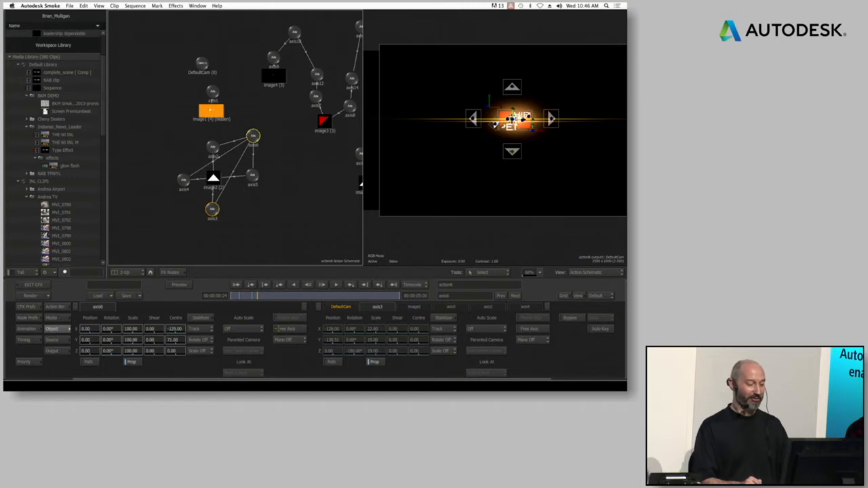
pyautogui.moveTo(132, 340); pyautogui.dragTo(167, 386)
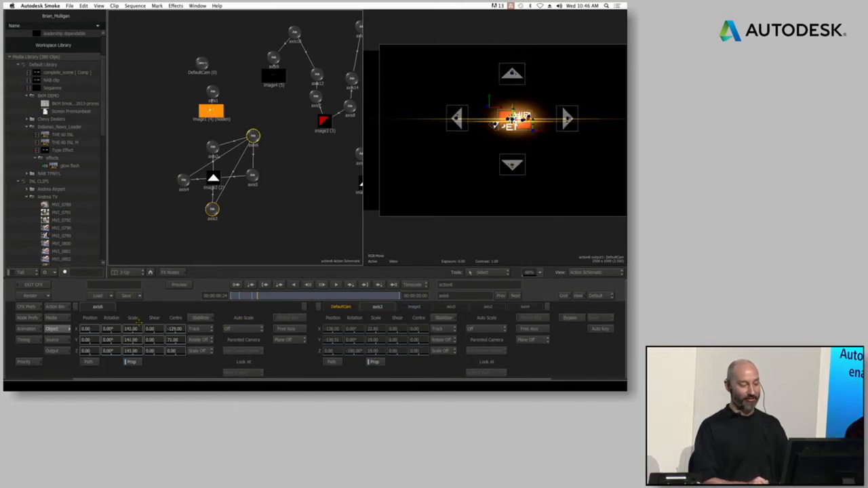
pyautogui.moveTo(114, 329); pyautogui.dragTo(117, 332)
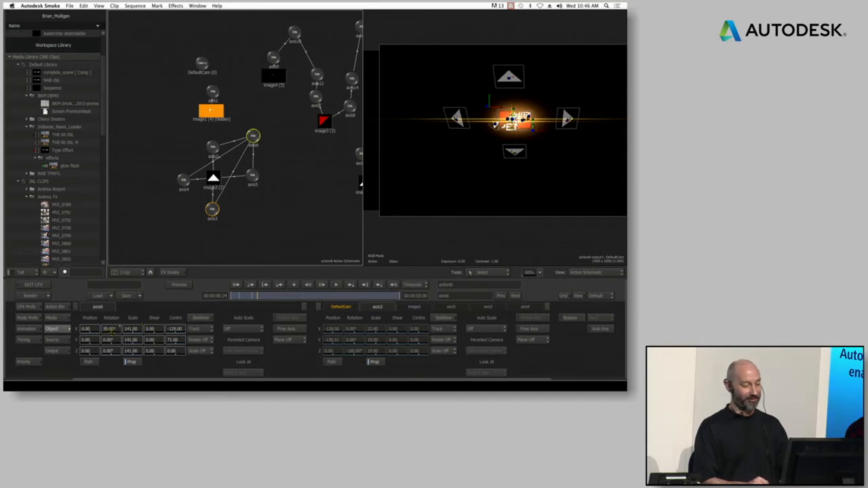
pyautogui.press('super+z')
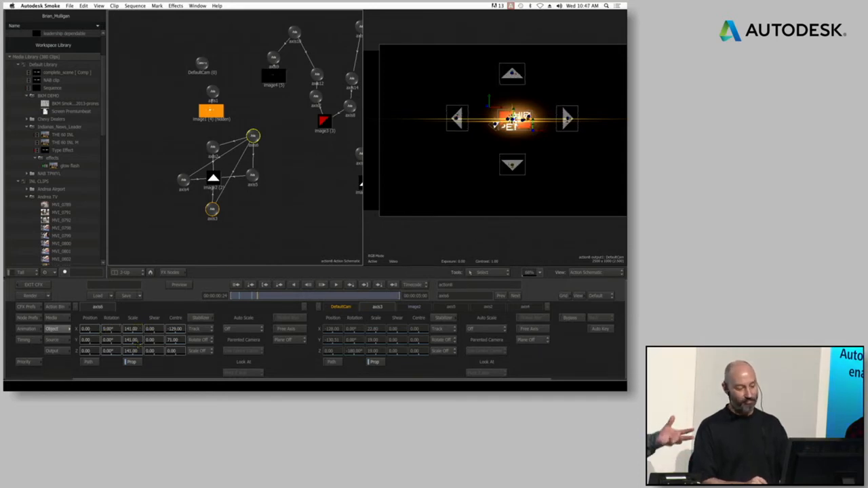
# - Show the whole Action schematic and play the title animation
pyautogui.click(235, 285)
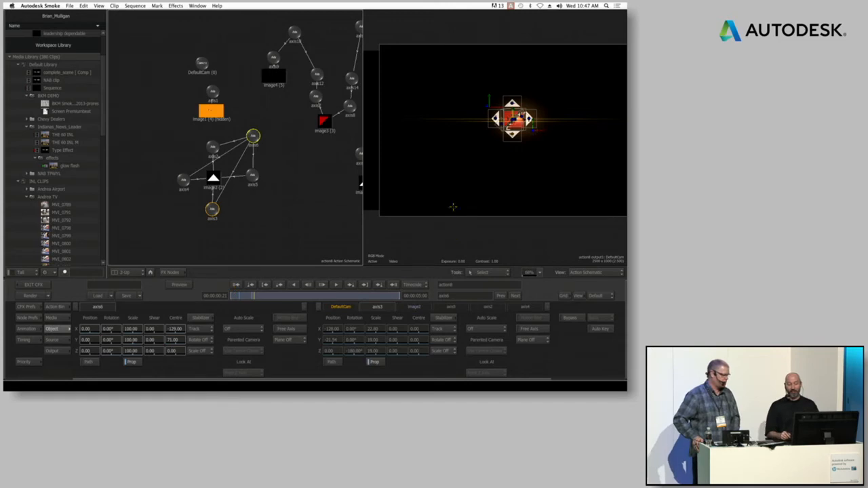
pyautogui.moveTo(305, 212); pyautogui.dragTo(225, 233)
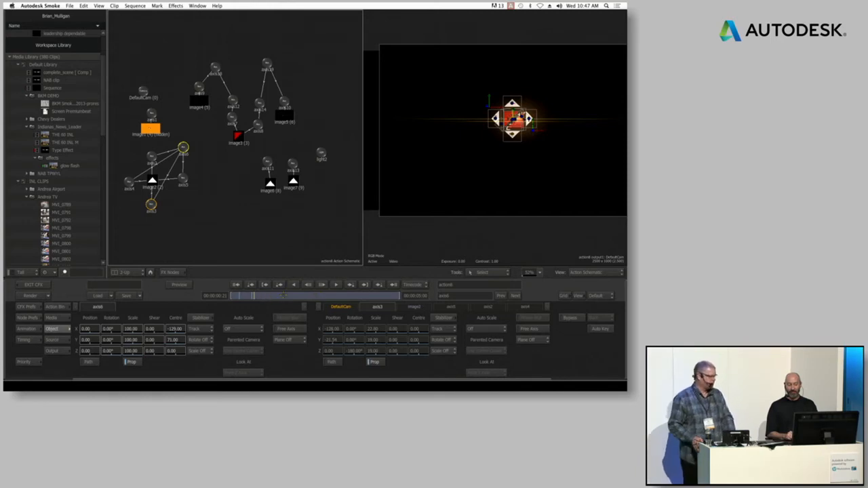
pyautogui.press('space')
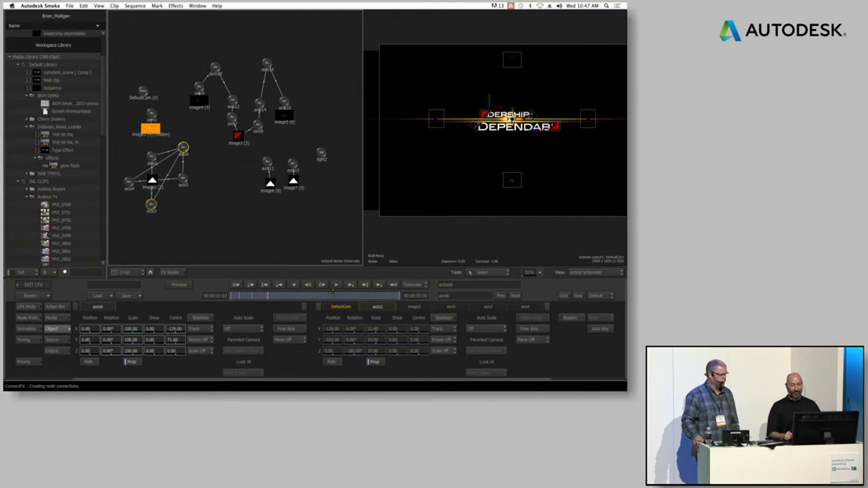
# - Leave ConnectFX, open the Indiana Chevy Dealers sequence, and play it full screen before returning to the timeline
pyautogui.press('Escape')
pyautogui.click(256, 242)
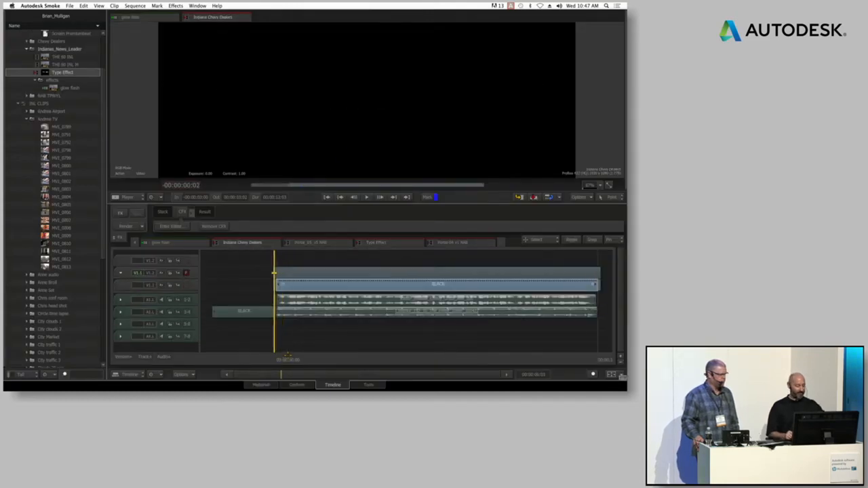
pyautogui.moveTo(227, 390)
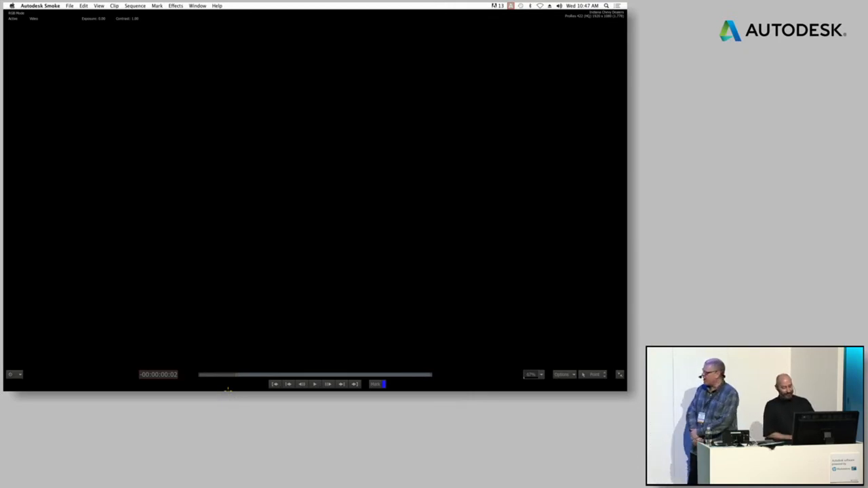
pyautogui.press('space')
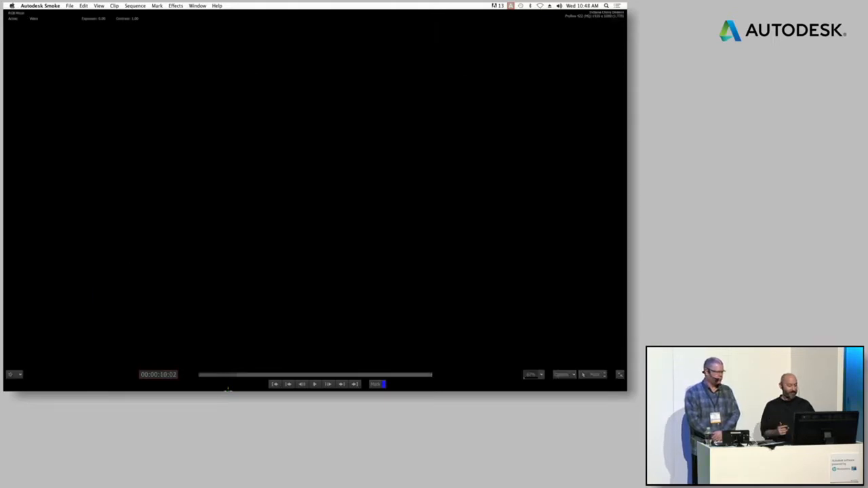
pyautogui.click(620, 375)
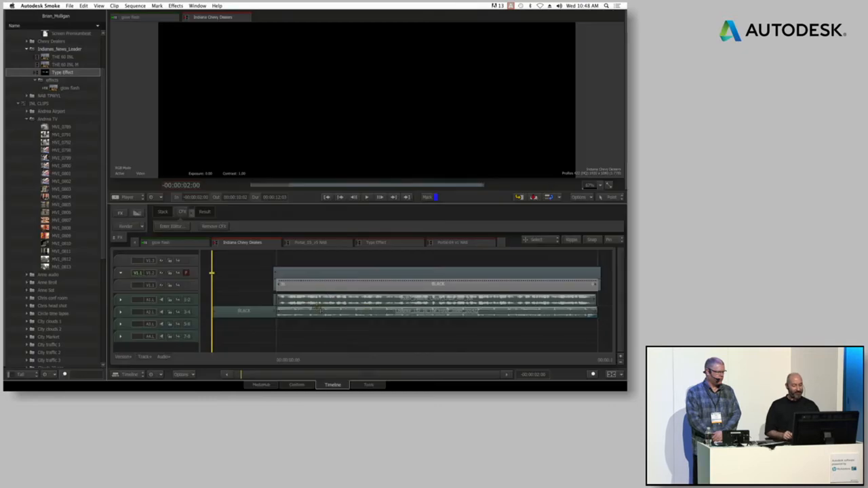
# - Scrub to the Chevy Cruze Eco panel wipe and open the sequence's BLACK segment in ConnectFX
pyautogui.moveTo(278, 346); pyautogui.dragTo(319, 358)
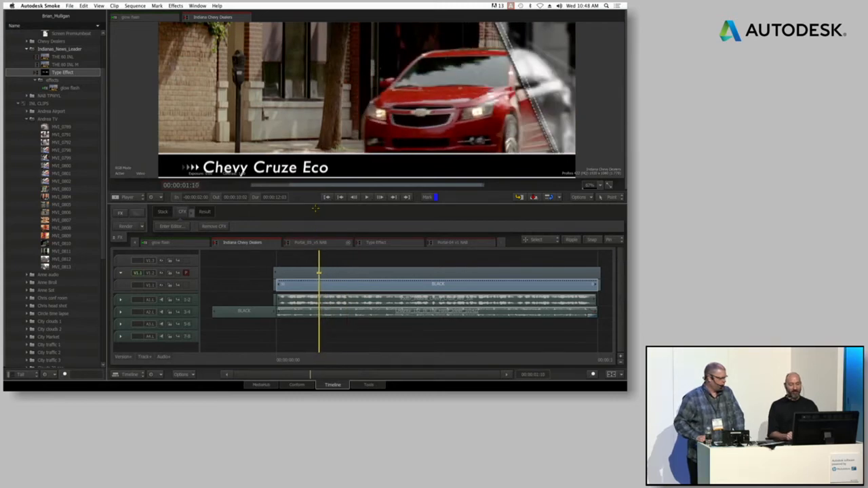
pyautogui.moveTo(314, 205); pyautogui.dragTo(315, 234)
pyautogui.moveTo(322, 351); pyautogui.dragTo(295, 351)
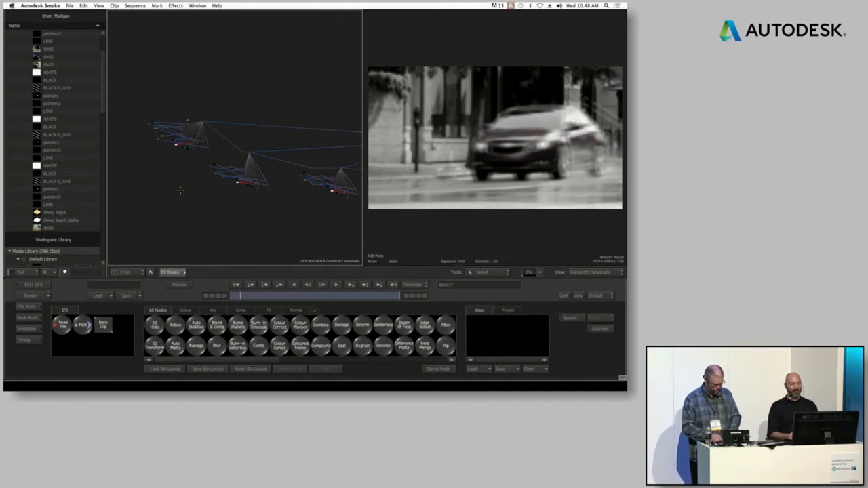
# - Hide the media library and switch the ConnectFX workspace to a 1-Up view of the node schematic
pyautogui.moveTo(5, 211)
pyautogui.moveTo(183, 222); pyautogui.dragTo(240, 240)
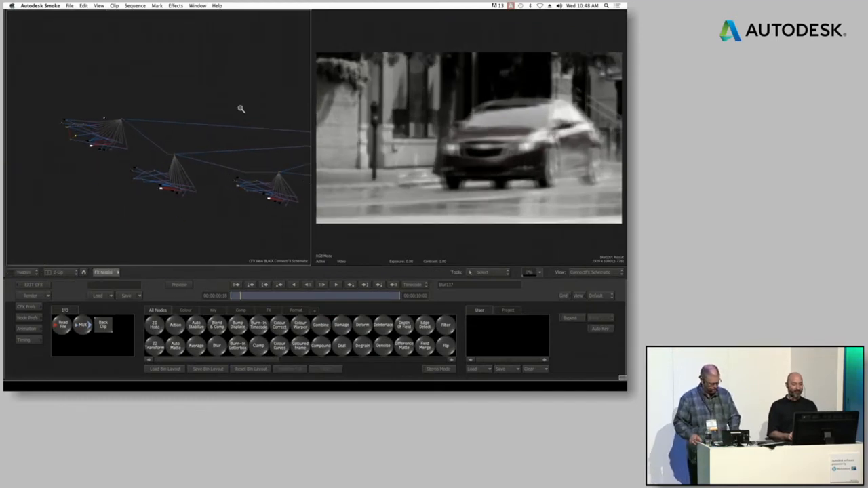
pyautogui.moveTo(248, 88); pyautogui.dragTo(233, 91)
pyautogui.click(63, 272)
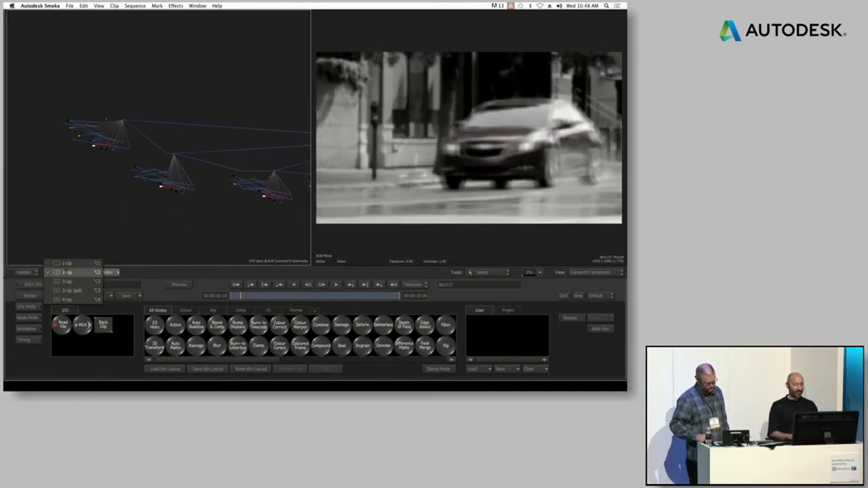
pyautogui.click(67, 262)
# - Undo the accidental disconnection of the first Action node's link in the schematic
pyautogui.moveTo(350, 172); pyautogui.dragTo(240, 186)
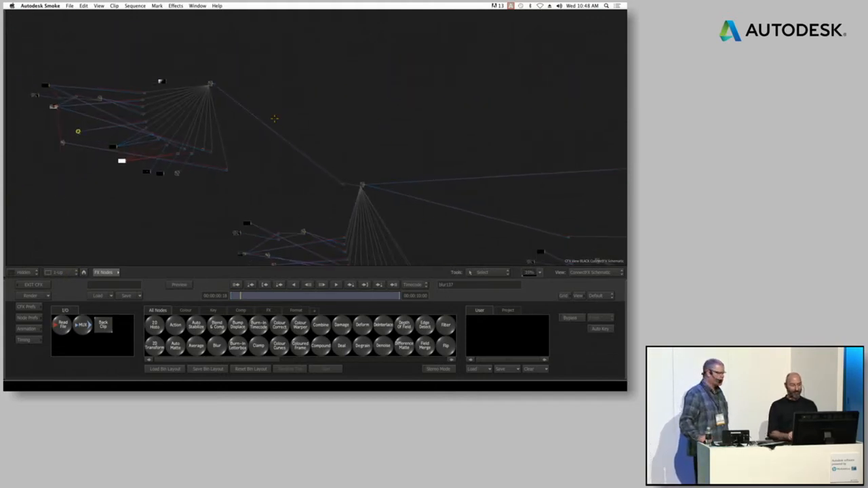
pyautogui.click(84, 5)
pyautogui.click(102, 14)
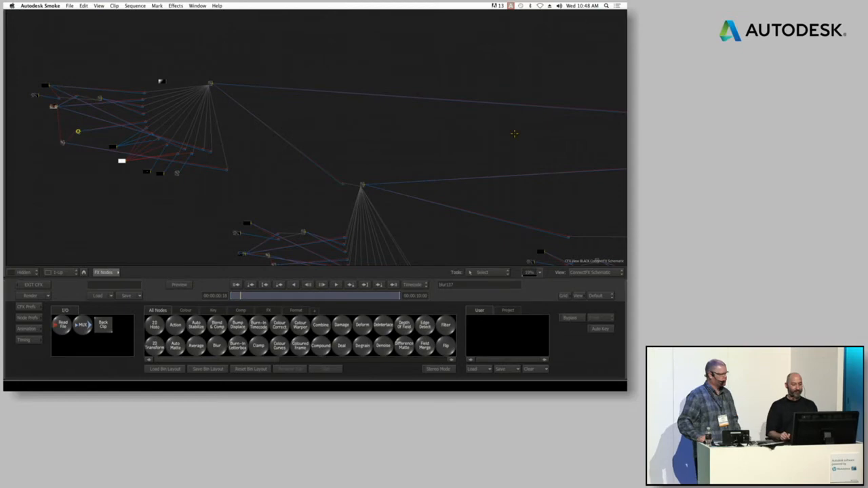
# - Examine the ConnectFX node tree from its final node back to the PANEL1 Action node and its media inputs
pyautogui.moveTo(515, 145); pyautogui.dragTo(509, 86)
pyautogui.moveTo(441, 63); pyautogui.dragTo(312, 36)
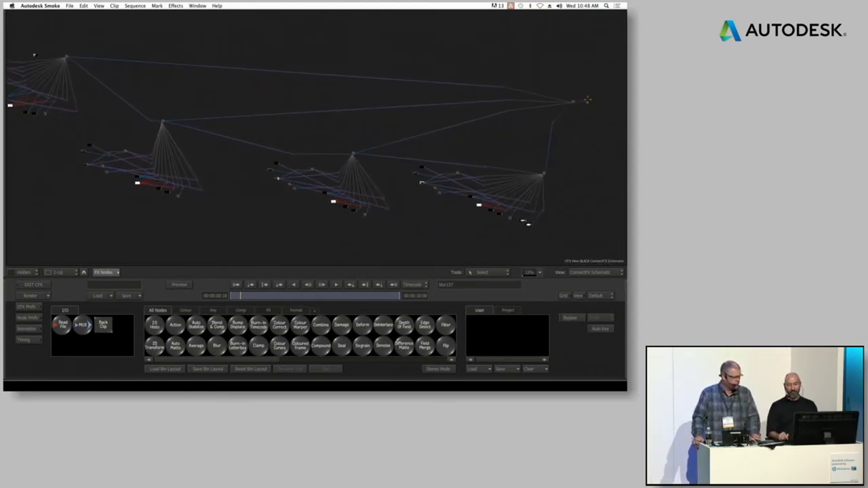
pyautogui.click(572, 102)
pyautogui.moveTo(587, 146); pyautogui.dragTo(605, 138)
pyautogui.moveTo(523, 63); pyautogui.dragTo(310, 78)
pyautogui.moveTo(459, 155); pyautogui.dragTo(576, 171)
pyautogui.moveTo(550, 144); pyautogui.dragTo(268, 186)
pyautogui.moveTo(528, 165); pyautogui.dragTo(437, 180)
pyautogui.moveTo(430, 181); pyautogui.dragTo(626, 168)
pyautogui.moveTo(204, 142); pyautogui.dragTo(498, 132)
pyautogui.moveTo(226, 68); pyautogui.dragTo(472, 130)
pyautogui.moveTo(322, 168); pyautogui.dragTo(457, 70)
pyautogui.moveTo(510, 95); pyautogui.dragTo(517, 143)
pyautogui.moveTo(453, 31); pyautogui.dragTo(322, 142)
pyautogui.moveTo(412, 88); pyautogui.dragTo(545, 27)
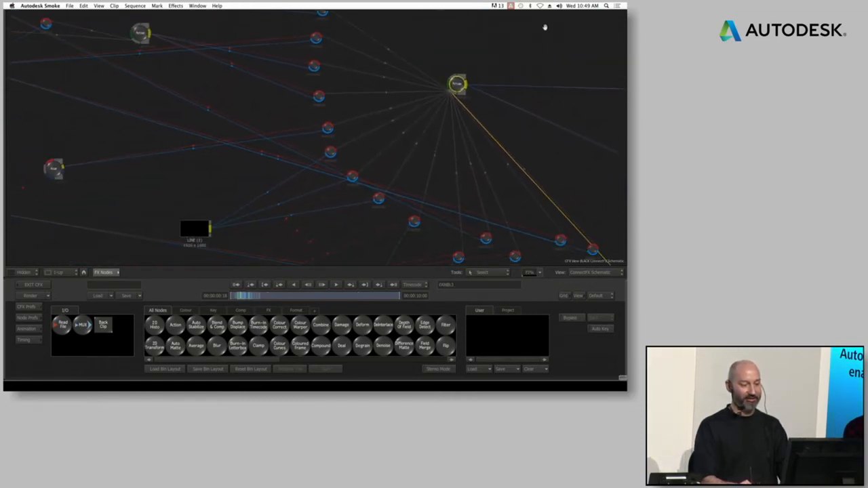
pyautogui.moveTo(534, 163); pyautogui.dragTo(559, 139)
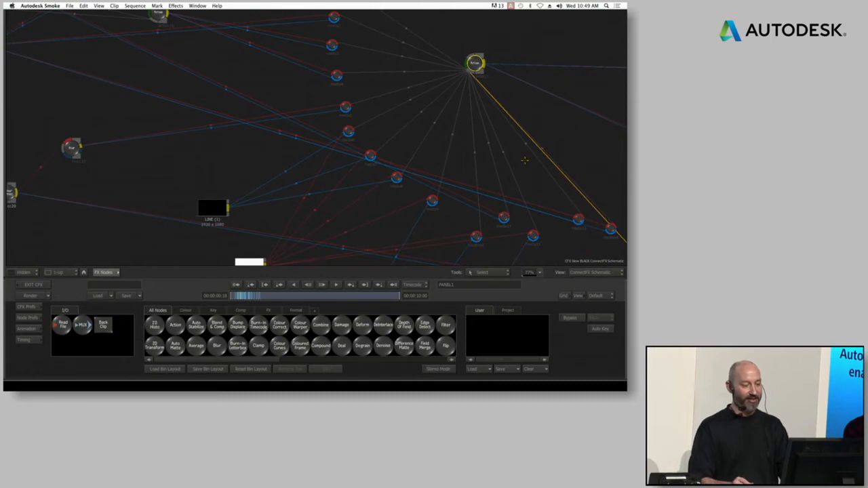
# - Select the BLACK-S_Grid clip and switch to a 2-Up layout showing its result beside the ConnectFX schematic
pyautogui.moveTo(214, 164); pyautogui.dragTo(183, 170)
pyautogui.moveTo(86, 128); pyautogui.dragTo(143, 169)
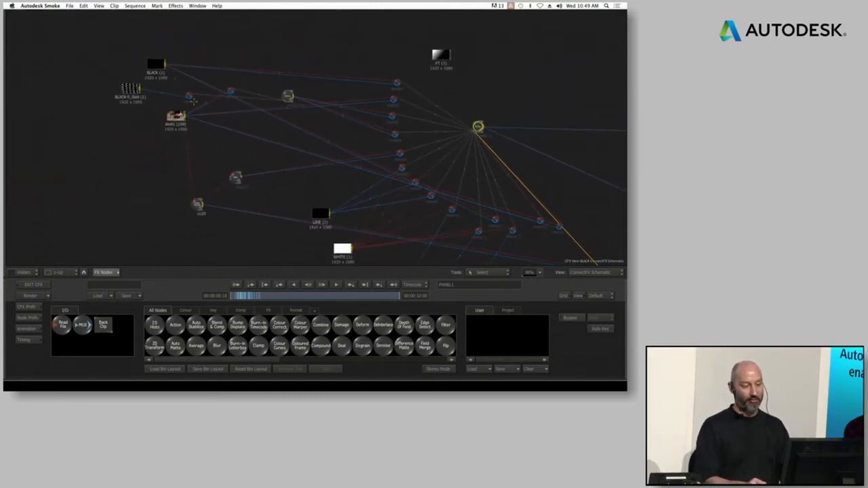
pyautogui.click(130, 89)
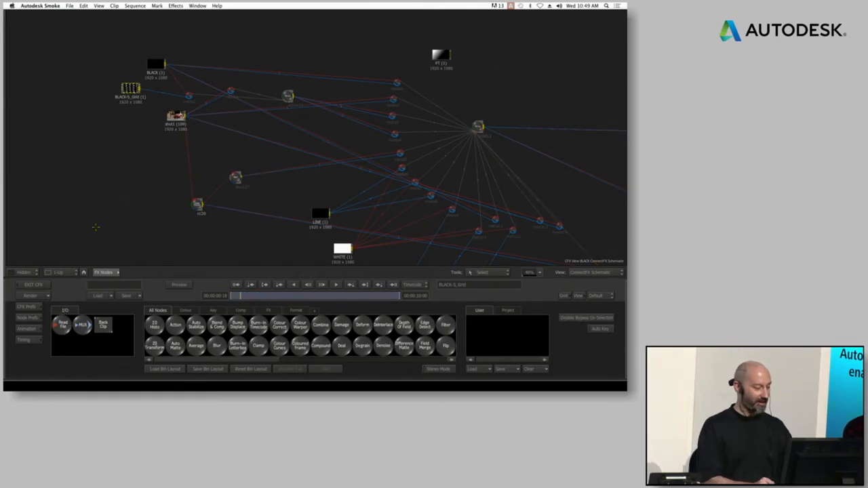
pyautogui.click(65, 272)
pyautogui.click(65, 284)
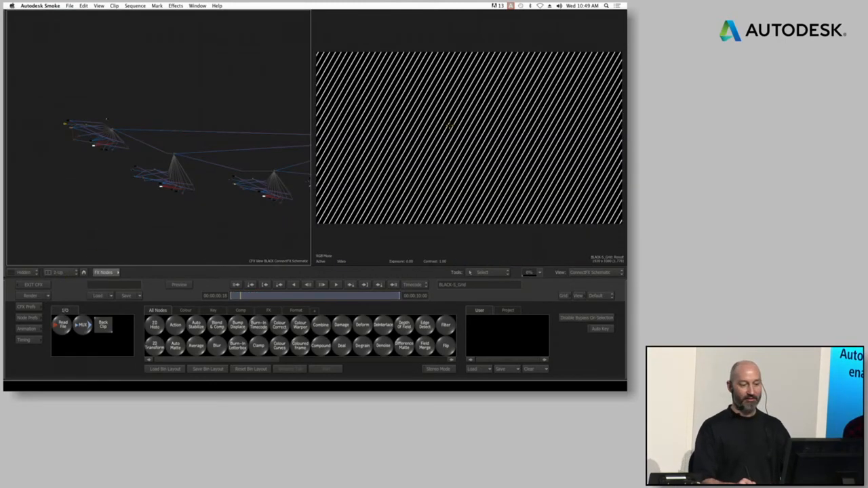
# - View the results of the shot1 clip, its cc20 colour correction node and the blur node fed by it
pyautogui.moveTo(144, 225); pyautogui.dragTo(259, 60)
pyautogui.moveTo(55, 103); pyautogui.dragTo(166, 99)
pyautogui.click(93, 105)
pyautogui.moveTo(107, 197); pyautogui.dragTo(202, 218)
pyautogui.moveTo(72, 201); pyautogui.dragTo(173, 253)
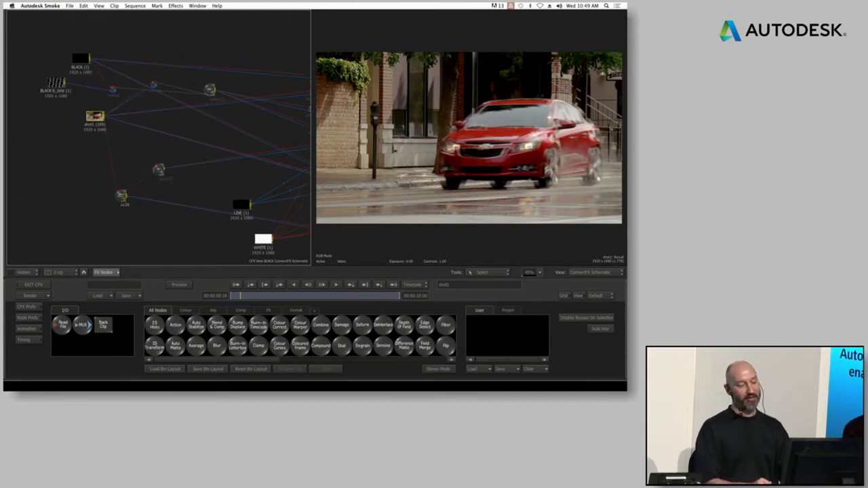
pyautogui.click(122, 197)
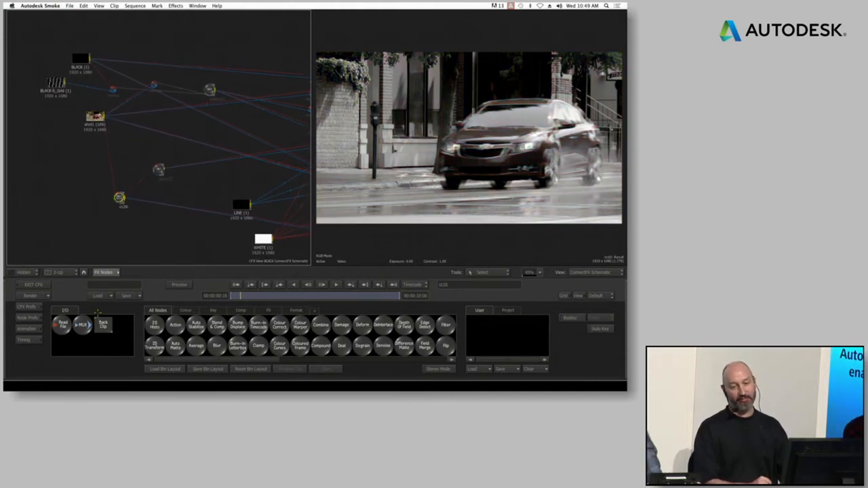
pyautogui.moveTo(157, 170); pyautogui.dragTo(155, 175)
pyautogui.moveTo(176, 239); pyautogui.dragTo(154, 186)
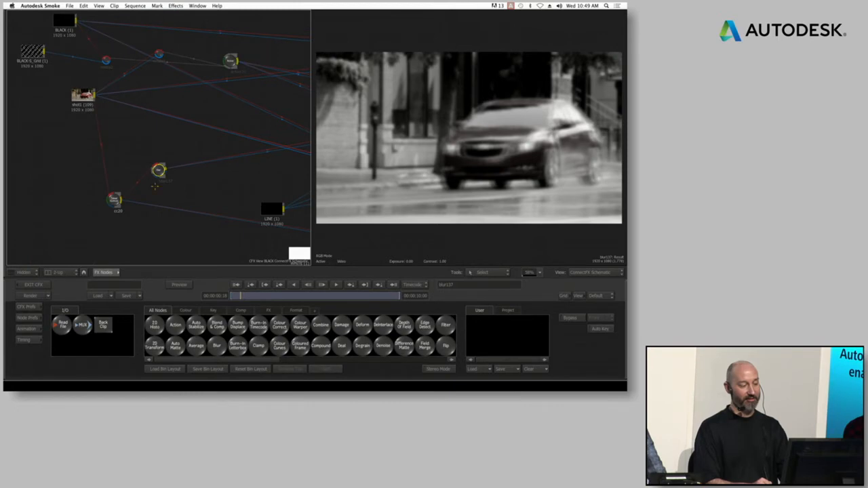
# - Compare the shot1 and BLACK-S_Grid sources with the result of the Action node that combines them
pyautogui.click(82, 96)
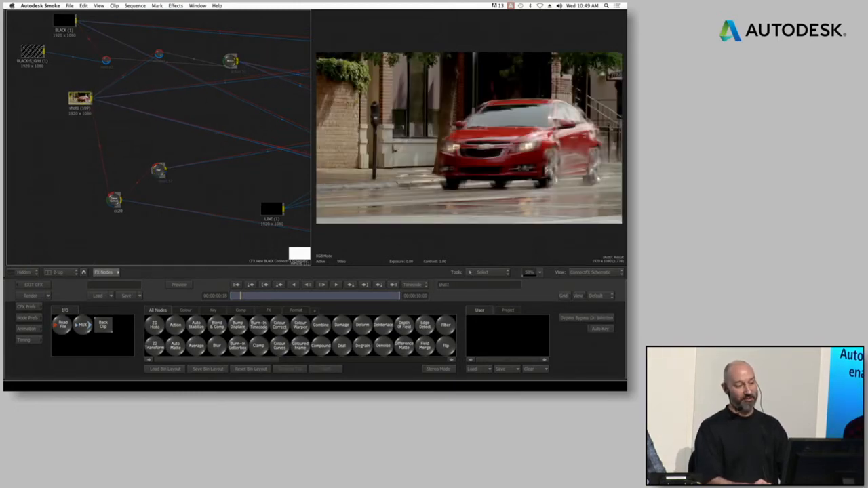
pyautogui.moveTo(231, 62); pyautogui.dragTo(228, 57)
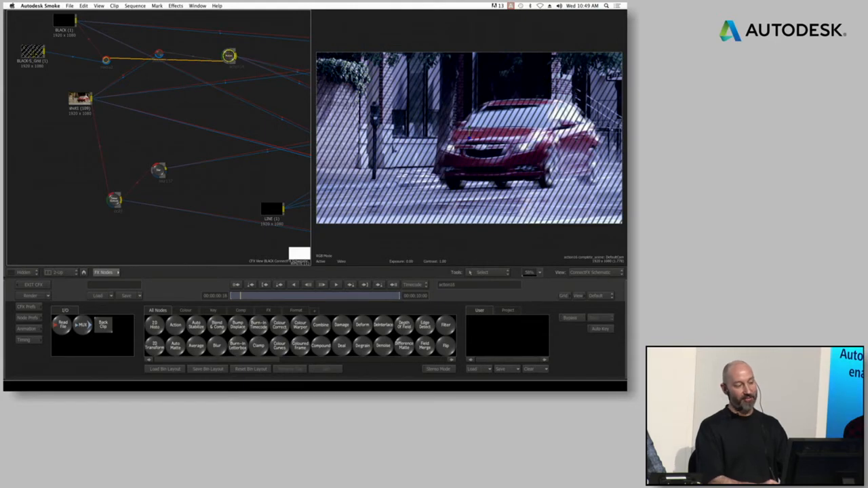
pyautogui.click(33, 52)
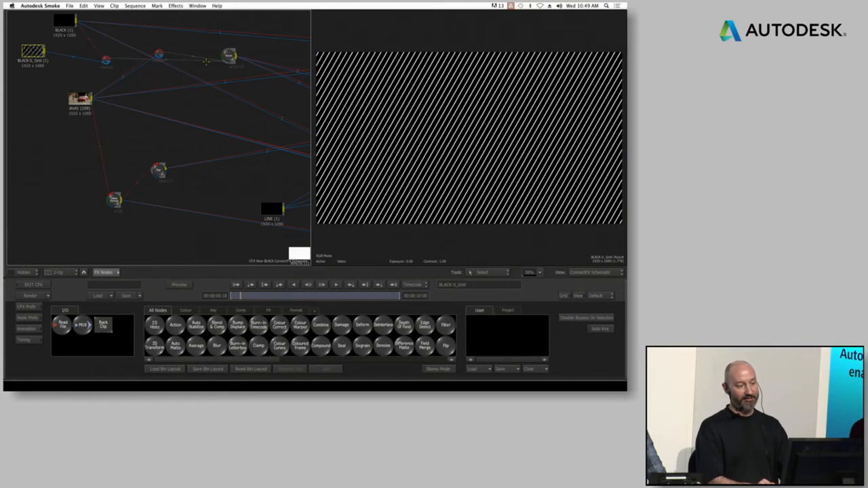
pyautogui.click(229, 58)
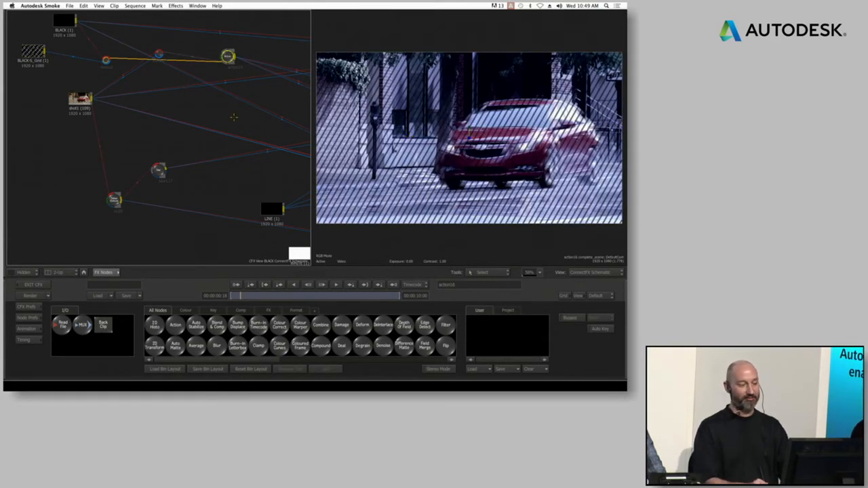
# - View the LINE, WHITE, pointers and pointers3 source clips that feed the PANEL1 Action node
pyautogui.moveTo(229, 114); pyautogui.dragTo(214, 113)
pyautogui.moveTo(230, 165); pyautogui.dragTo(158, 151)
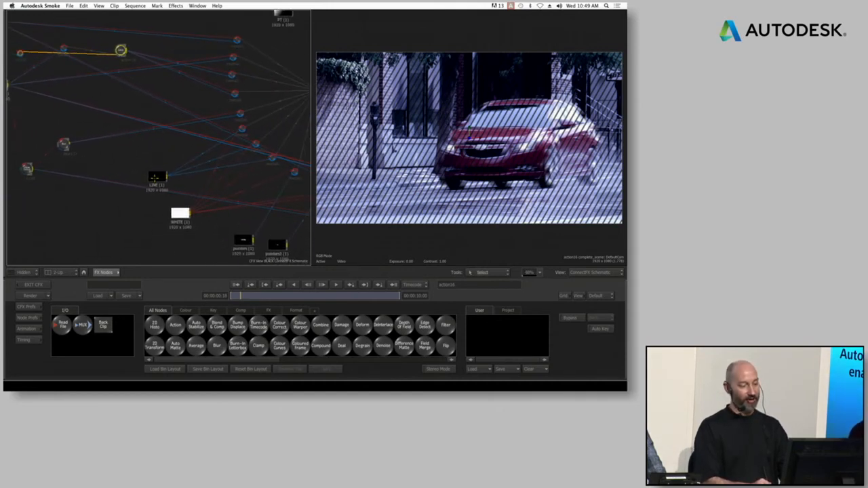
pyautogui.click(155, 177)
pyautogui.moveTo(141, 232); pyautogui.dragTo(131, 188)
pyautogui.click(176, 170)
pyautogui.moveTo(200, 220); pyautogui.dragTo(177, 212)
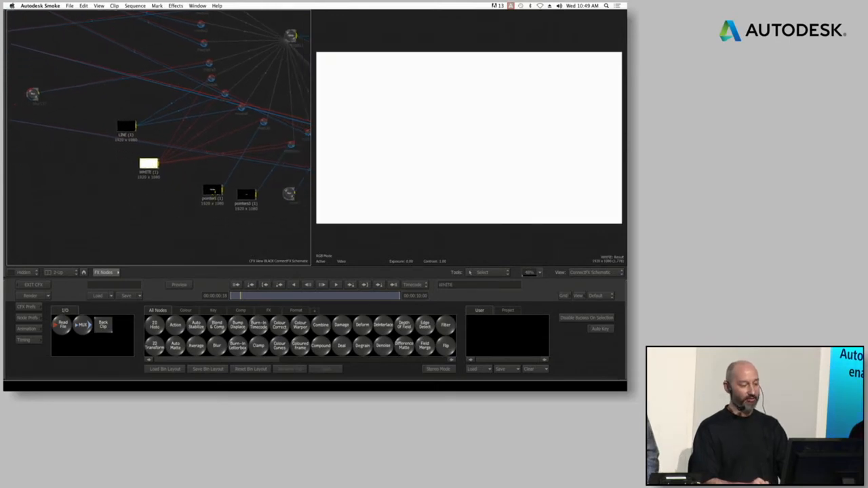
pyautogui.click(212, 190)
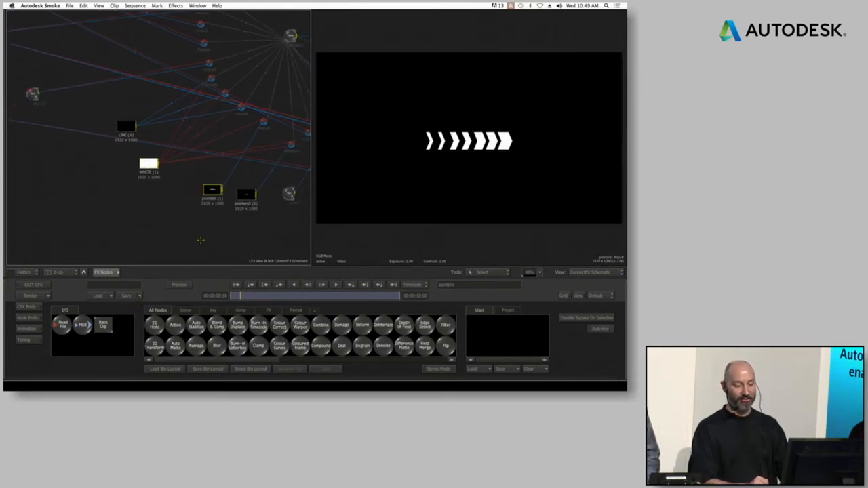
pyautogui.moveTo(251, 213); pyautogui.dragTo(232, 219)
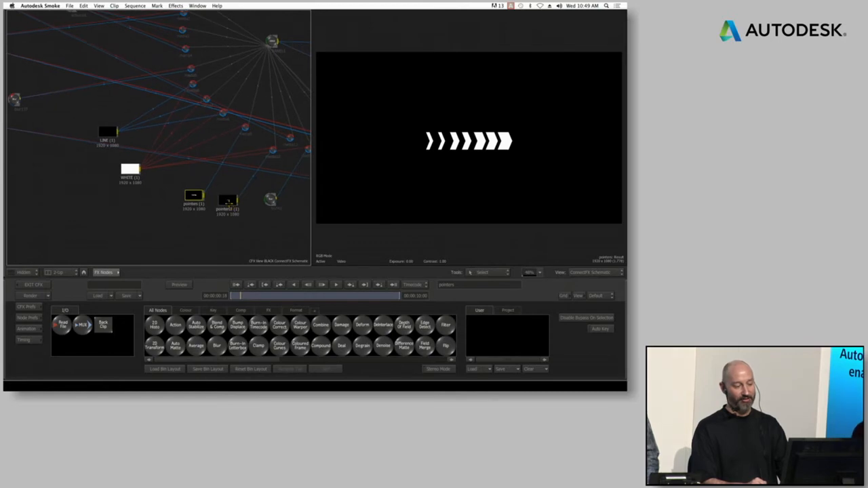
pyautogui.click(227, 201)
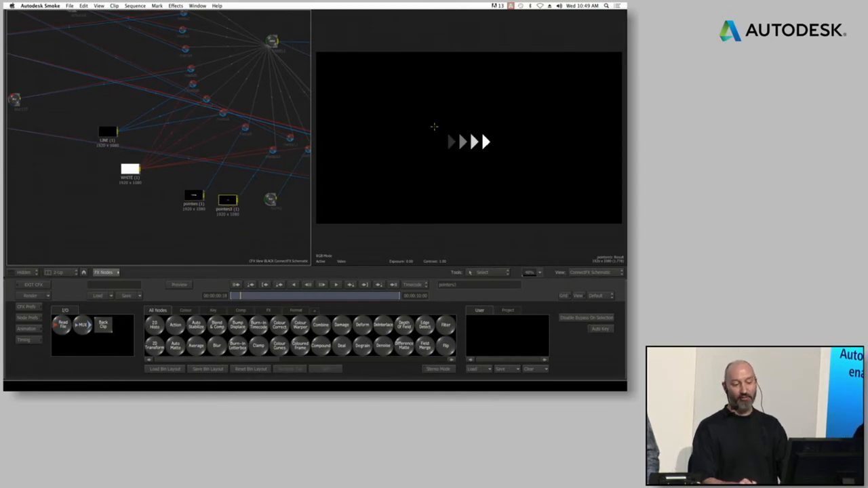
# - View the result of the Text node beside the pointers3 clip in the PANEL1 branch
pyautogui.moveTo(246, 231); pyautogui.dragTo(278, 233)
pyautogui.moveTo(291, 261); pyautogui.dragTo(183, 226)
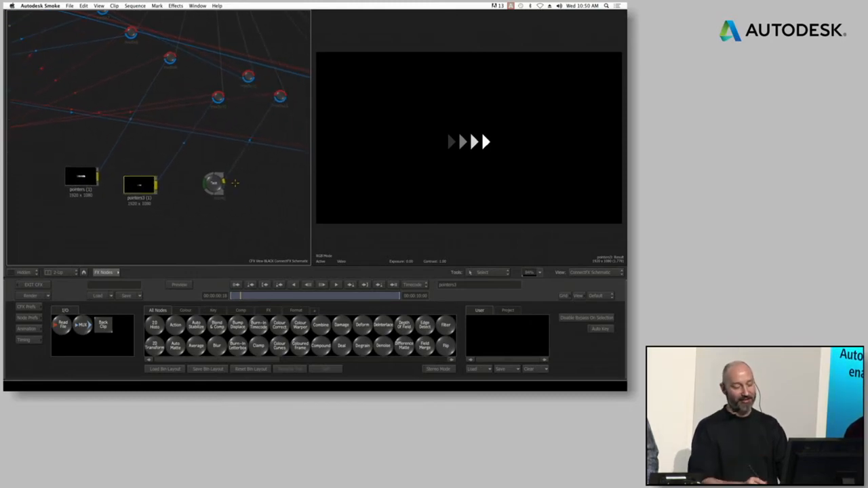
pyautogui.scroll(2, 236, 220)
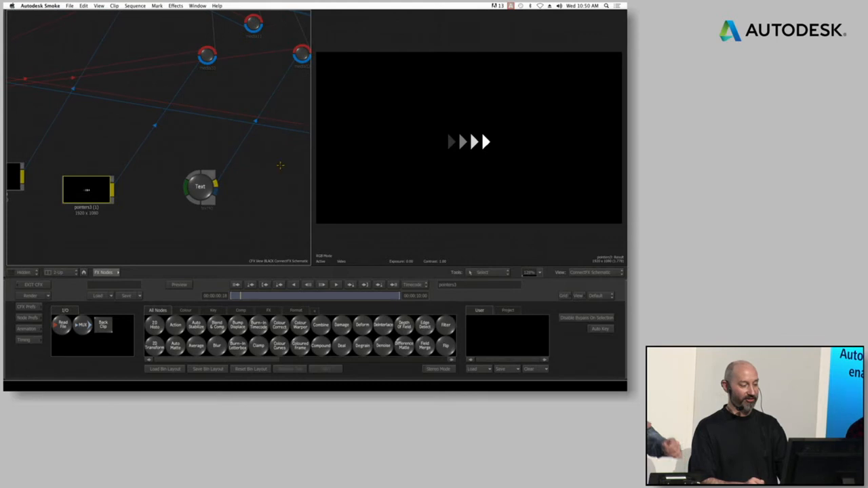
pyautogui.click(198, 189)
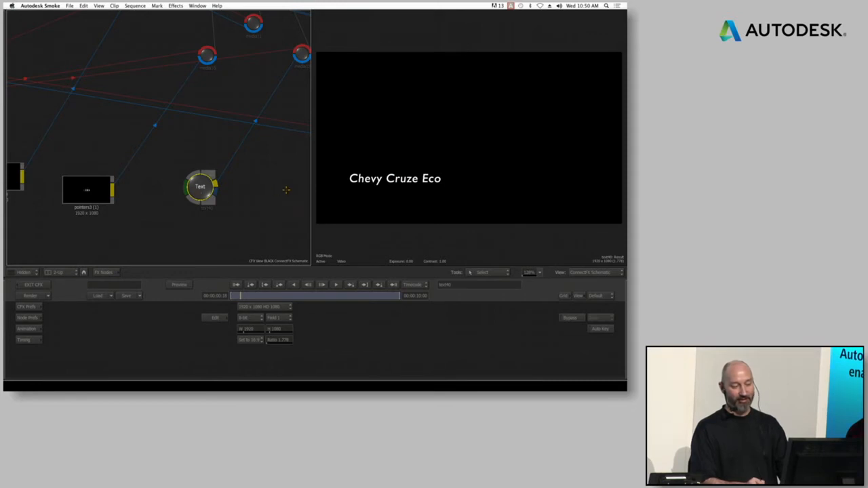
# - Open the PANEL1 Action node to show its Action schematic and composite result
pyautogui.scroll(-3, 275, 183)
pyautogui.moveTo(257, 198); pyautogui.dragTo(221, 241)
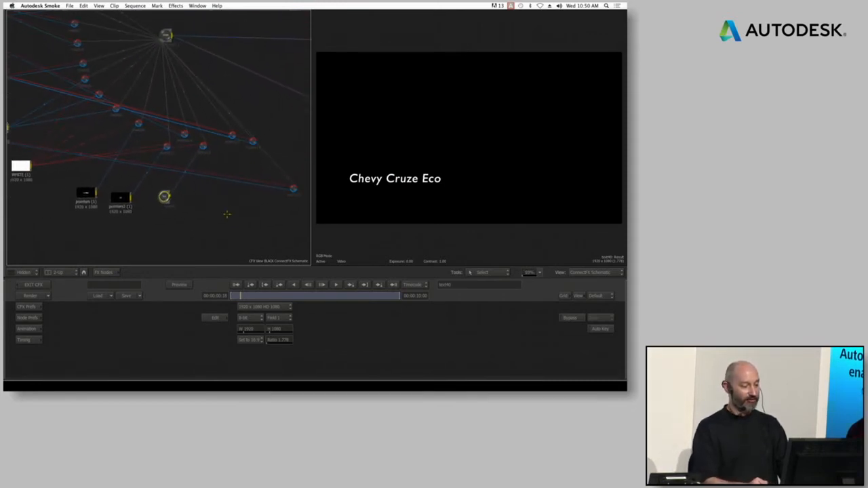
pyautogui.moveTo(217, 135); pyautogui.dragTo(242, 177)
pyautogui.click(189, 78)
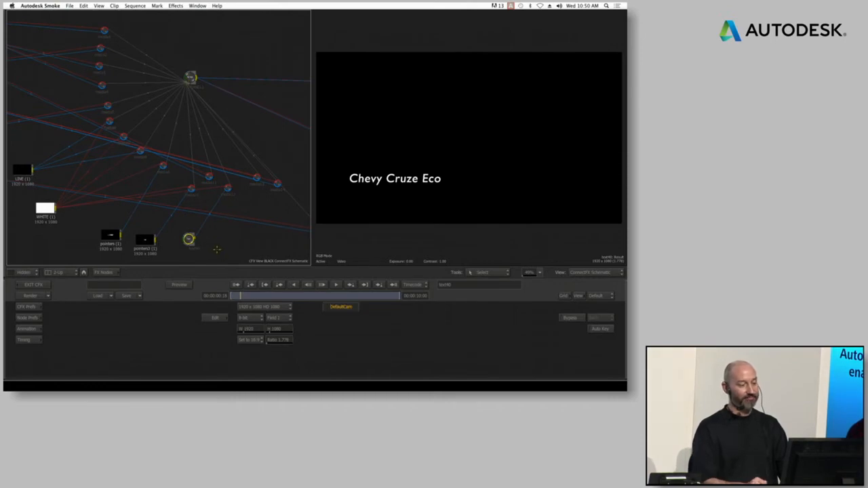
pyautogui.doubleClick(214, 244)
# - Examine PANEL1's Action layers, selecting image9 and image13, and scrub back to frame 00:00:00:07
pyautogui.moveTo(220, 224); pyautogui.dragTo(149, 238)
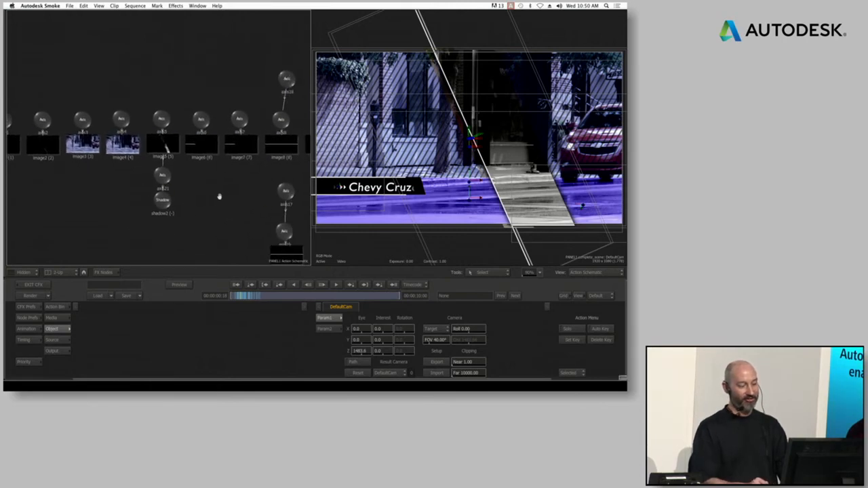
pyautogui.moveTo(215, 197); pyautogui.dragTo(167, 189)
pyautogui.moveTo(261, 187); pyautogui.dragTo(212, 185)
pyautogui.click(127, 126)
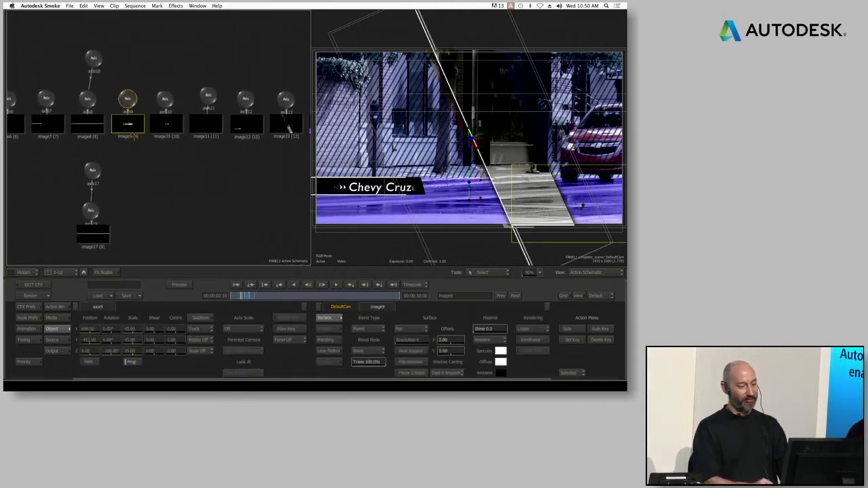
pyautogui.moveTo(268, 183); pyautogui.dragTo(107, 216)
pyautogui.click(244, 132)
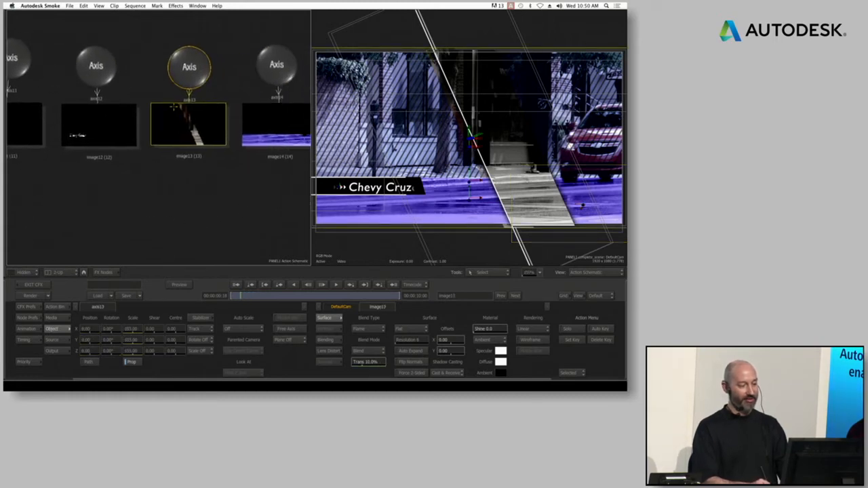
pyautogui.moveTo(251, 297); pyautogui.dragTo(231, 297)
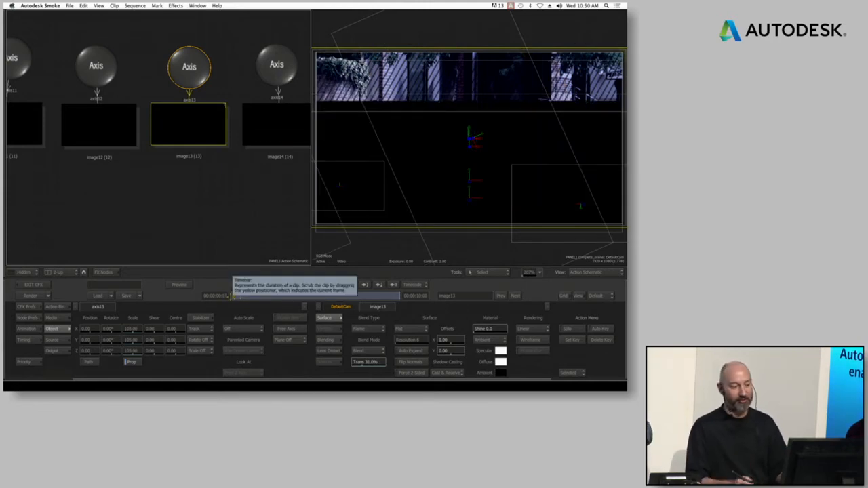
# - Return to the ConnectFX schematic and duplicate the whole PANEL1 branch with its inputs, placing the copy in an empty area
pyautogui.moveTo(242, 188); pyautogui.dragTo(197, 222)
pyautogui.press('`')
pyautogui.moveTo(262, 138); pyautogui.dragTo(215, 192)
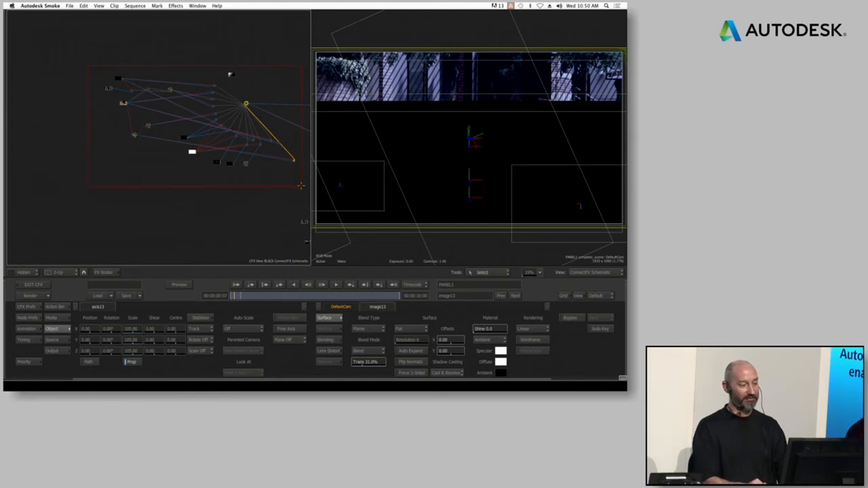
pyautogui.moveTo(300, 186); pyautogui.dragTo(299, 186)
pyautogui.rightClick(246, 103)
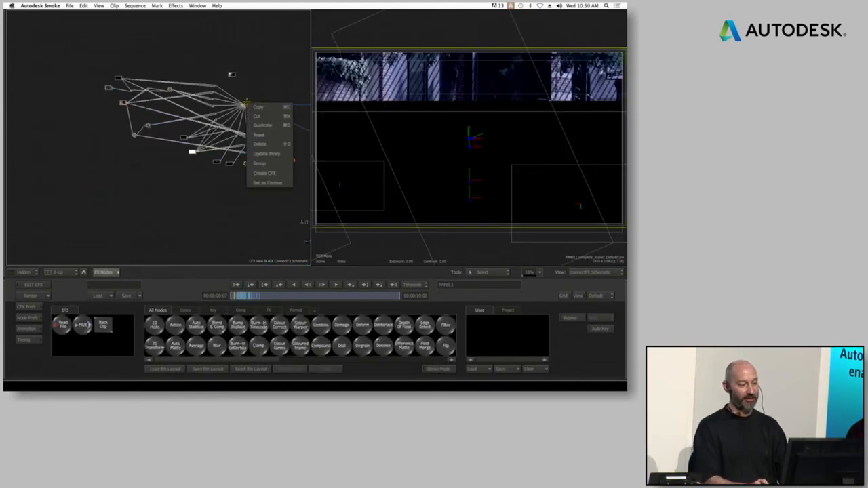
pyautogui.click(268, 125)
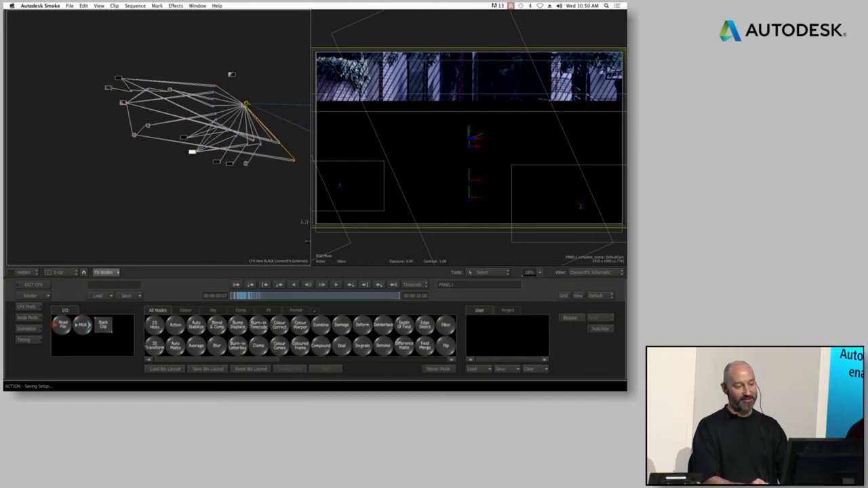
pyautogui.press('super+v')
pyautogui.moveTo(247, 102); pyautogui.dragTo(179, 202)
pyautogui.moveTo(240, 208); pyautogui.dragTo(146, 89)
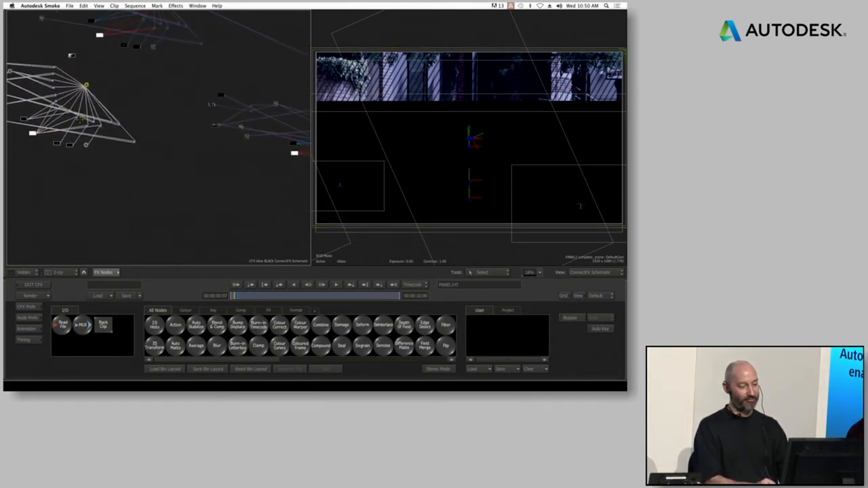
# - View the shot2 clip and the Text node result in the second panel's branch
pyautogui.moveTo(260, 192); pyautogui.dragTo(139, 113)
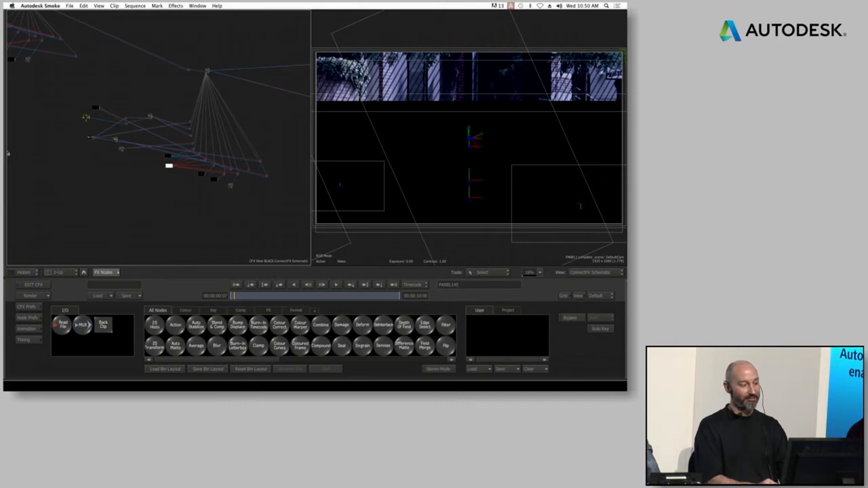
pyautogui.click(85, 118)
pyautogui.click(91, 138)
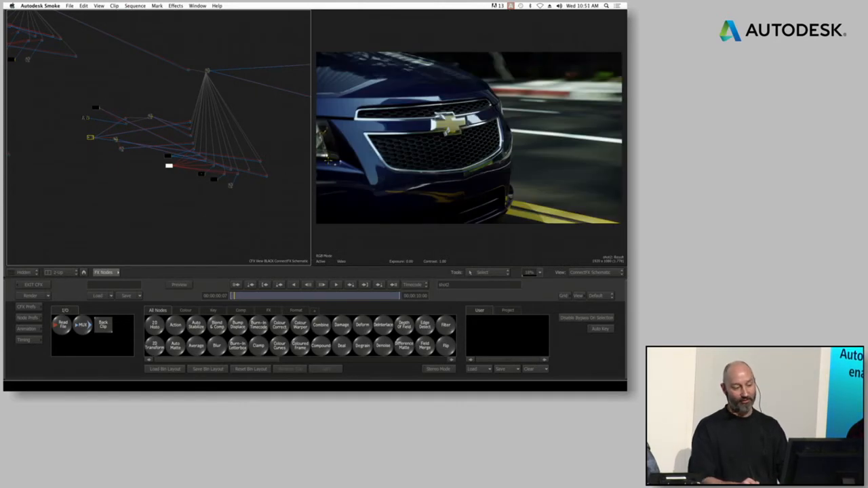
pyautogui.click(230, 185)
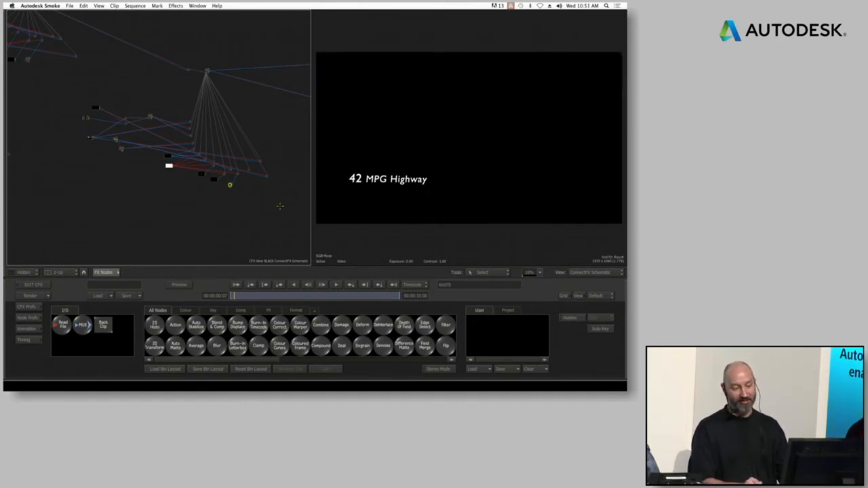
# - Look through the following panel branches and view the Text node and car shot clip of the next one
pyautogui.moveTo(284, 127); pyautogui.dragTo(183, 207)
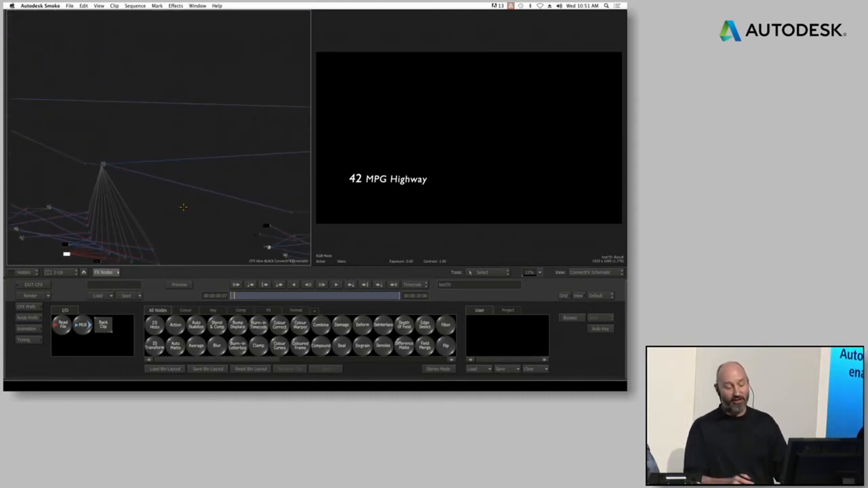
pyautogui.moveTo(265, 93); pyautogui.dragTo(139, 42)
pyautogui.moveTo(206, 169); pyautogui.dragTo(237, 148)
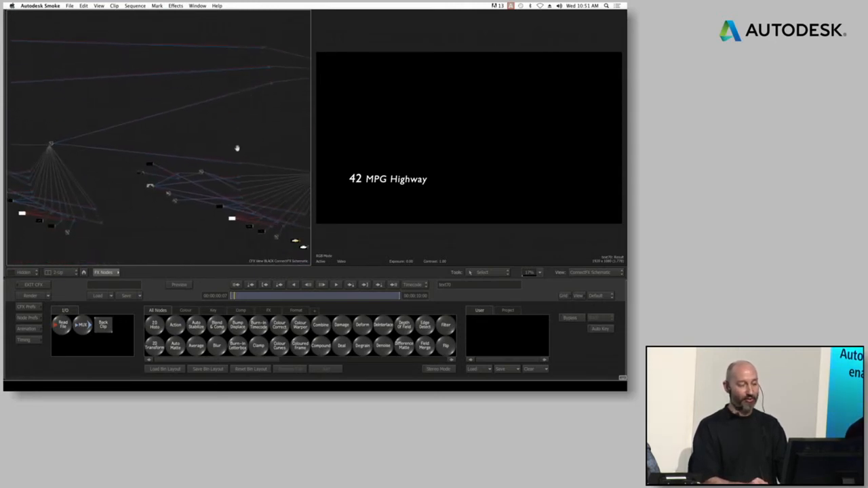
pyautogui.moveTo(178, 205); pyautogui.dragTo(220, 210)
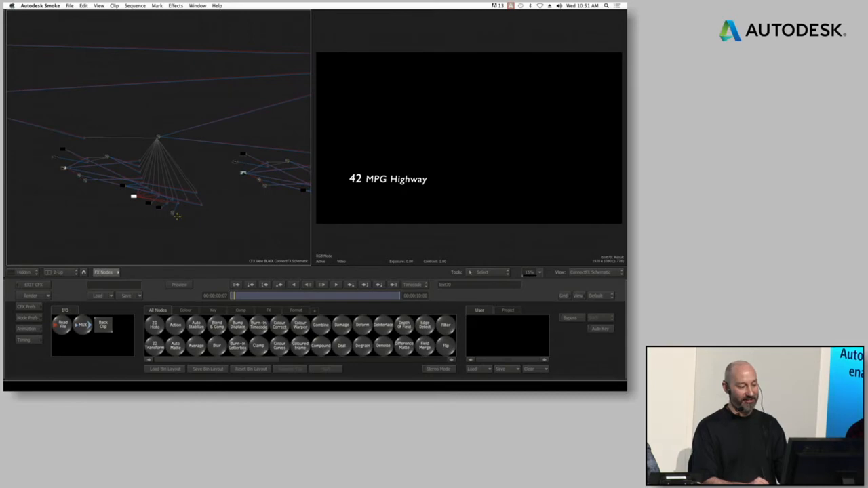
pyautogui.click(172, 213)
pyautogui.click(64, 167)
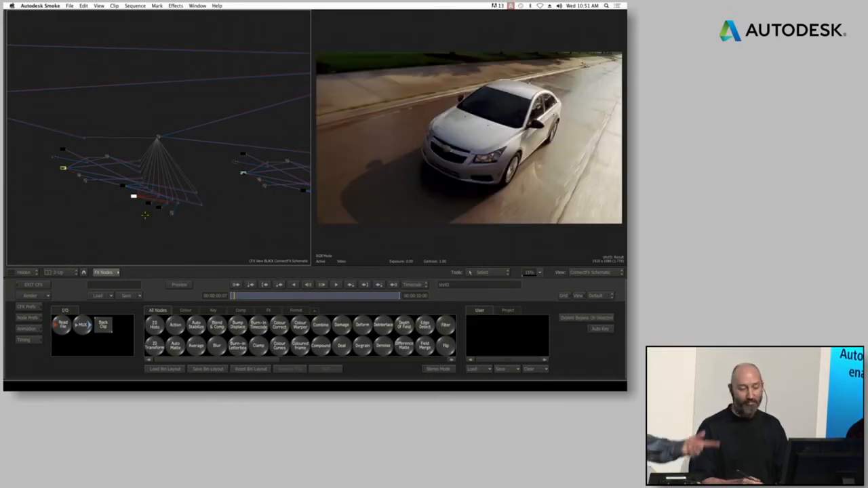
# - Create a CFX clip from the final Action node of the complete panel branch in the schematic
pyautogui.moveTo(221, 212); pyautogui.dragTo(242, 252)
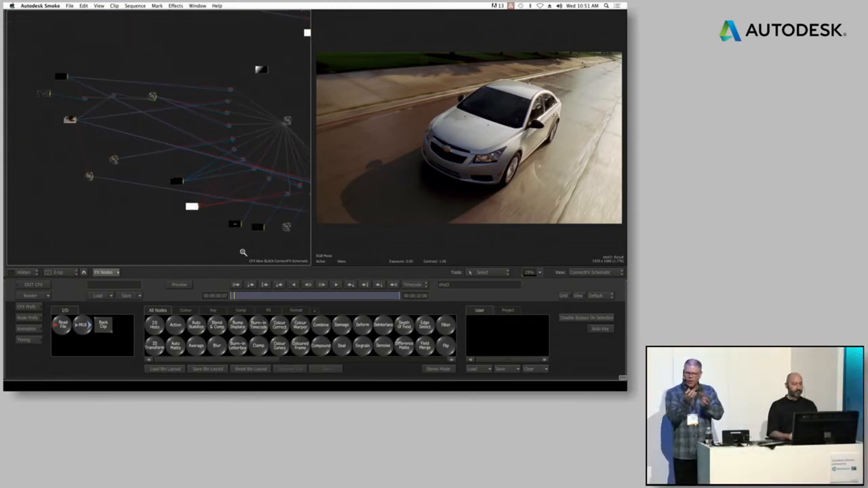
pyautogui.moveTo(150, 225); pyautogui.dragTo(108, 206)
pyautogui.moveTo(60, 190); pyautogui.dragTo(46, 154)
pyautogui.moveTo(53, 98); pyautogui.dragTo(285, 246)
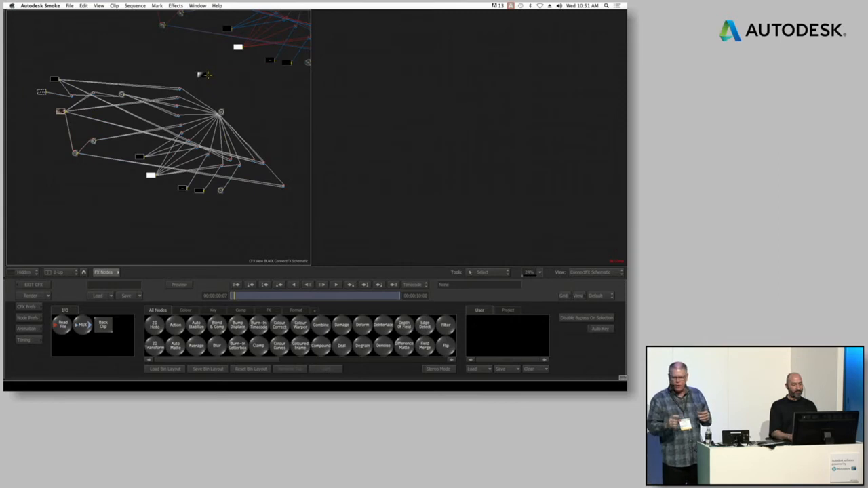
pyautogui.rightClick(221, 111)
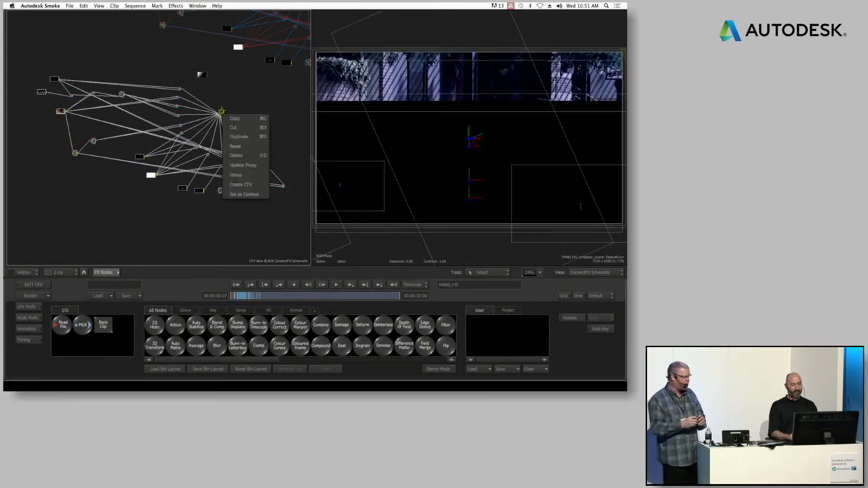
pyautogui.click(258, 184)
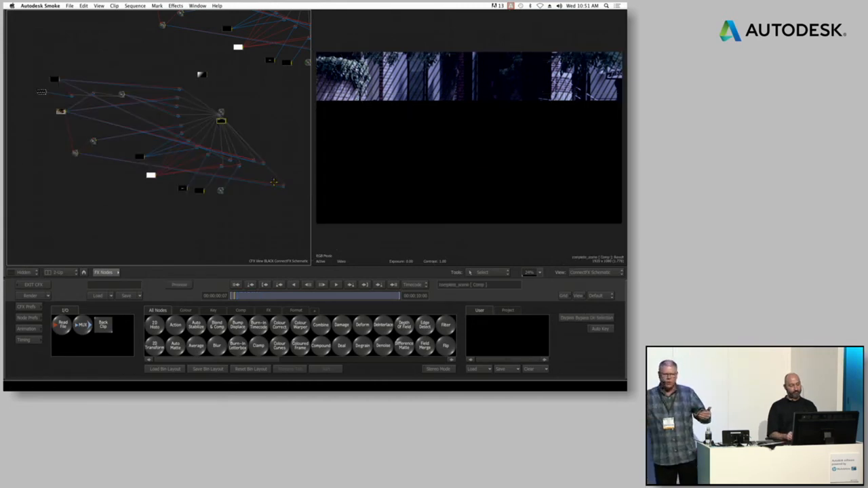
# - Place the complete_scene [Comp] CFX clip clear of its Action node and scrub to frame 00:00:02:01
pyautogui.moveTo(222, 122); pyautogui.dragTo(253, 113)
pyautogui.moveTo(241, 230); pyautogui.dragTo(292, 230)
pyautogui.moveTo(211, 112); pyautogui.dragTo(116, 157)
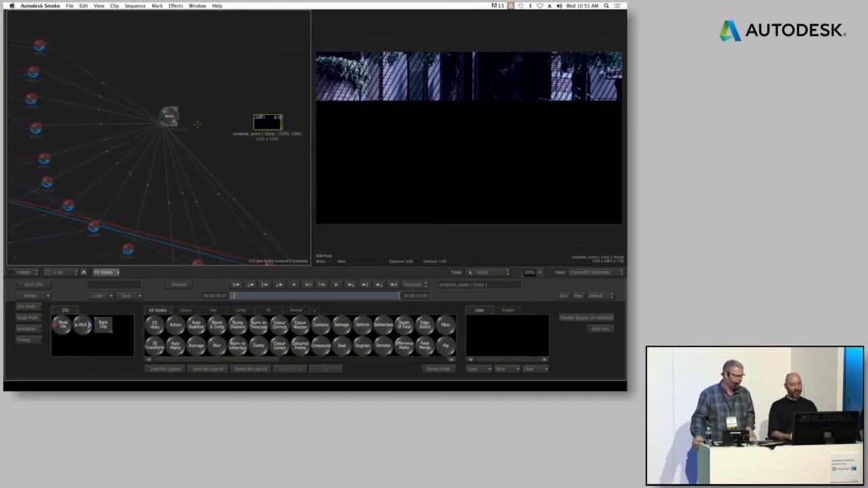
pyautogui.rightClick(169, 116)
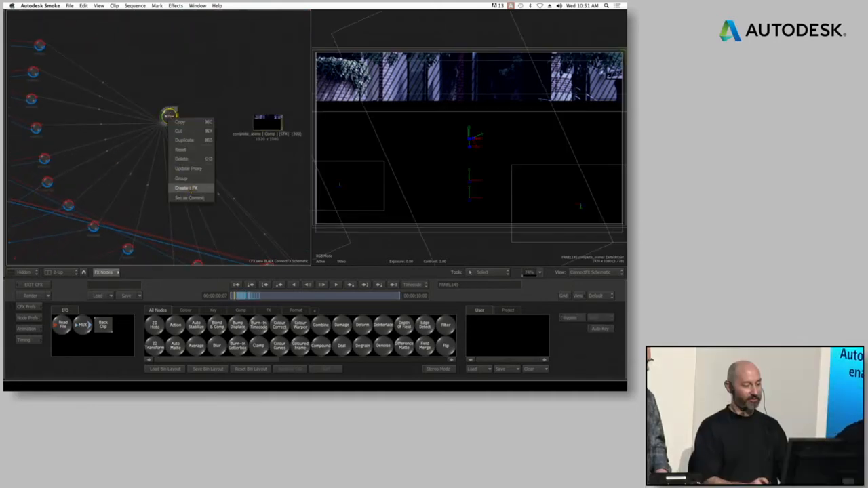
pyautogui.click(186, 187)
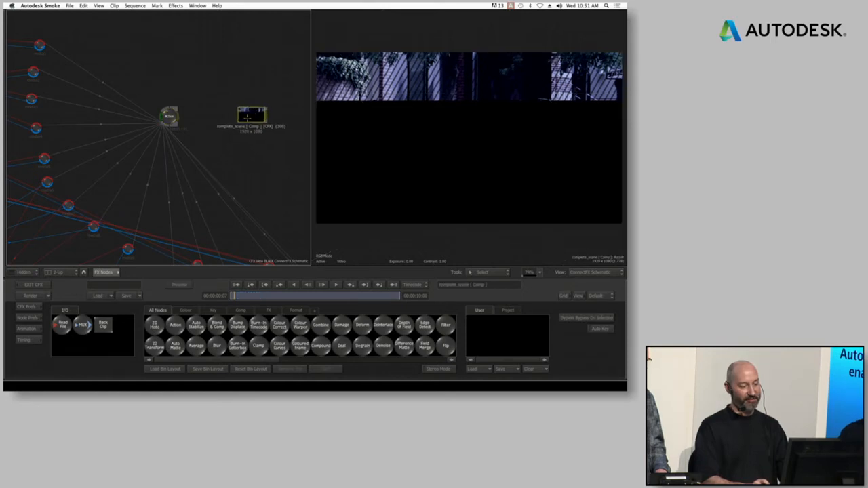
pyautogui.moveTo(240, 295); pyautogui.dragTo(265, 296)
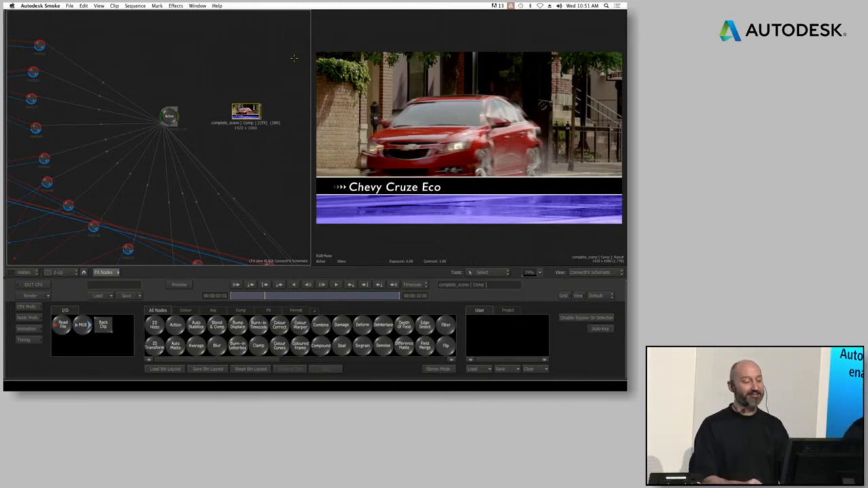
pyautogui.moveTo(247, 113); pyautogui.dragTo(250, 109)
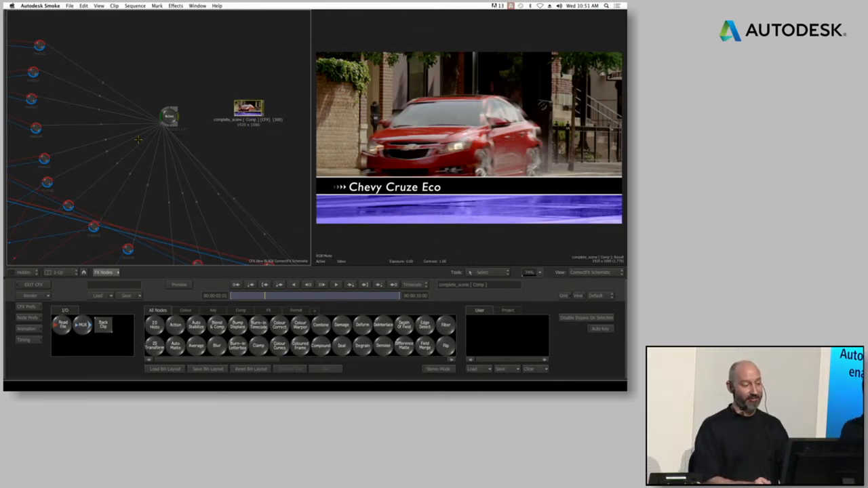
# - Show the media list, rename the new CFX clip to cshot 1 and store a copy in the Default Library
pyautogui.hotkey('alt', '`')
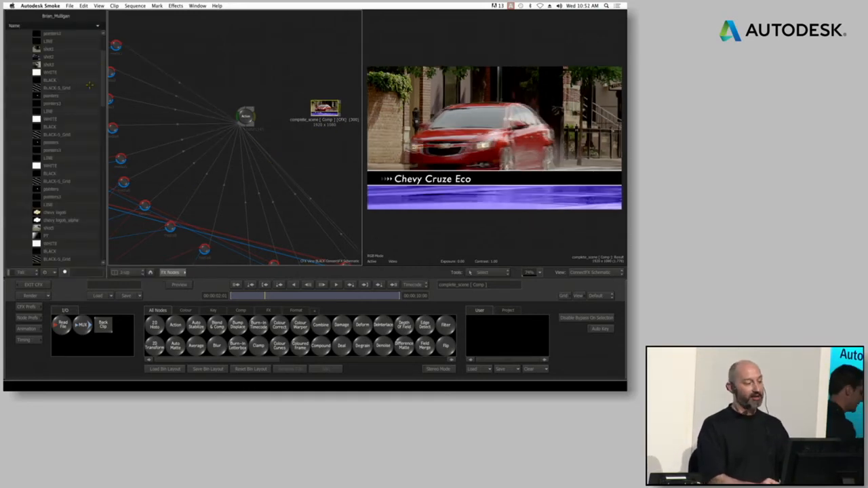
pyautogui.moveTo(102, 62); pyautogui.dragTo(103, 119)
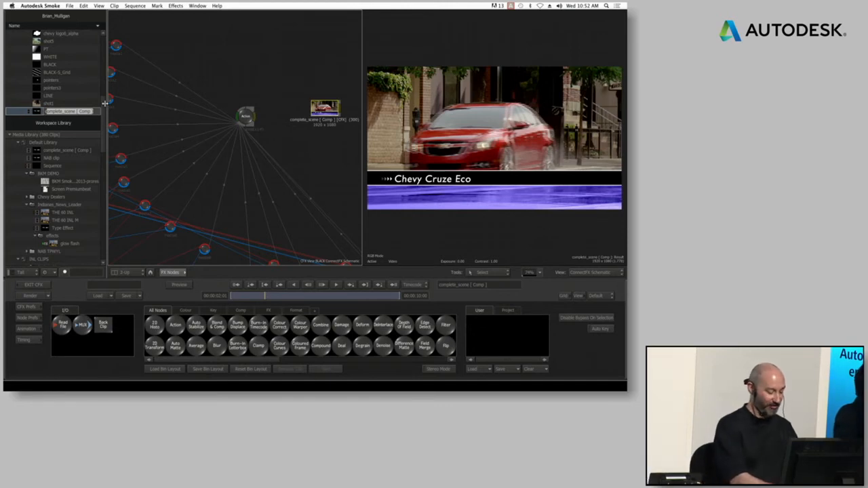
pyautogui.write('comp ')
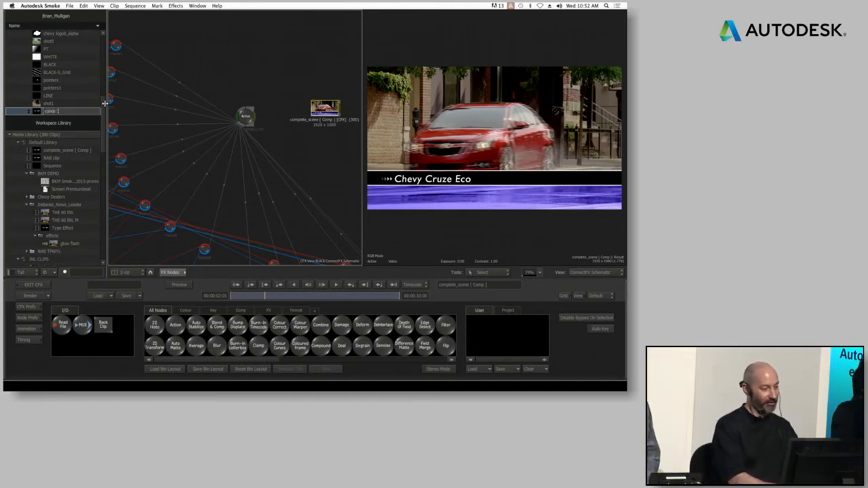
pyautogui.write('1')
pyautogui.press('Return')
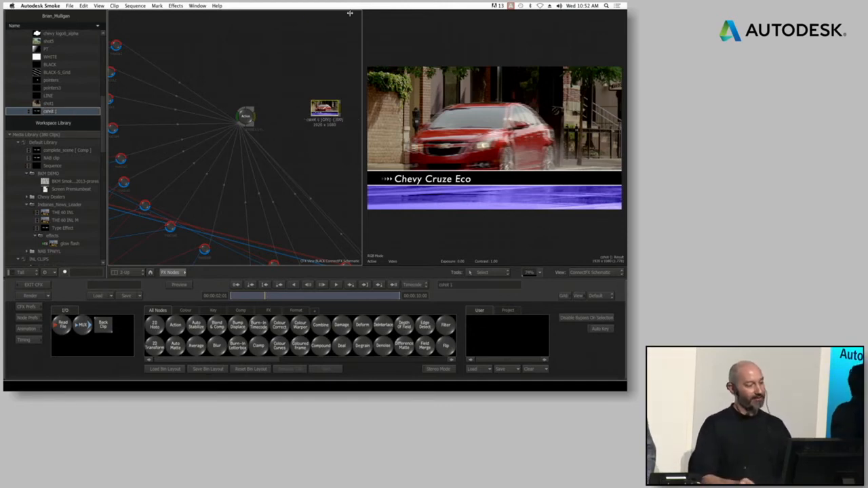
pyautogui.moveTo(50, 111); pyautogui.dragTo(47, 144)
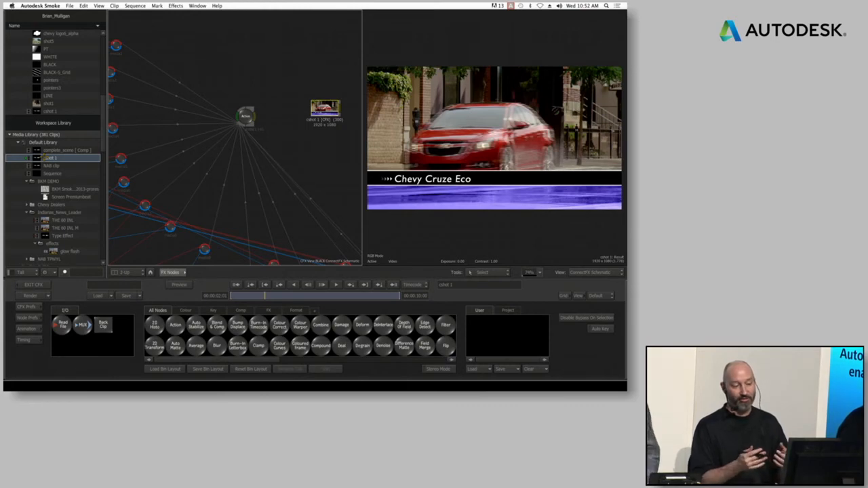
# - Remove the original Action branch nodes from the schematic, keeping the cshot 1 clip in the emptied area
pyautogui.moveTo(287, 89); pyautogui.dragTo(214, 111)
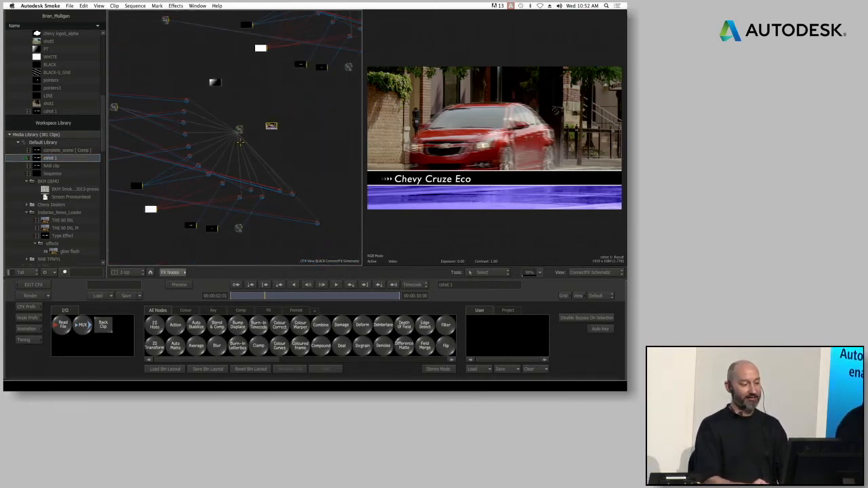
pyautogui.rightClick(240, 128)
pyautogui.click(251, 137)
pyautogui.rightClick(241, 128)
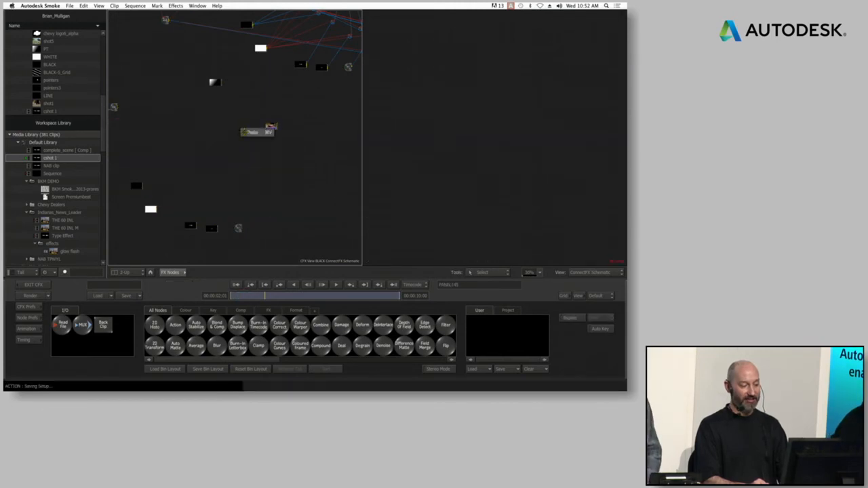
pyautogui.moveTo(271, 127); pyautogui.dragTo(288, 143)
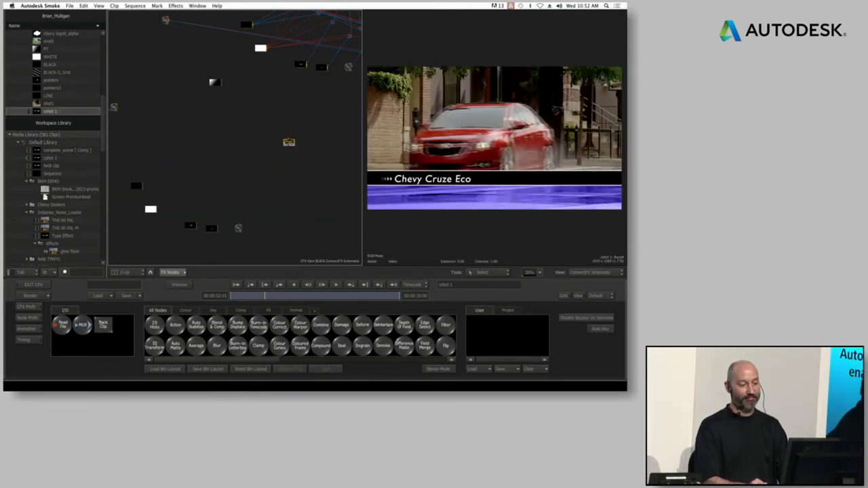
# - Explode all levels of the cshot 1 clip to rebuild its node branch in the schematic
pyautogui.click(289, 142)
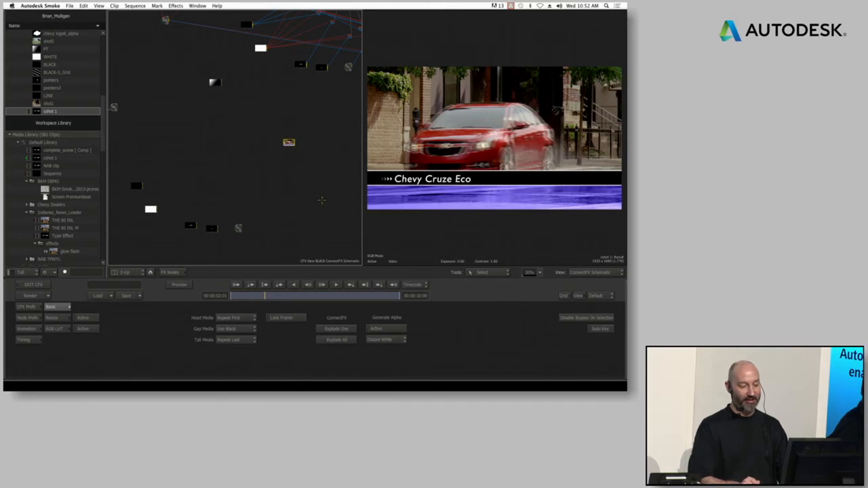
pyautogui.moveTo(283, 195); pyautogui.dragTo(308, 181)
pyautogui.click(339, 341)
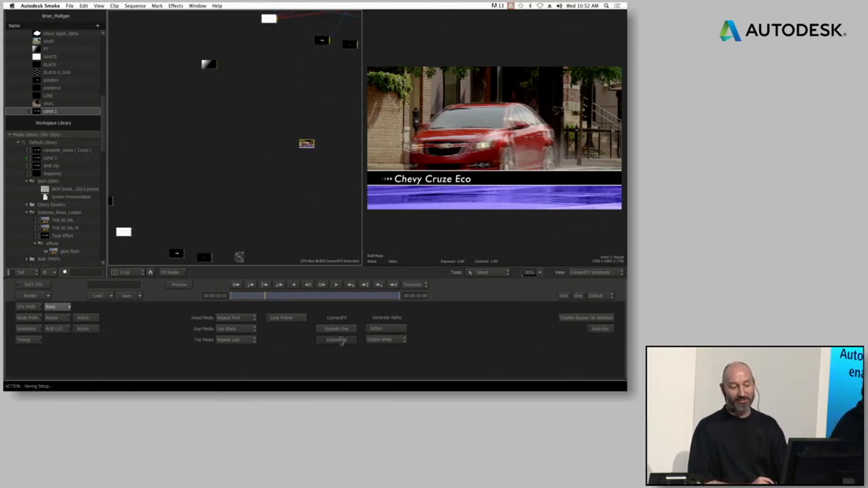
pyautogui.scroll(-3, 290, 102)
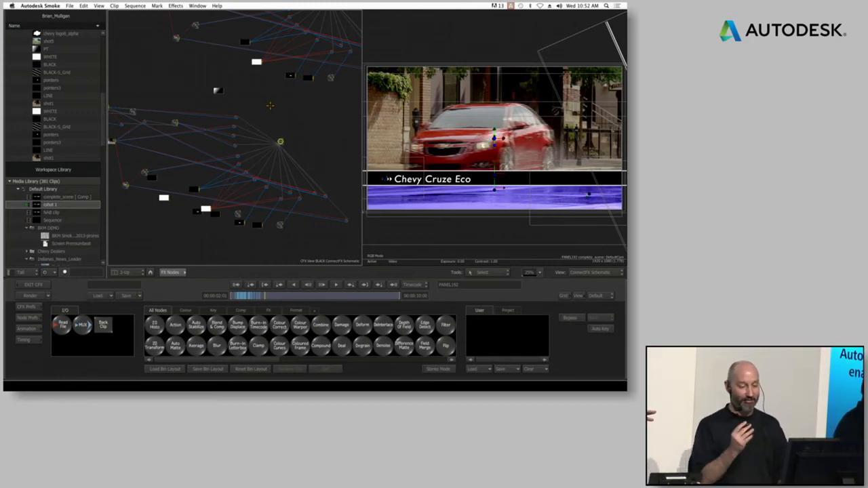
# - Exit ConnectFX, open the Portal_05_v5 NAB sequence and collapse the INL CLIPS library
pyautogui.click(35, 284)
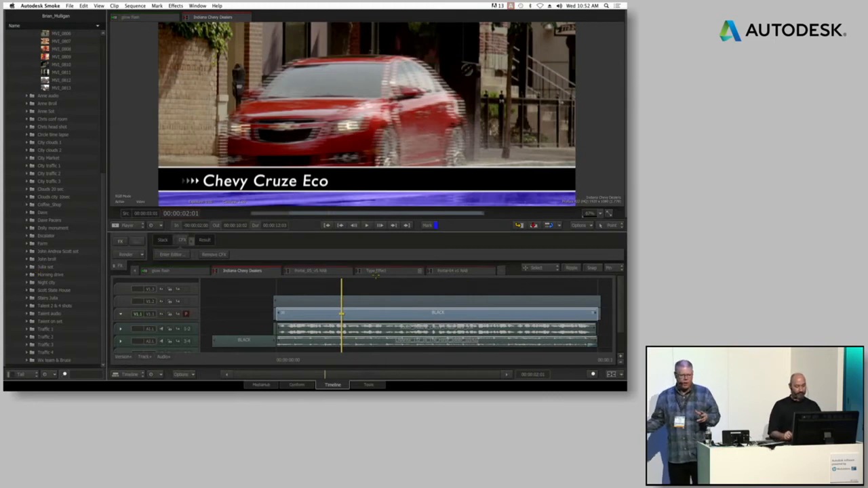
pyautogui.click(328, 271)
pyautogui.moveTo(359, 343); pyautogui.dragTo(296, 315)
pyautogui.moveTo(103, 181); pyautogui.dragTo(102, 72)
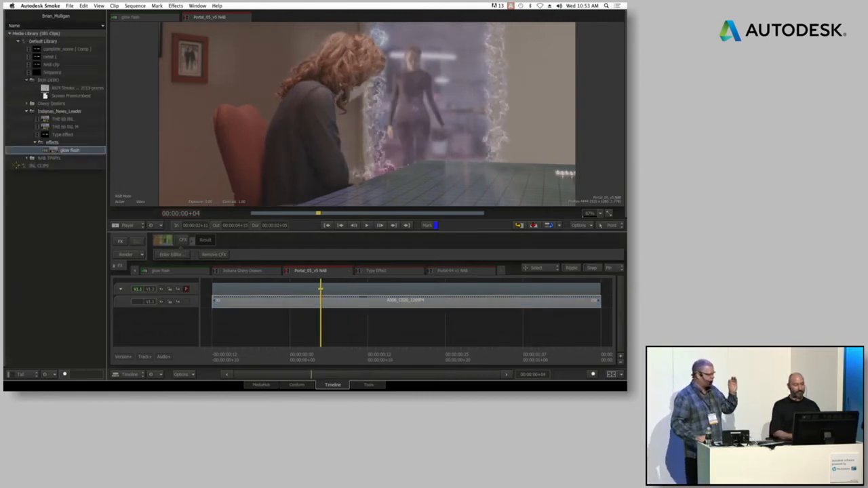
pyautogui.click(18, 126)
# - Scrub through the Portal_05_v5 NAB shot to view the portal effect, ending at 00:00:00+19
pyautogui.moveTo(302, 333); pyautogui.dragTo(293, 352)
pyautogui.moveTo(313, 318); pyautogui.dragTo(448, 341)
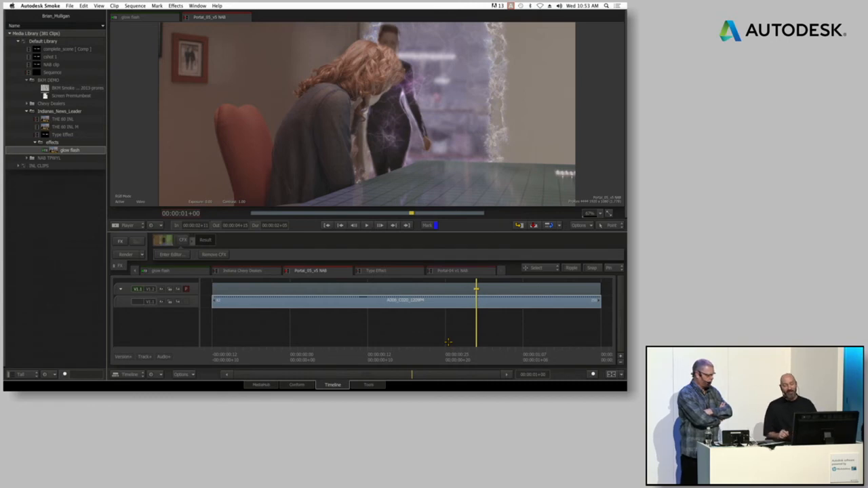
pyautogui.moveTo(517, 341); pyautogui.dragTo(486, 350)
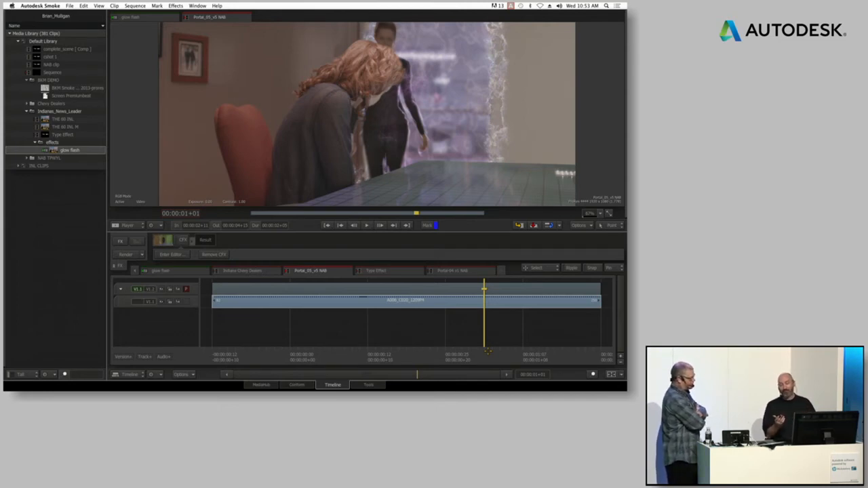
pyautogui.hotkey('alt', '1')
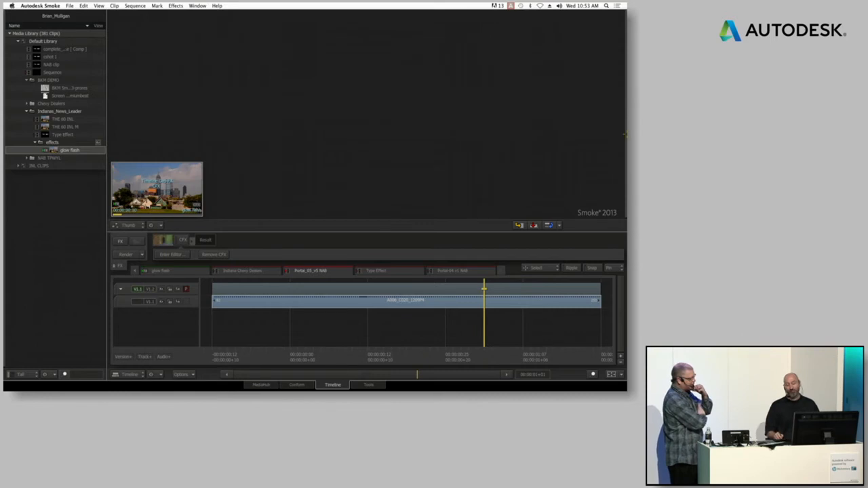
pyautogui.hotkey('alt', '2')
pyautogui.moveTo(488, 349); pyautogui.dragTo(437, 344)
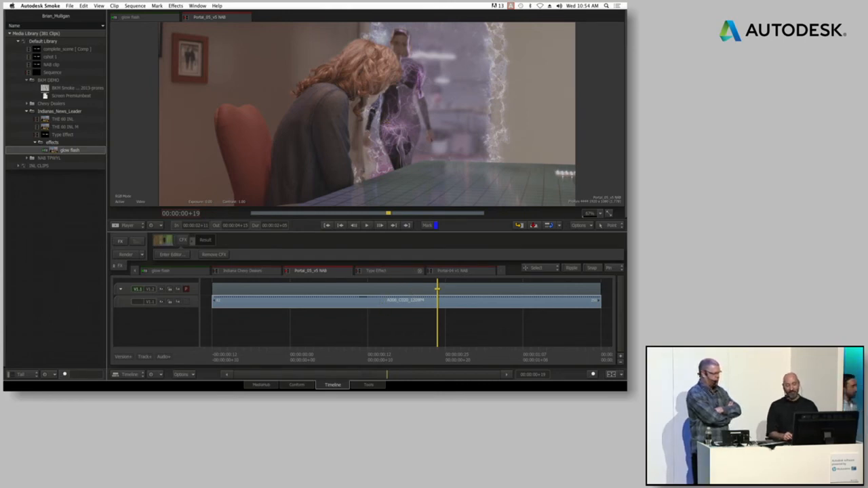
# - Open the portal clip's ConnectFX setup, hide the media list and frame the source nodes at the start of the schematic
pyautogui.doubleClick(360, 302)
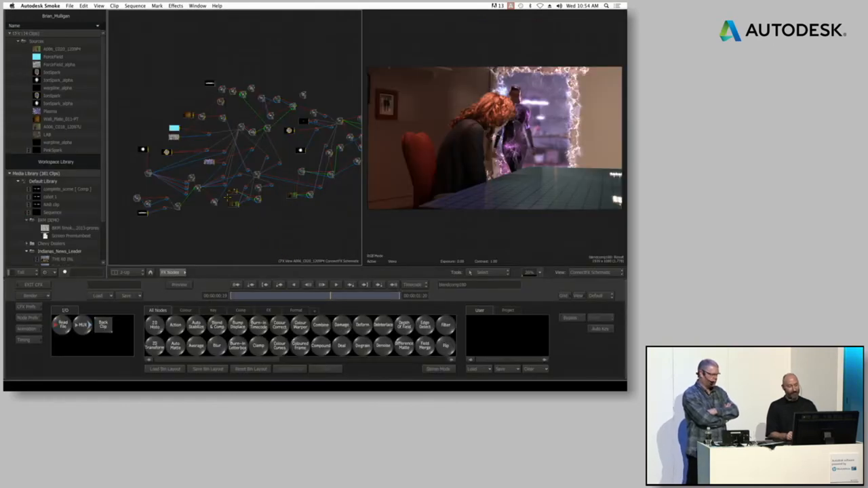
pyautogui.moveTo(5, 146)
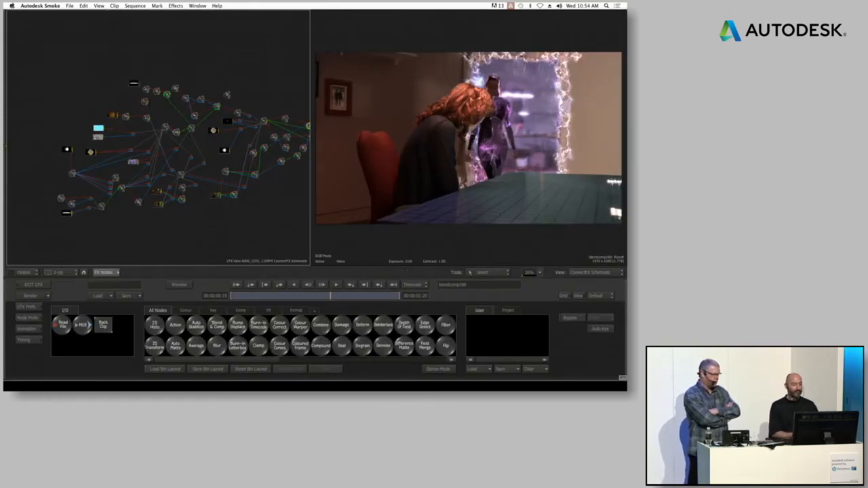
pyautogui.scroll(5, 210, 222)
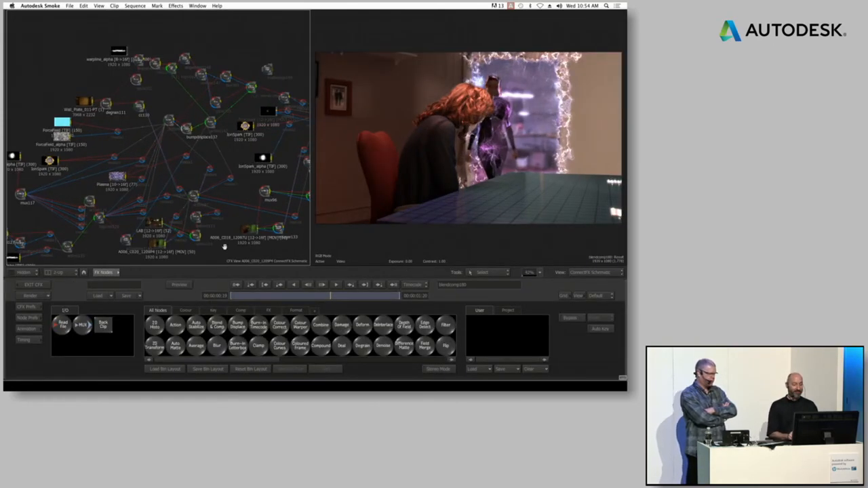
pyautogui.moveTo(208, 215); pyautogui.dragTo(157, 160)
pyautogui.moveTo(244, 201)
pyautogui.mouseDown()
pyautogui.moveTo(148, 226)
pyautogui.moveTo(164, 207)
pyautogui.moveTo(251, 188)
pyautogui.mouseUp()
pyautogui.moveTo(133, 236)
pyautogui.mouseDown()
pyautogui.moveTo(218, 230)
pyautogui.moveTo(196, 232)
pyautogui.moveTo(219, 246)
pyautogui.moveTo(259, 249)
pyautogui.moveTo(199, 234)
pyautogui.moveTo(311, 235)
pyautogui.mouseUp()
pyautogui.moveTo(78, 169); pyautogui.dragTo(53, 140)
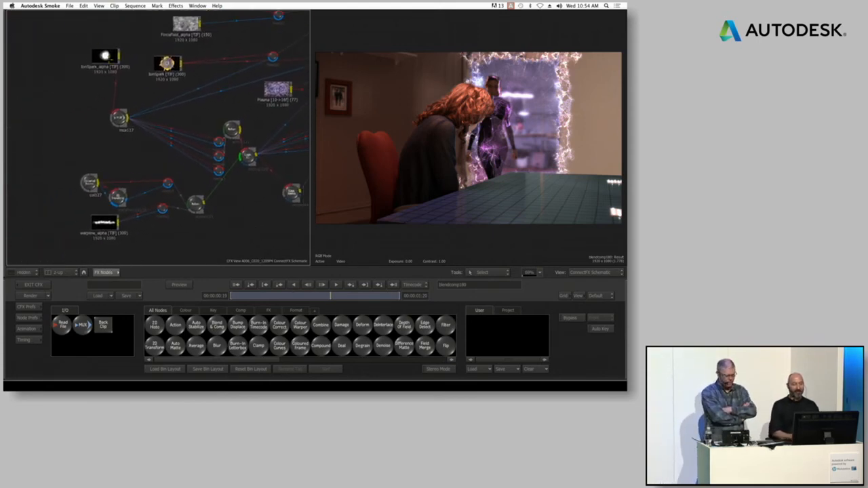
# - View the IonSpark_alpha clip, then open the Action node it feeds and examine axis2's settings
pyautogui.click(107, 57)
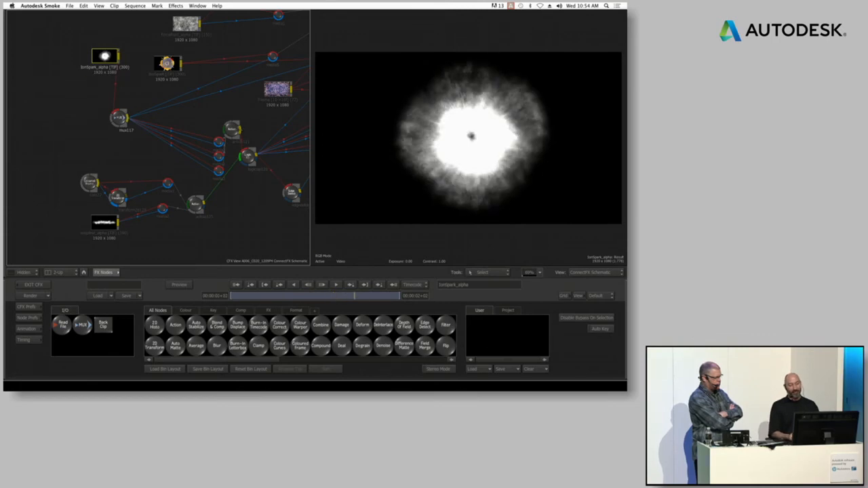
pyautogui.click(231, 129)
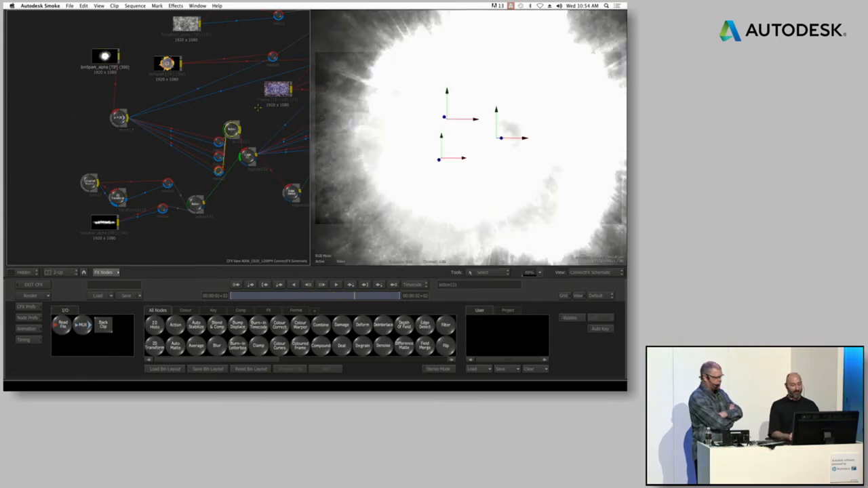
pyautogui.doubleClick(231, 129)
pyautogui.click(202, 137)
pyautogui.moveTo(133, 339); pyautogui.dragTo(110, 338)
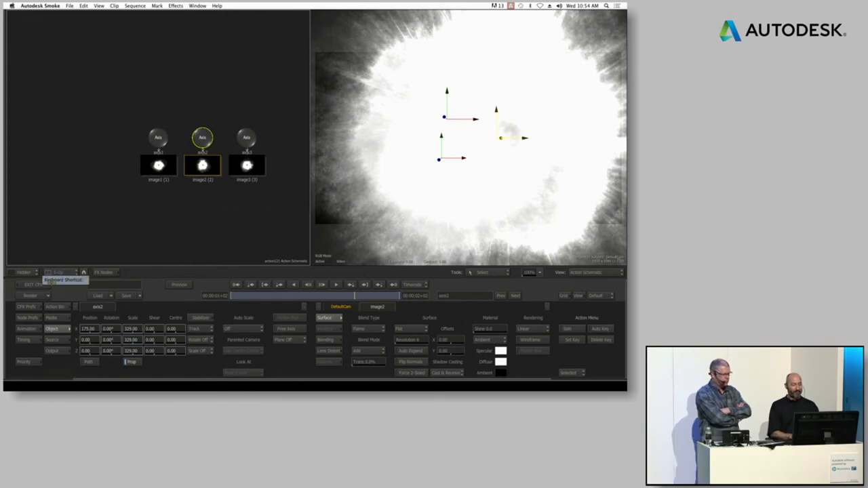
# - Return to the ConnectFX schematic and view the warpline_alpha clip and the Action node it feeds
pyautogui.click(34, 284)
pyautogui.click(106, 221)
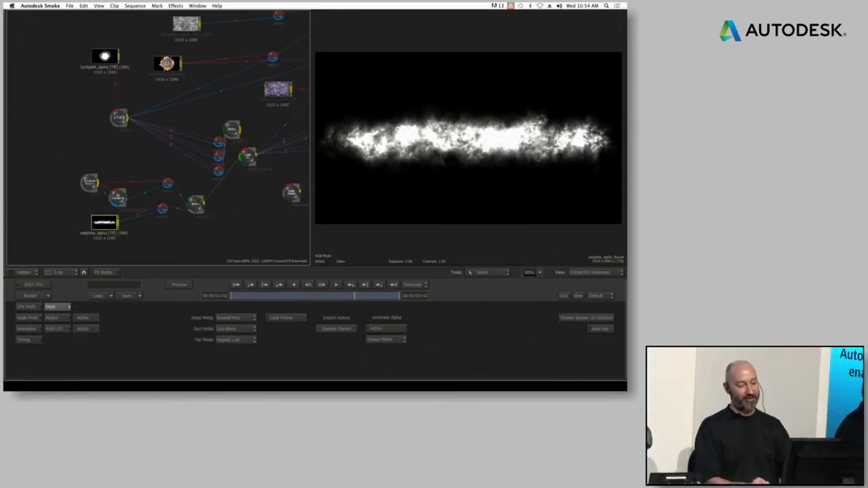
pyautogui.click(196, 203)
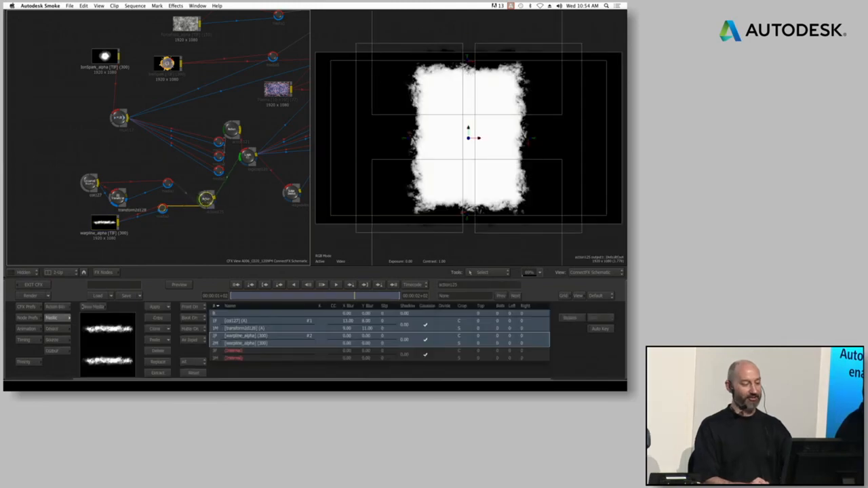
# - Open the Action node fed by warpline_alpha and set axis4's Y position to 447
pyautogui.doubleClick(207, 197)
pyautogui.click(196, 120)
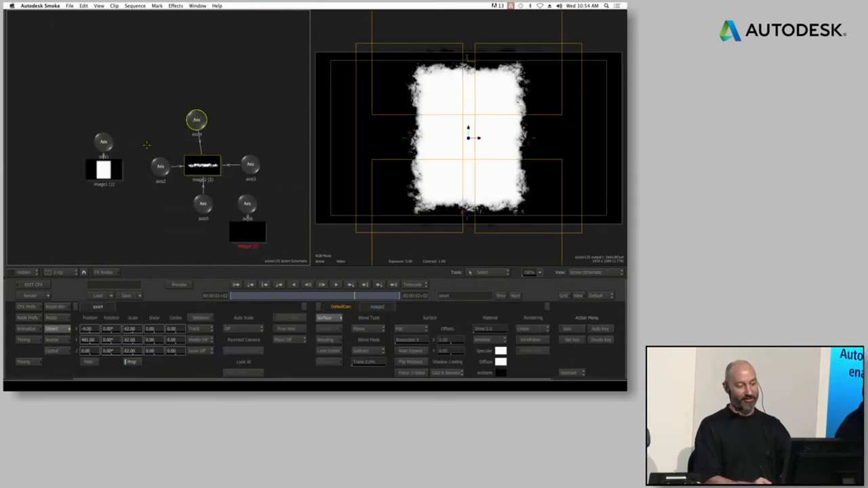
pyautogui.moveTo(195, 120); pyautogui.dragTo(204, 123)
pyautogui.moveTo(91, 340); pyautogui.dragTo(71, 358)
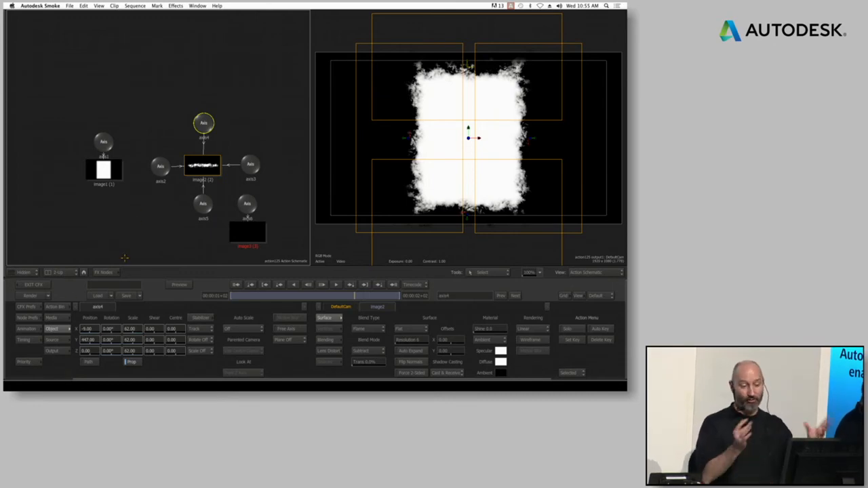
# - Return to the ConnectFX schematic and view the result of the Edge Detect node
pyautogui.press('Escape')
pyautogui.moveTo(224, 237); pyautogui.dragTo(170, 236)
pyautogui.moveTo(212, 194); pyautogui.dragTo(162, 218)
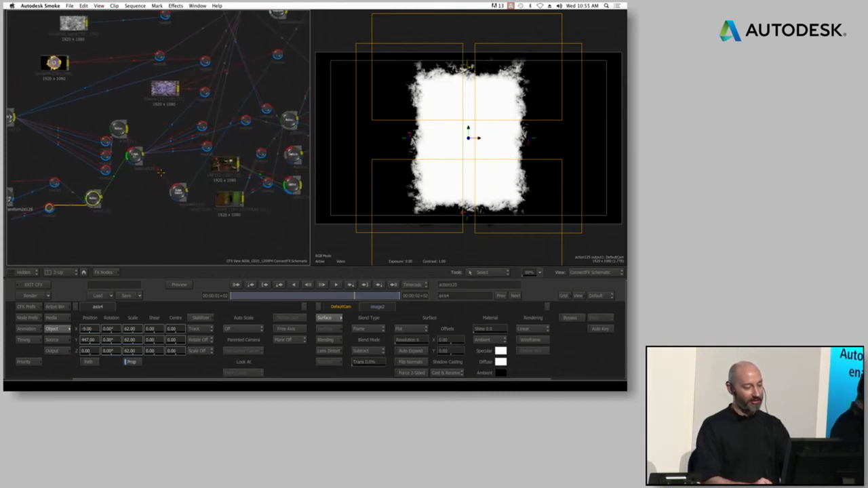
pyautogui.click(177, 192)
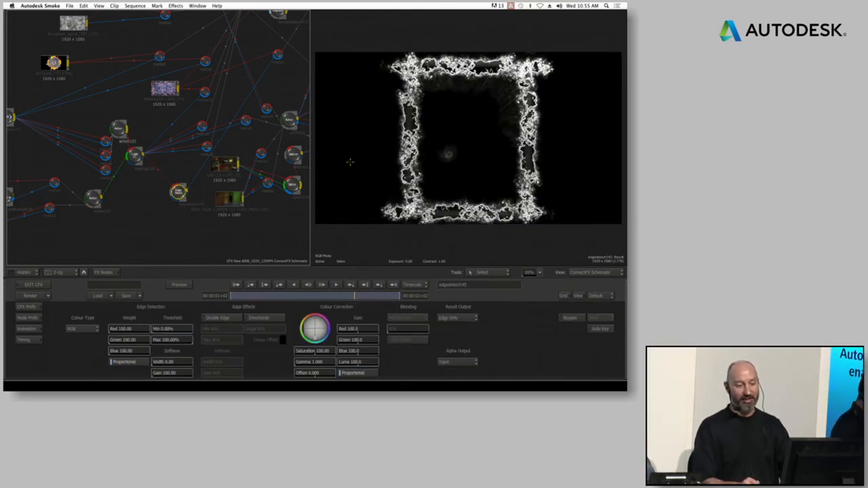
# - View the A006_C020_1209P4 and LAB source clips in the schematic
pyautogui.click(224, 164)
pyautogui.moveTo(243, 235); pyautogui.dragTo(202, 210)
pyautogui.moveTo(184, 158); pyautogui.dragTo(190, 160)
pyautogui.click(187, 193)
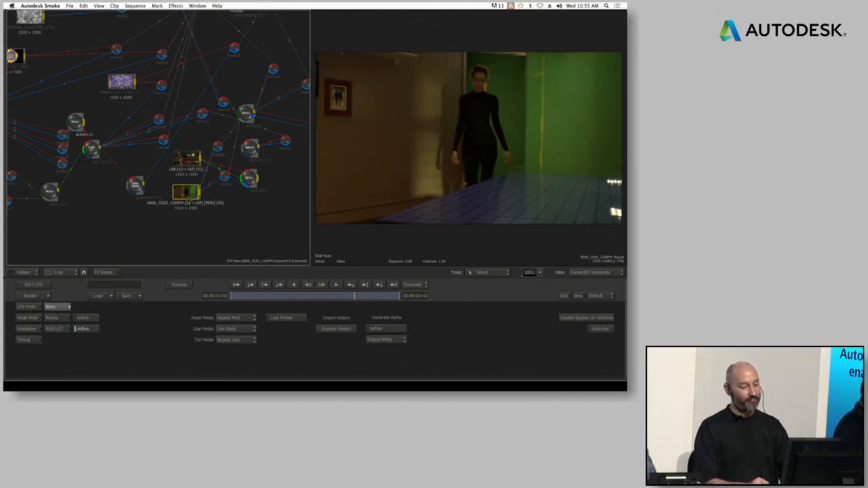
pyautogui.click(186, 158)
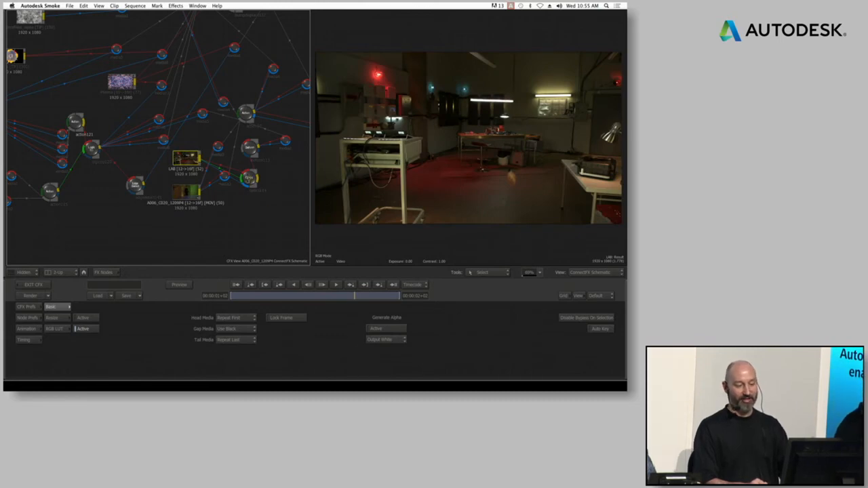
# - View the results of the optics114, deform113 and action97 nodes along the LAB clip's branch
pyautogui.click(250, 177)
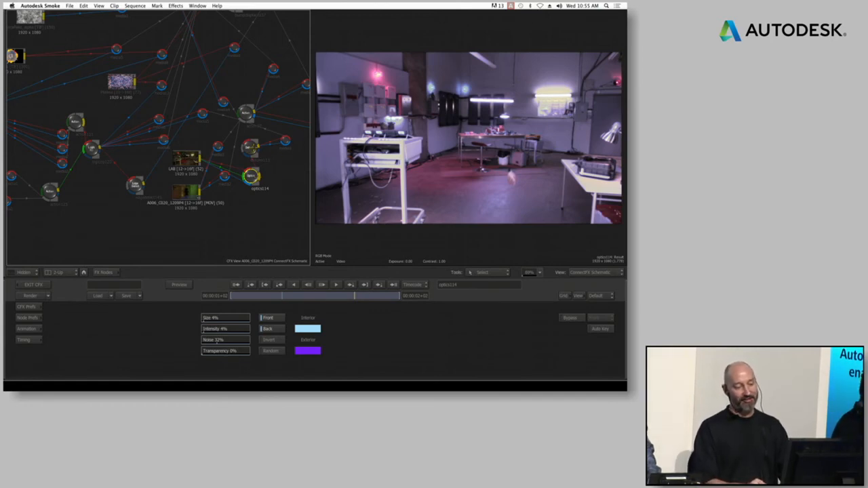
pyautogui.click(250, 148)
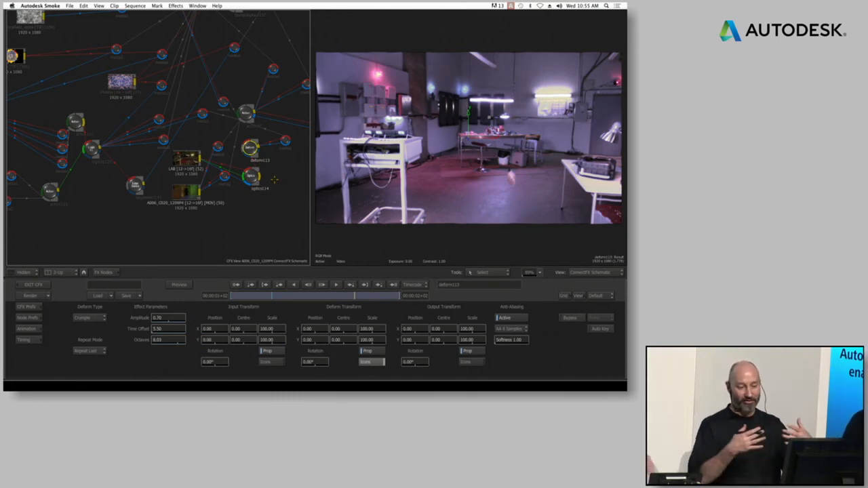
pyautogui.moveTo(280, 188); pyautogui.dragTo(251, 219)
pyautogui.click(215, 143)
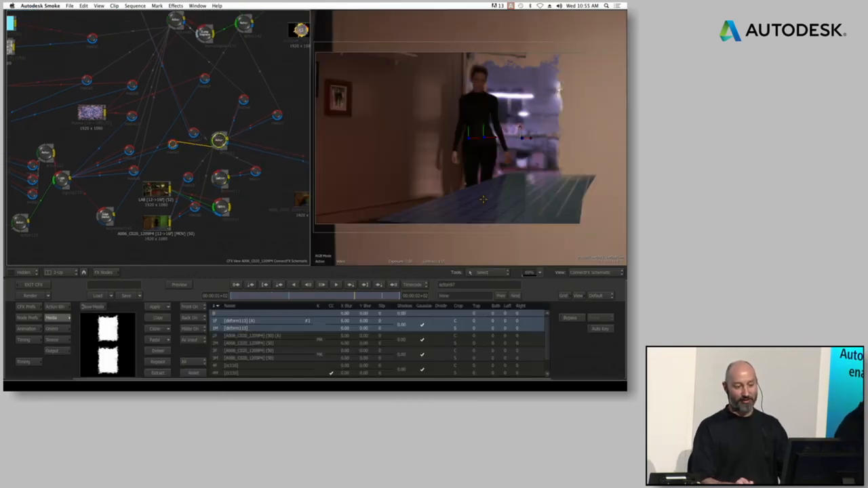
pyautogui.moveTo(469, 170)
pyautogui.mouseDown()
pyautogui.moveTo(490, 167)
pyautogui.moveTo(471, 171)
pyautogui.mouseUp()
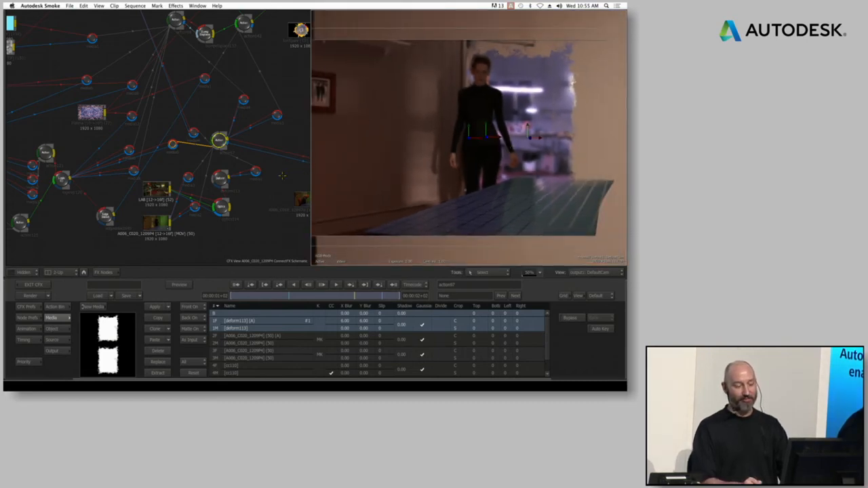
# - View the action98 and action142 results, then scrub action142 back to the frame with the woman inside the portal
pyautogui.moveTo(286, 129); pyautogui.dragTo(257, 159)
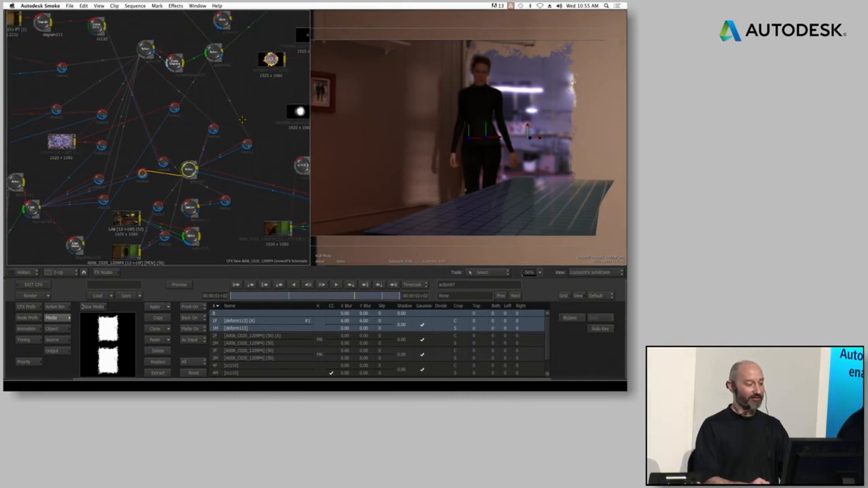
pyautogui.moveTo(264, 101); pyautogui.dragTo(275, 127)
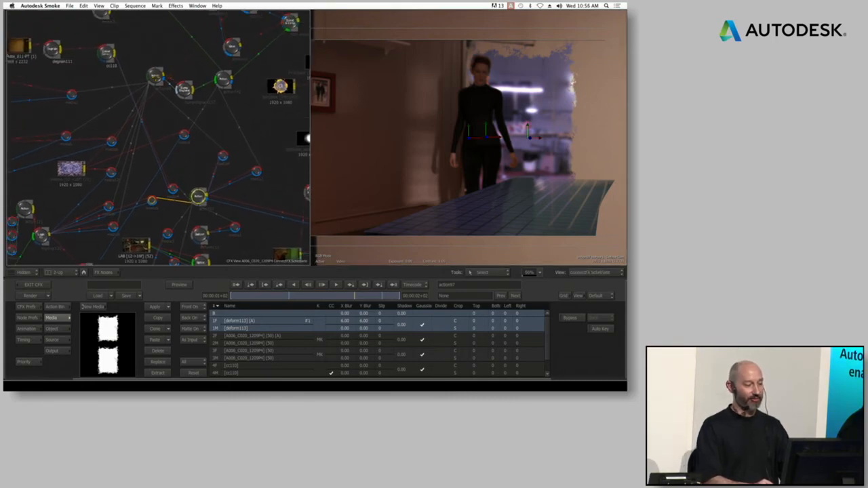
pyautogui.click(156, 76)
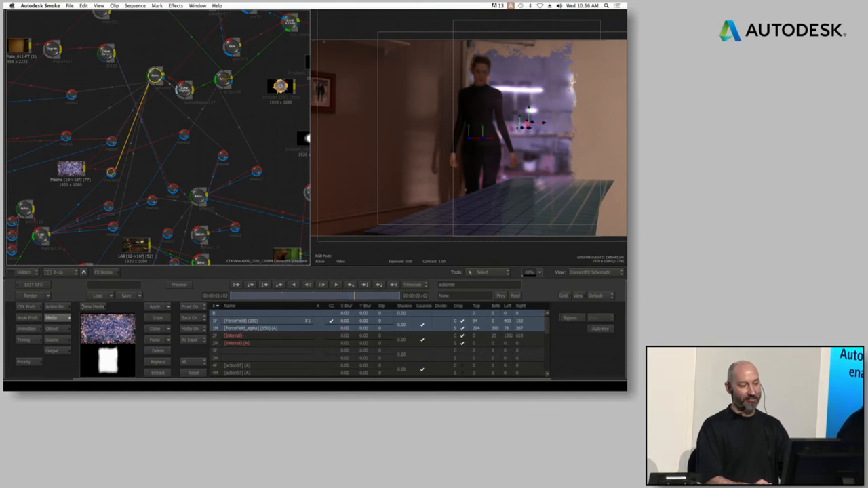
pyautogui.click(224, 79)
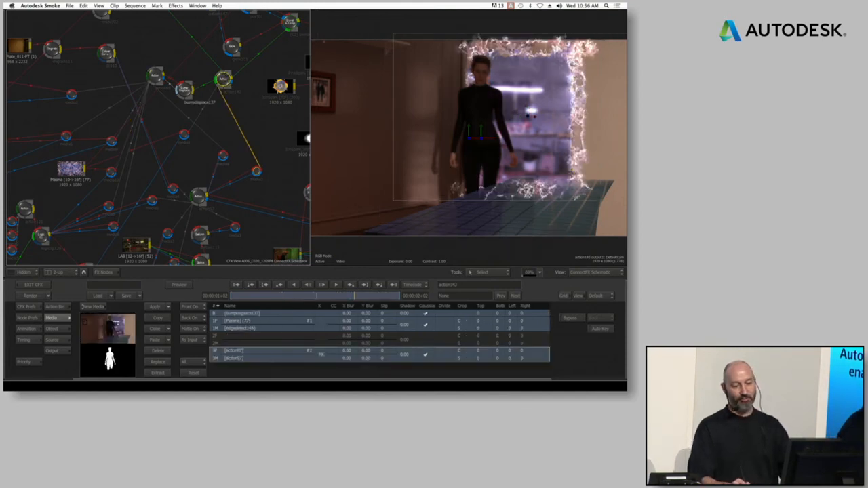
pyautogui.moveTo(310, 298); pyautogui.dragTo(321, 304)
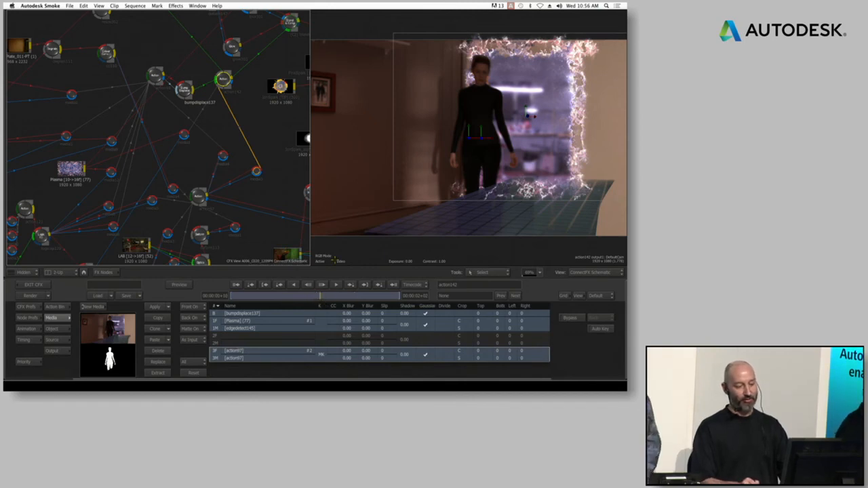
pyautogui.click(316, 295)
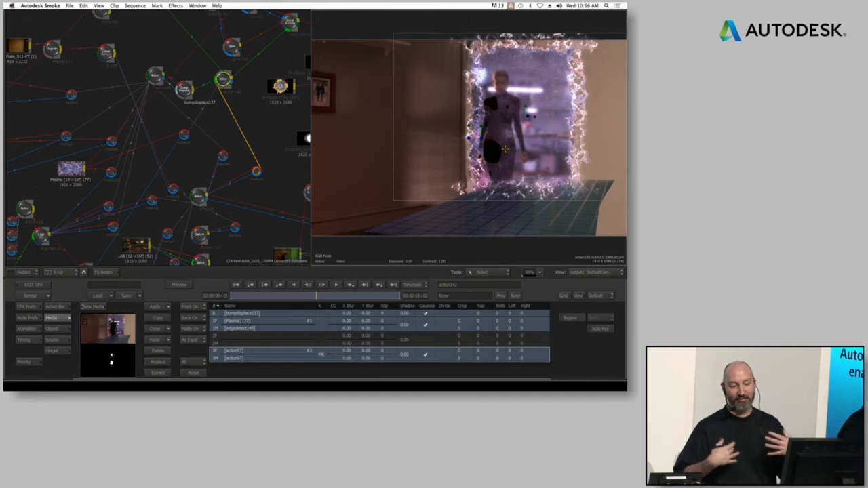
# - Open the Modular Keyer of action142's action97 media layer and scrub through the animated shapes of its connected GMask
pyautogui.moveTo(254, 120); pyautogui.dragTo(212, 148)
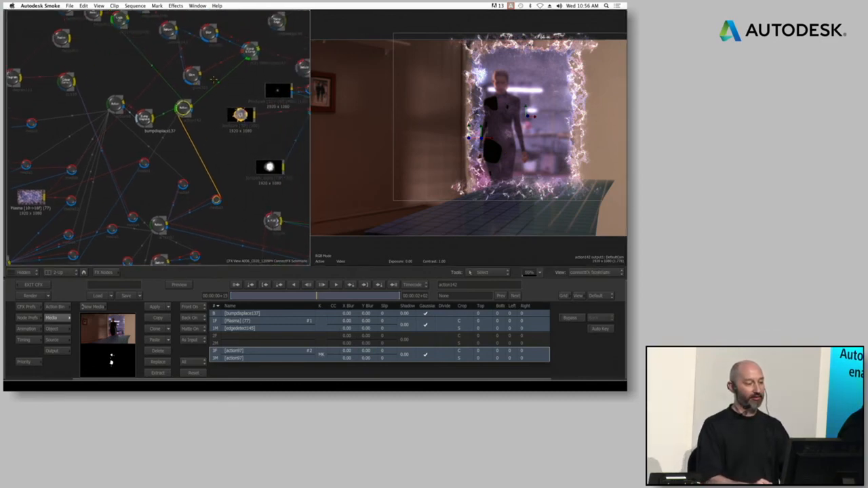
pyautogui.click(321, 354)
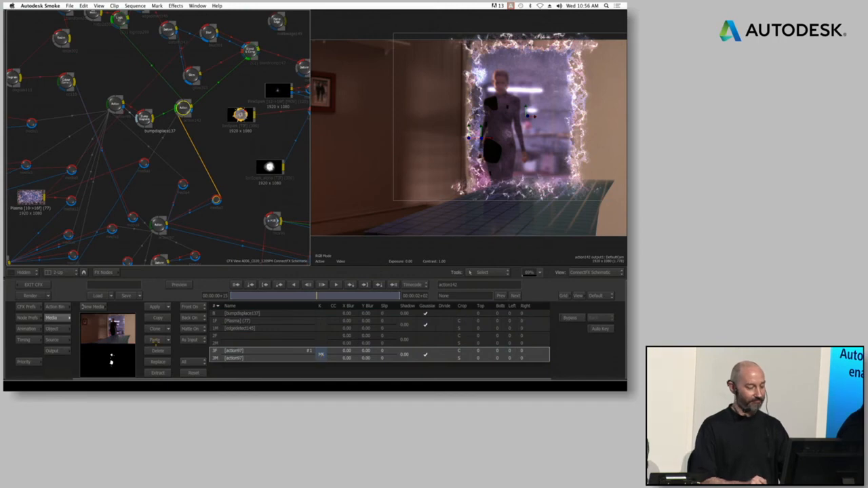
pyautogui.doubleClick(321, 354)
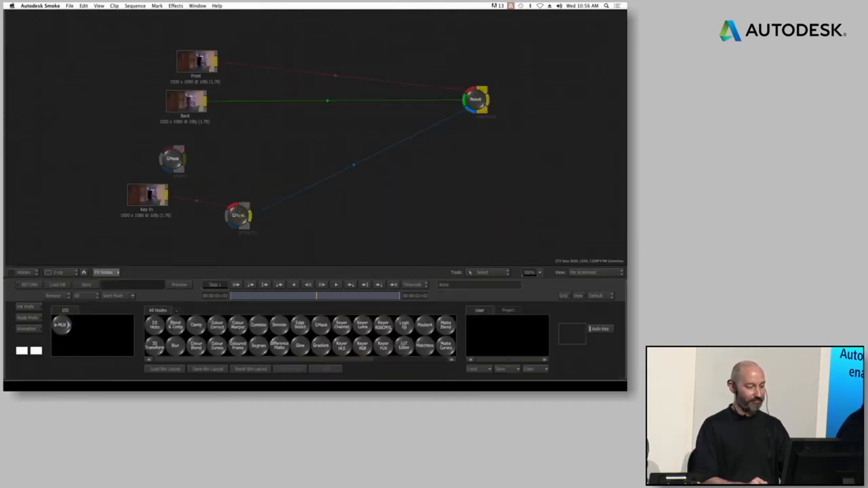
pyautogui.click(238, 215)
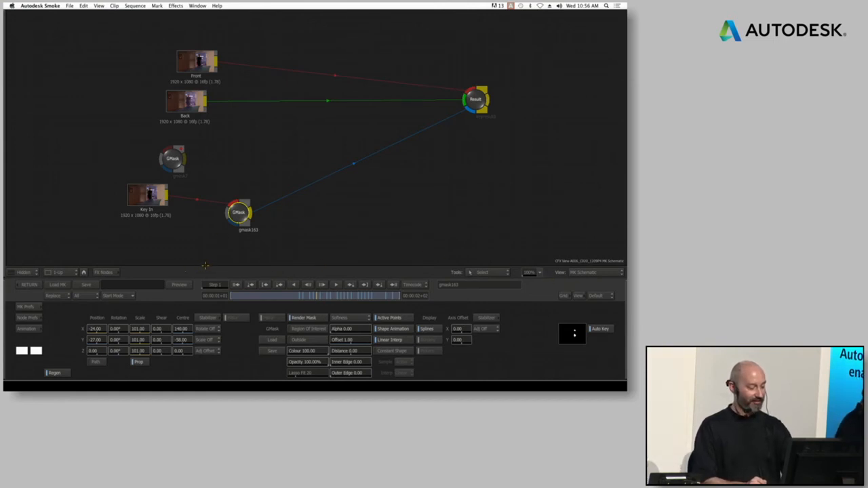
pyautogui.press('F4')
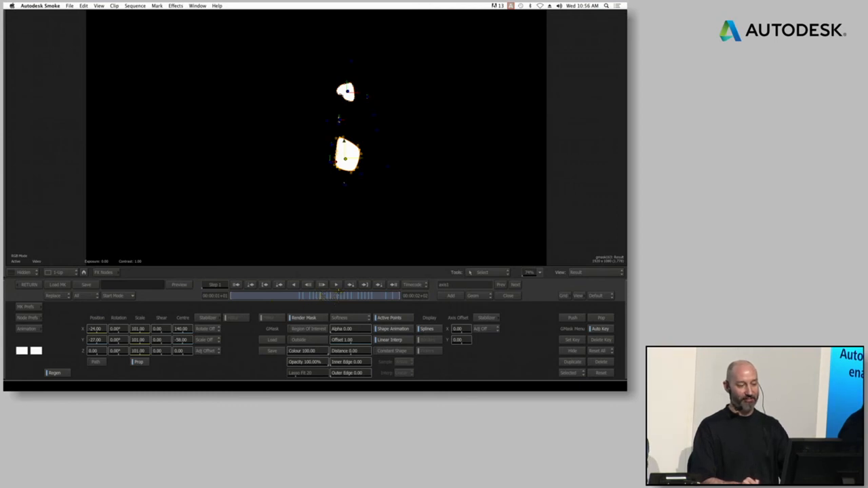
pyautogui.moveTo(339, 294); pyautogui.dragTo(350, 293)
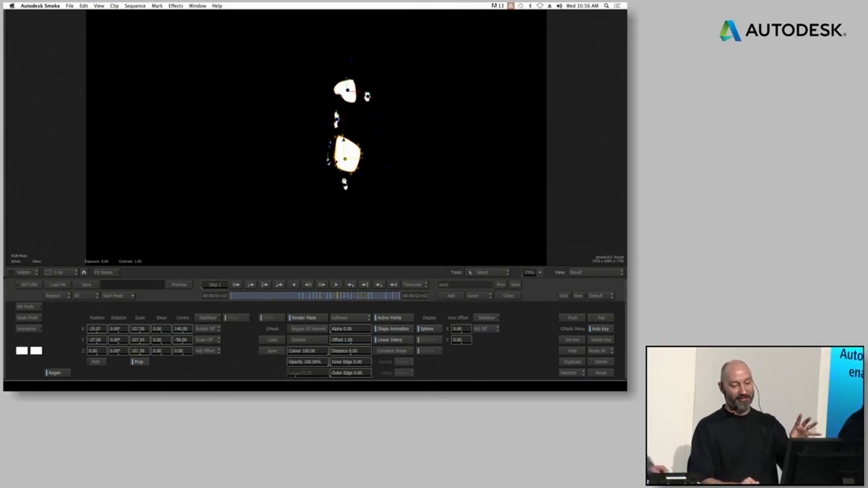
pyautogui.click(359, 295)
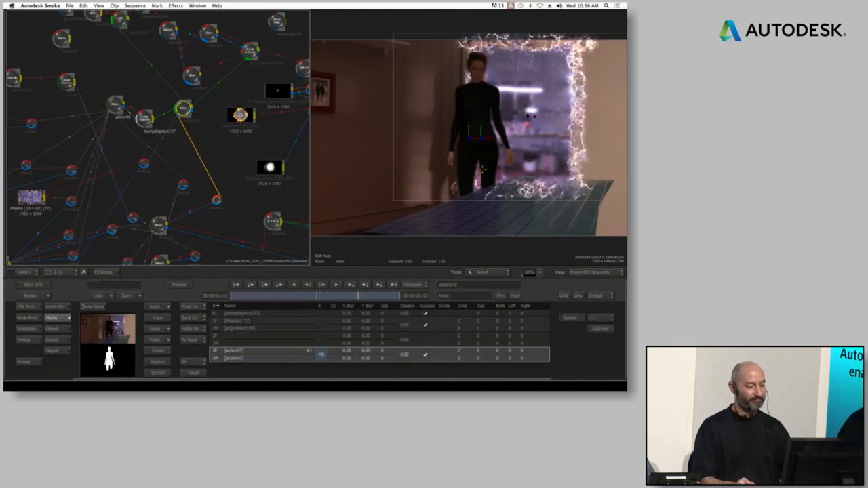
# - View the action146 composite that places the seated woman and table in front of the portal
pyautogui.moveTo(235, 155); pyautogui.dragTo(126, 187)
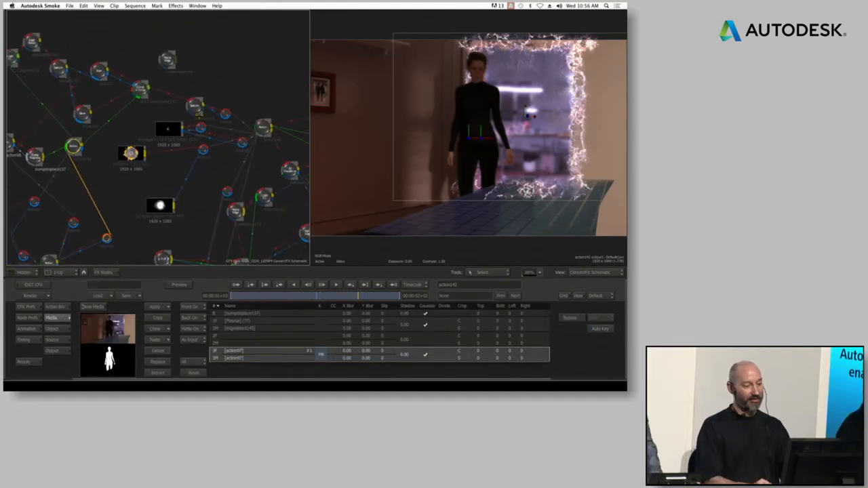
pyautogui.click(260, 127)
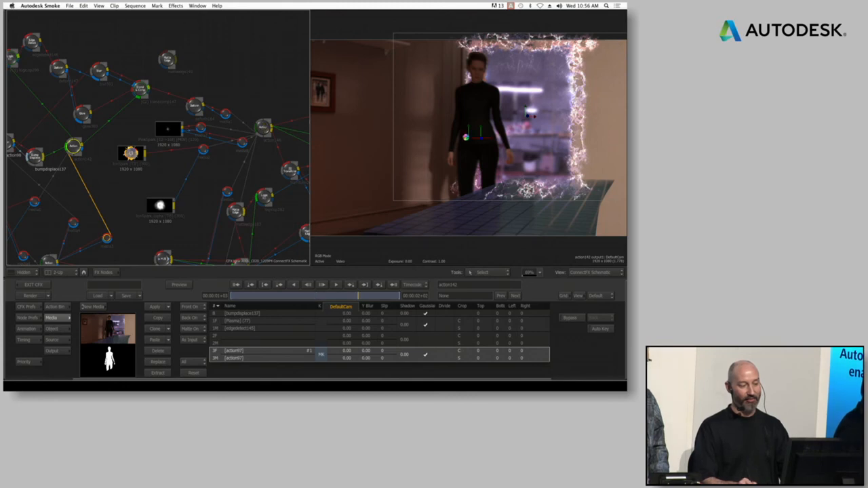
pyautogui.click(407, 156)
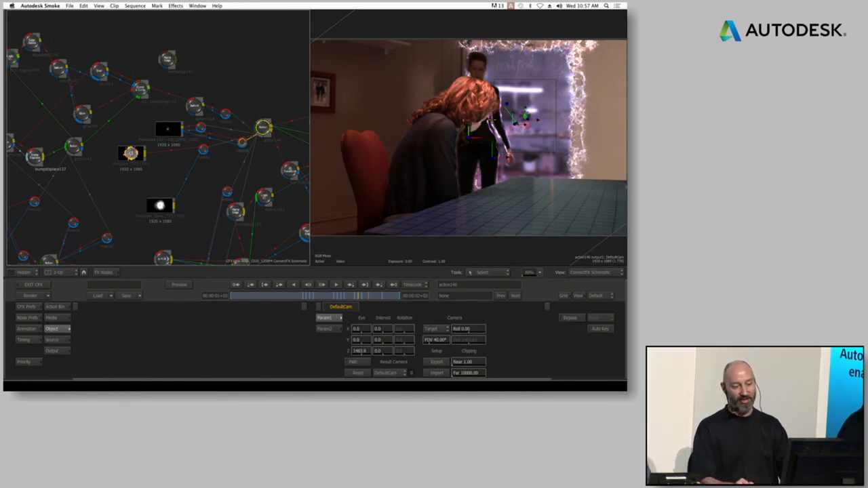
# - View the table-reflection branch from the 2D Transform and GMask nodes through to its Blend & Comp result
pyautogui.moveTo(260, 166); pyautogui.dragTo(133, 112)
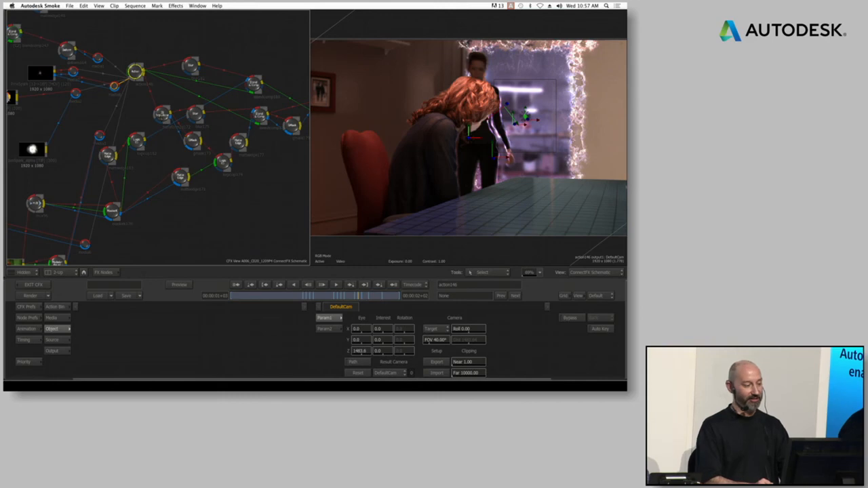
pyautogui.click(163, 115)
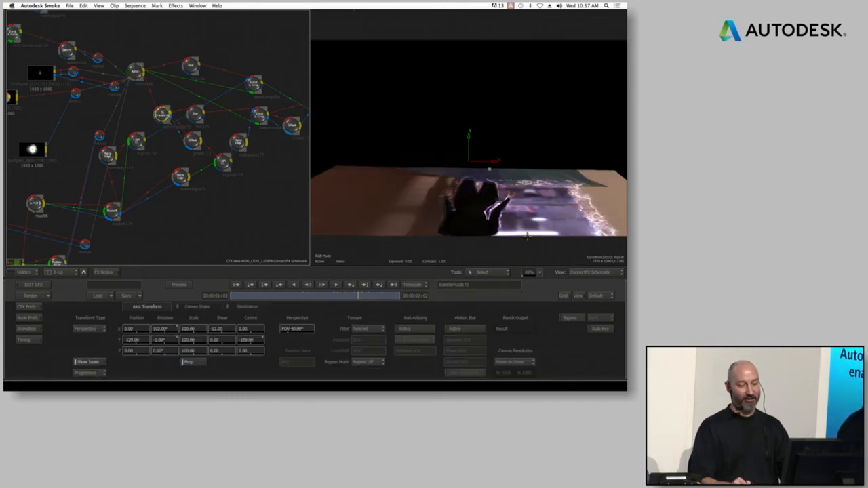
pyautogui.click(191, 140)
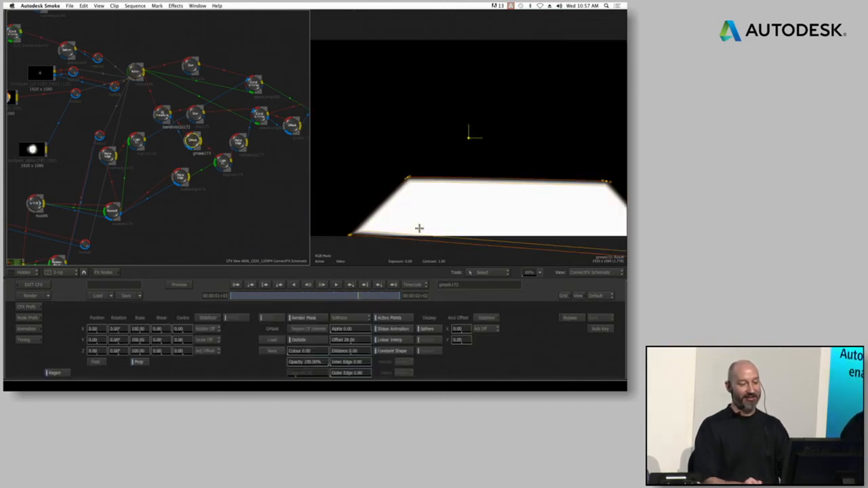
pyautogui.click(237, 141)
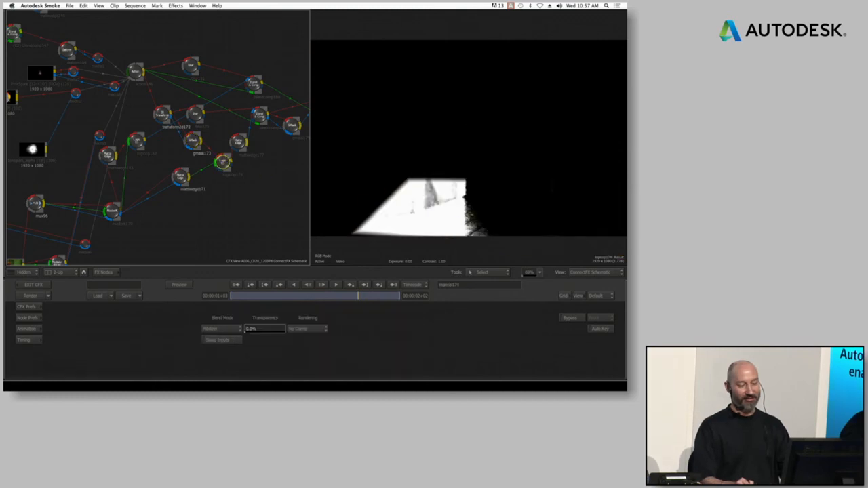
pyautogui.click(259, 116)
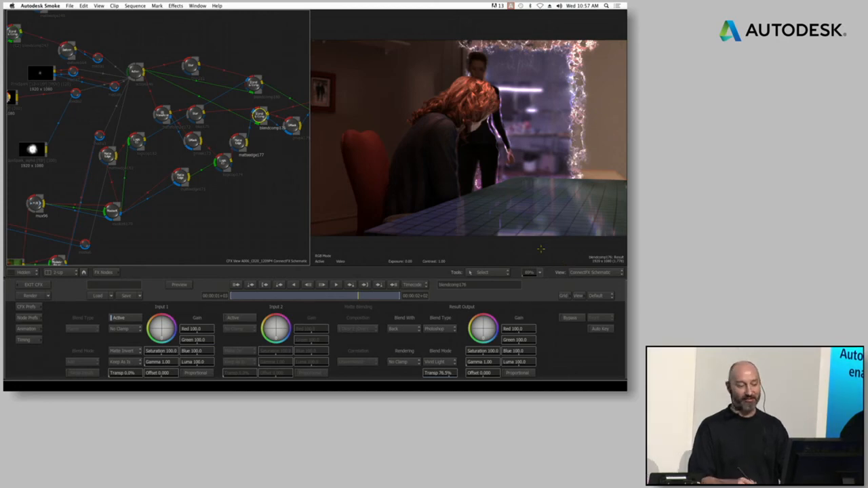
# - View the result of the last Blend & Comp node before the output and scrub to an earlier frame
pyautogui.moveTo(265, 200); pyautogui.dragTo(193, 210)
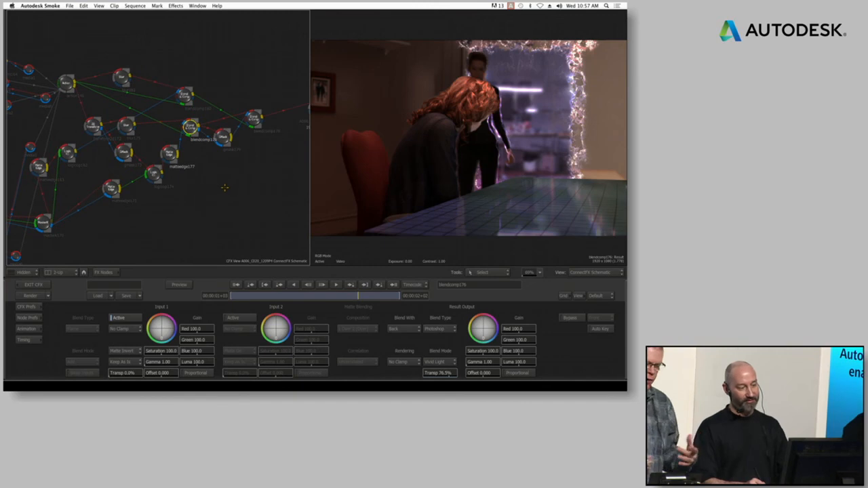
pyautogui.moveTo(264, 195); pyautogui.dragTo(231, 185)
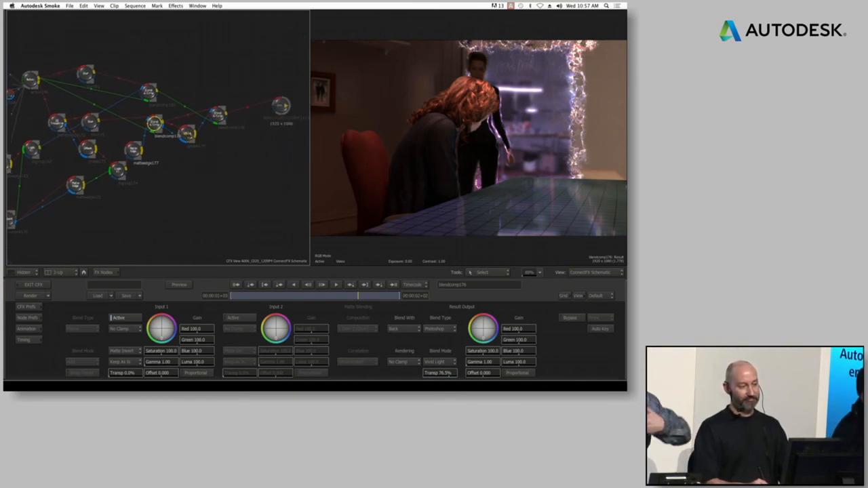
pyautogui.click(218, 115)
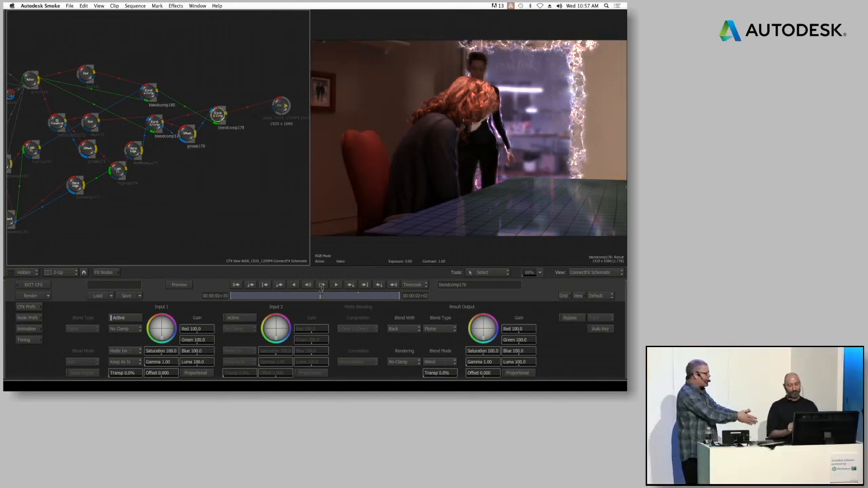
pyautogui.click(322, 285)
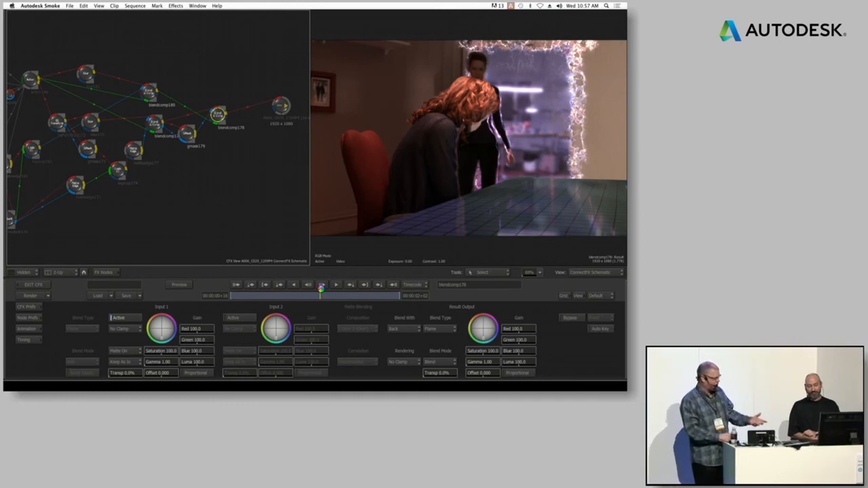
# - Play the final portal composite to check the woman inside the portal, and exit ConnectFX back to the timeline
pyautogui.click(322, 285)
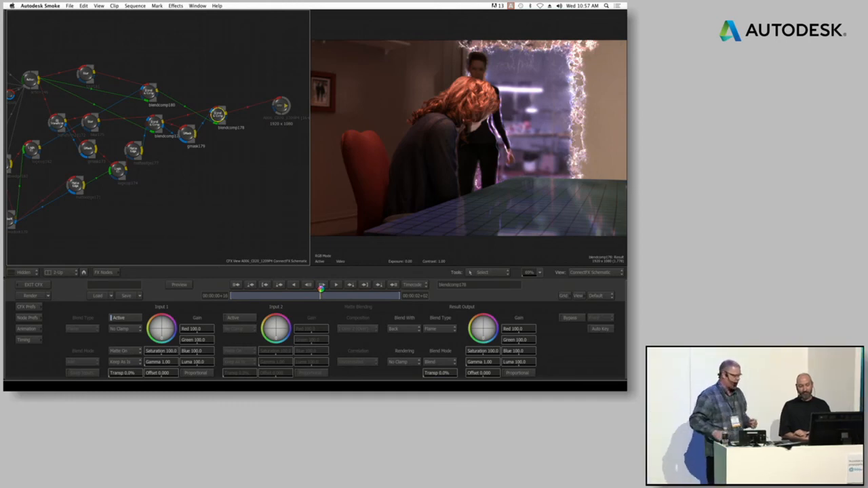
pyautogui.click(321, 285)
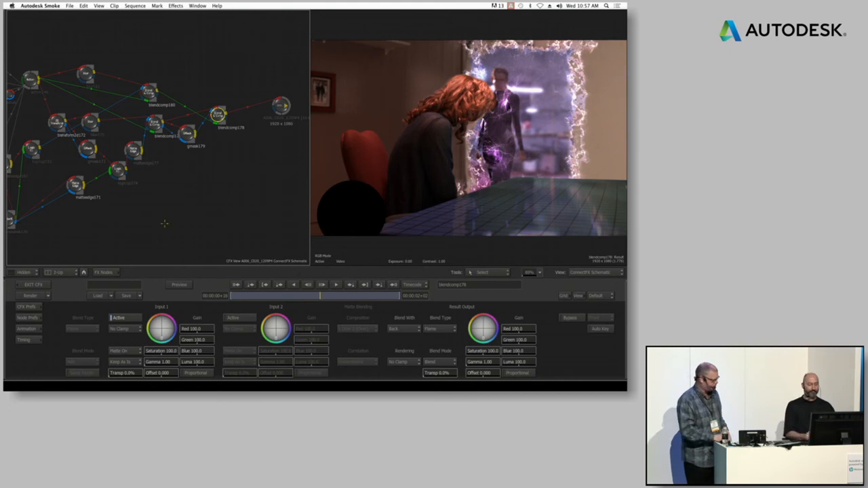
pyautogui.click(33, 284)
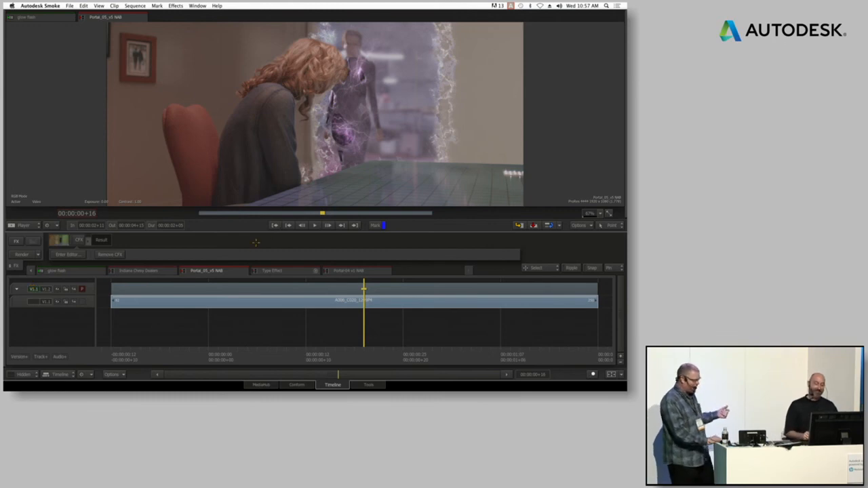
# - Open the BKM Smoke Demo 2013-prores clip from the media library's BKM DEMO folder and show it full screen at 100% zoom
pyautogui.hotkey('alt', '1')
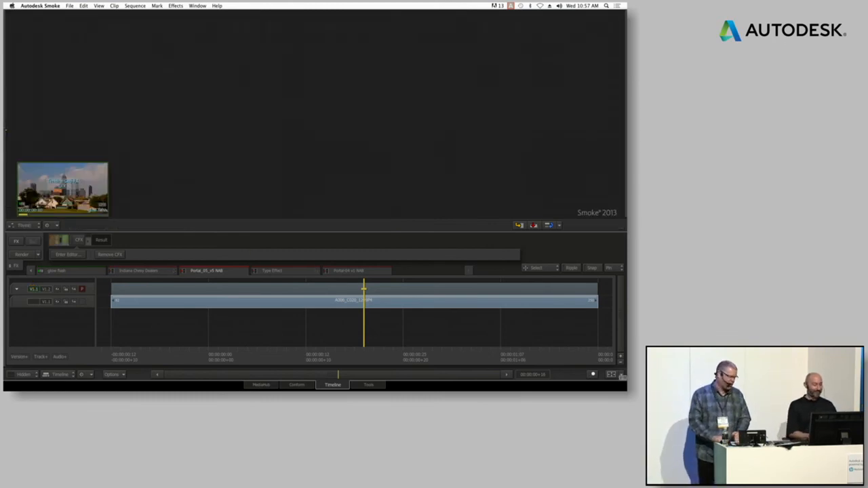
pyautogui.hotkey('alt', '`')
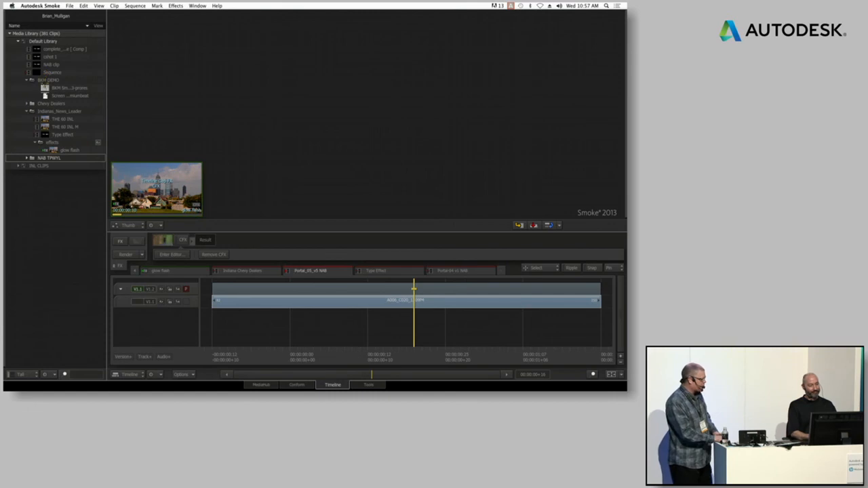
pyautogui.doubleClick(70, 88)
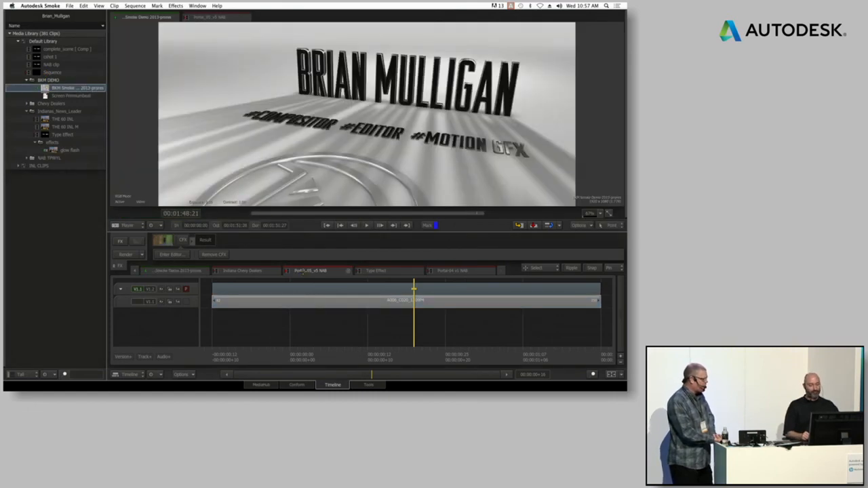
pyautogui.hotkey('ctrl', 'Escape')
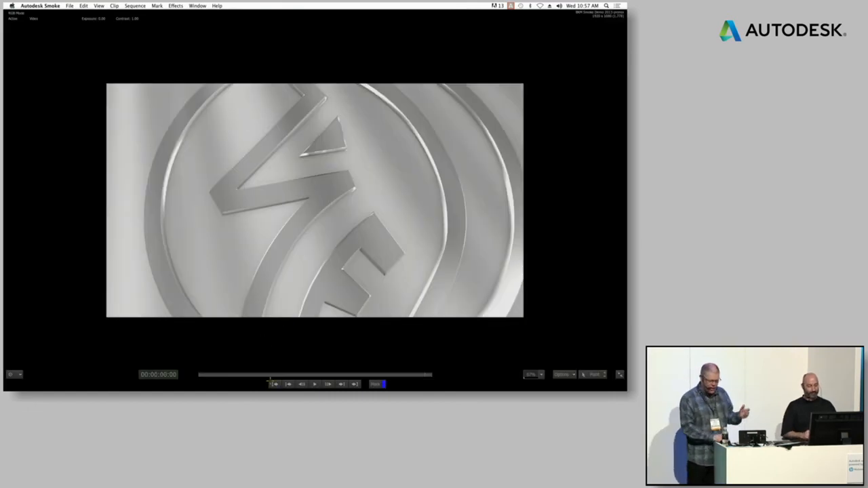
pyautogui.click(534, 374)
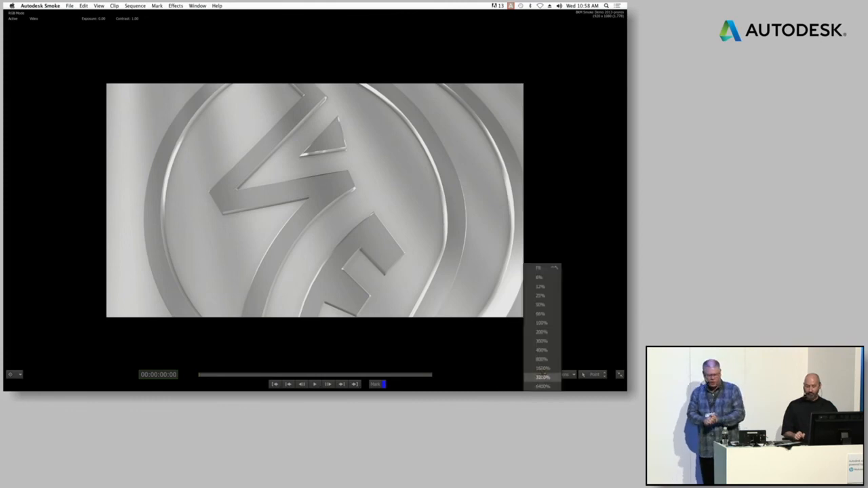
pyautogui.click(541, 332)
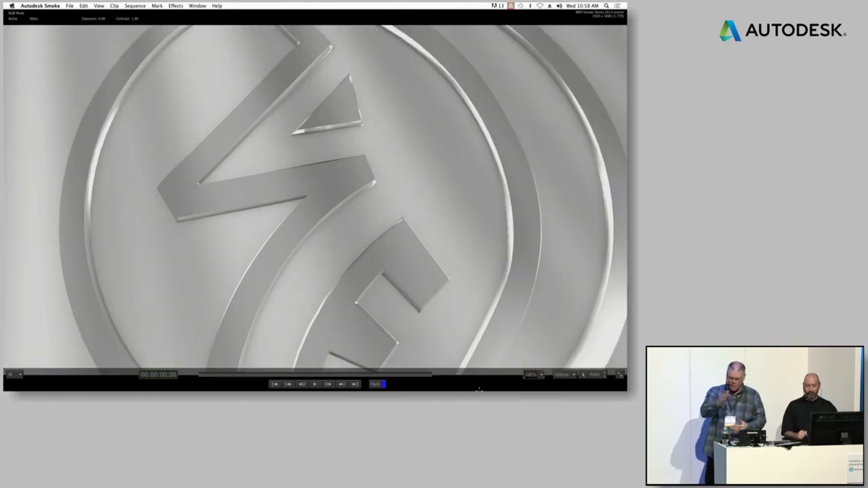